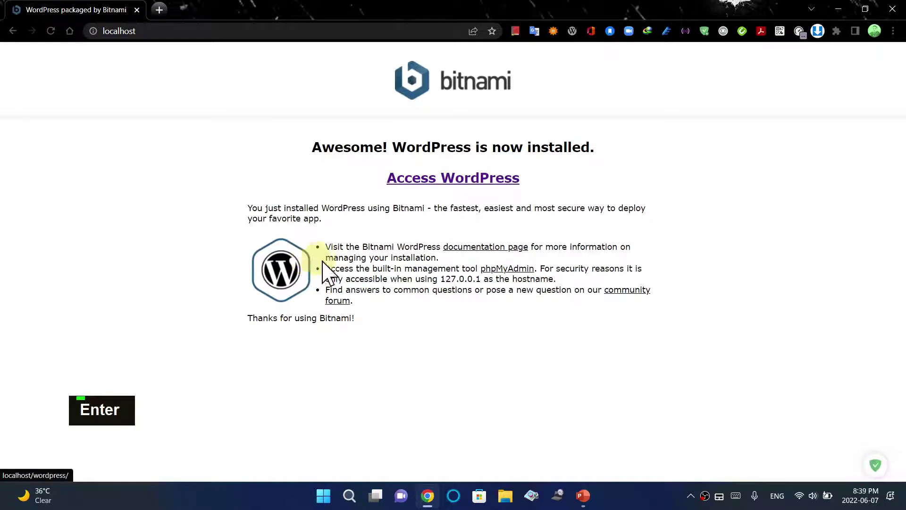
# Open the site front page and go to the FIFA 22 post
pyautogui.click(439, 182)
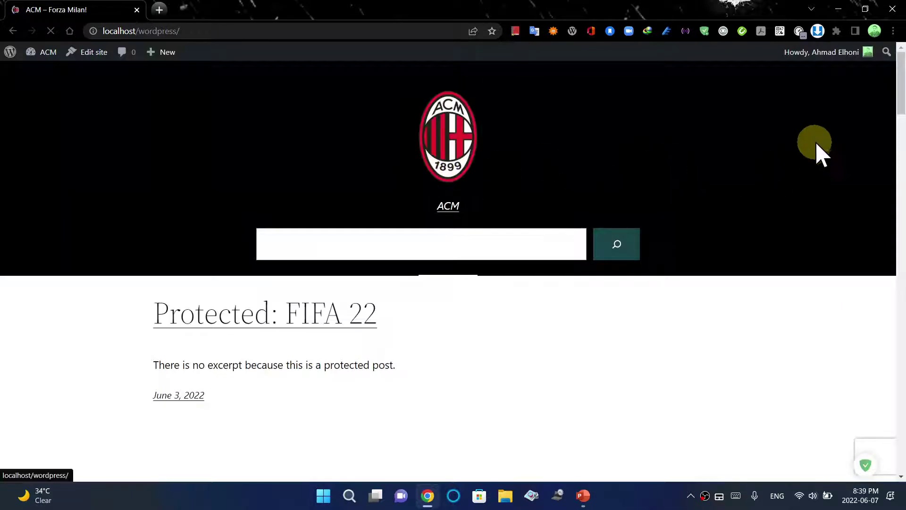
pyautogui.scroll(-4, 897, 122)
pyautogui.scroll(2, 897, 118)
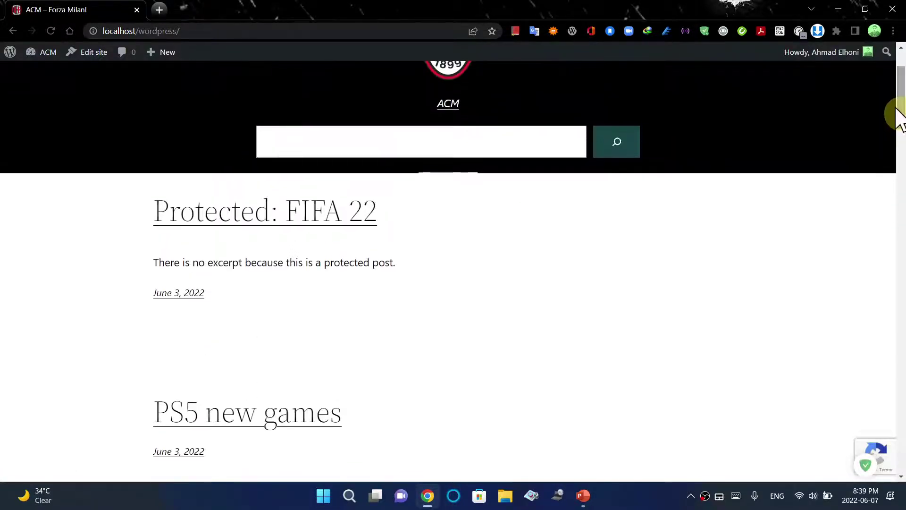
pyautogui.click(347, 233)
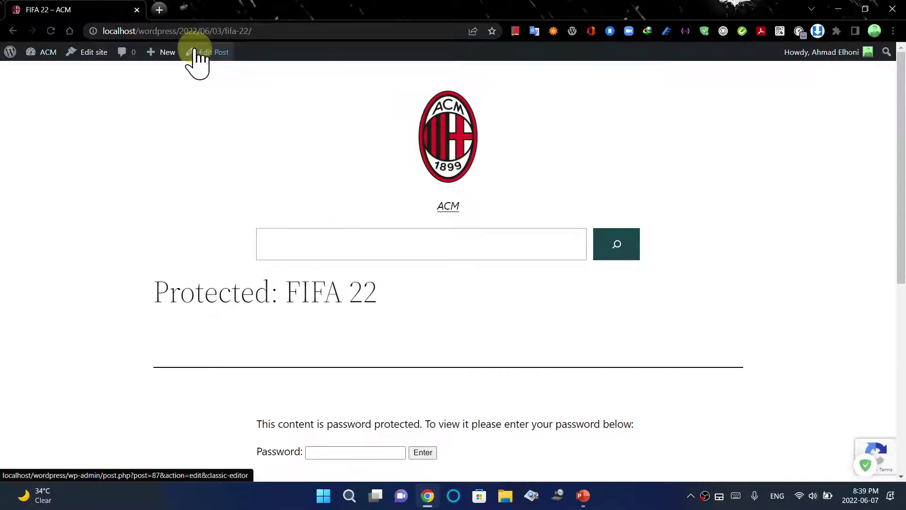
pyautogui.moveTo(177, 31); pyautogui.dragTo(263, 29)
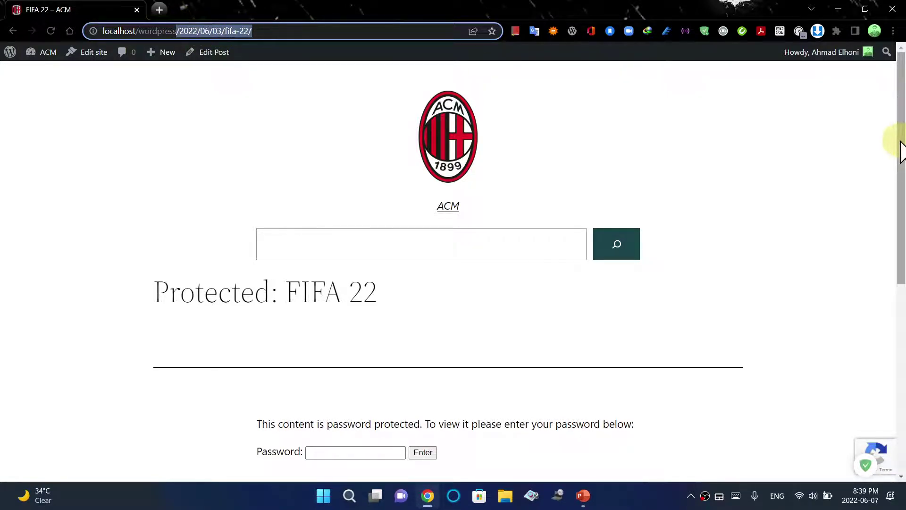
# Enter the post password, retrying after a wrong attempt, to reveal the FIFA 22 content
pyautogui.moveTo(902, 151); pyautogui.dragTo(901, 247)
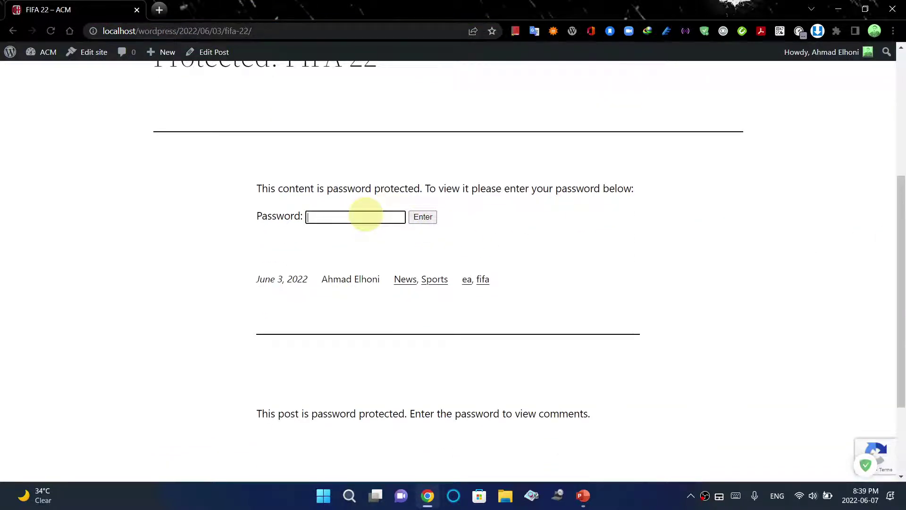
pyautogui.write('ea')
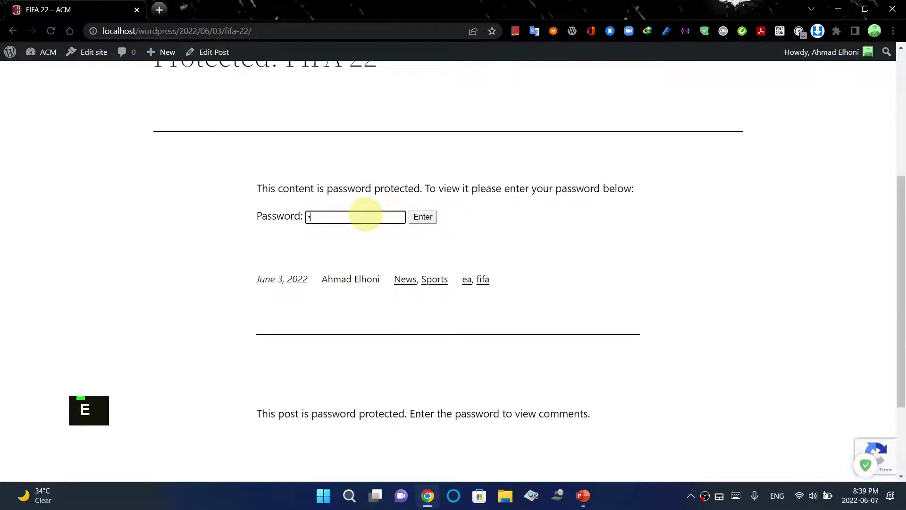
pyautogui.click(419, 216)
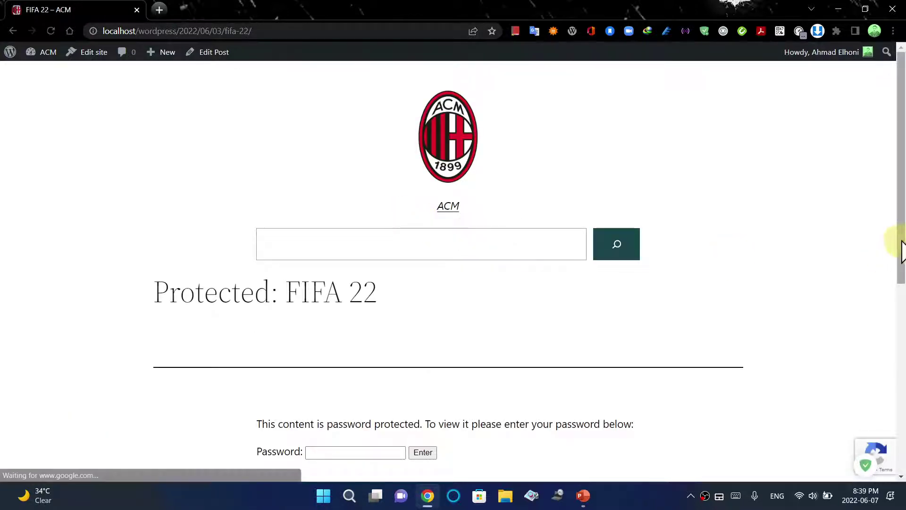
pyautogui.moveTo(902, 193); pyautogui.dragTo(898, 275)
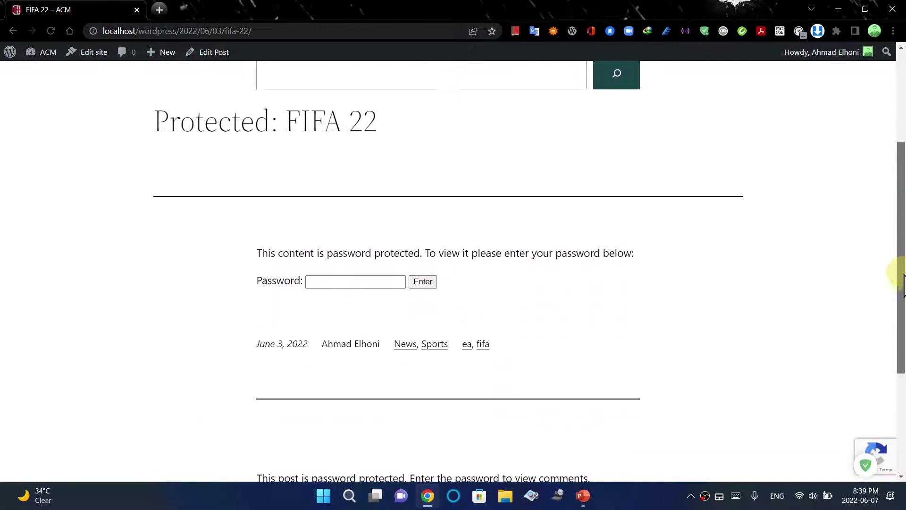
pyautogui.click(342, 282)
pyautogui.write('f')
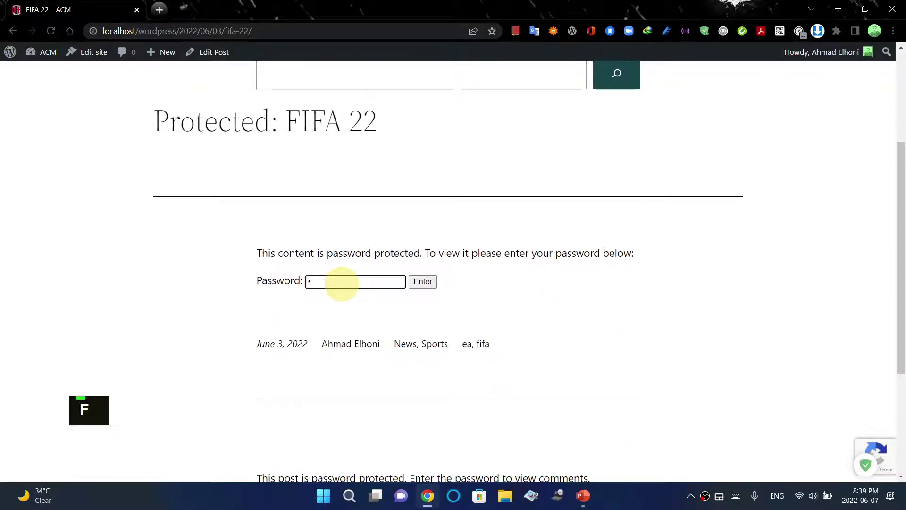
pyautogui.write('a')
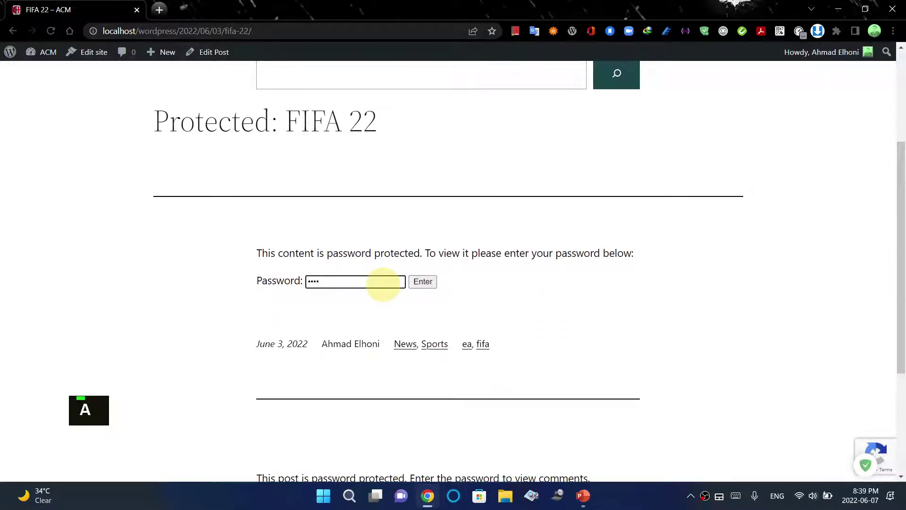
pyautogui.press('Return')
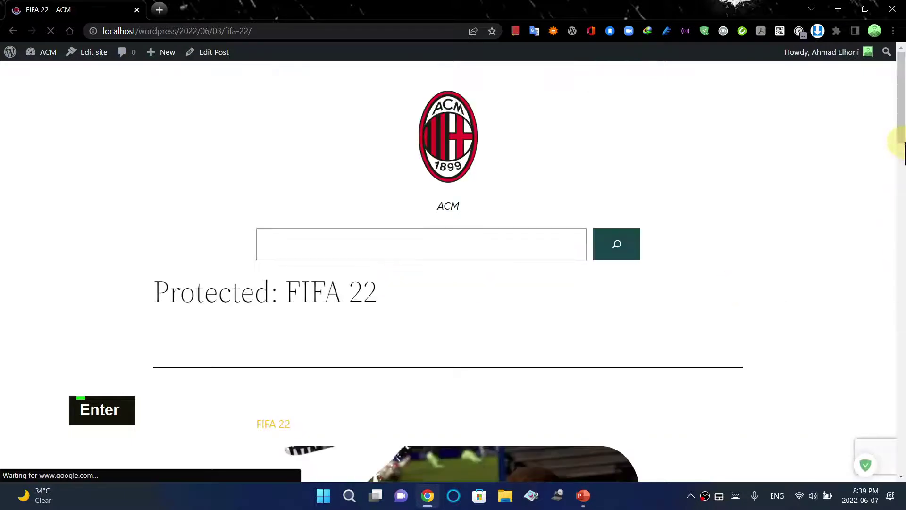
pyautogui.moveTo(899, 128); pyautogui.dragTo(815, 184)
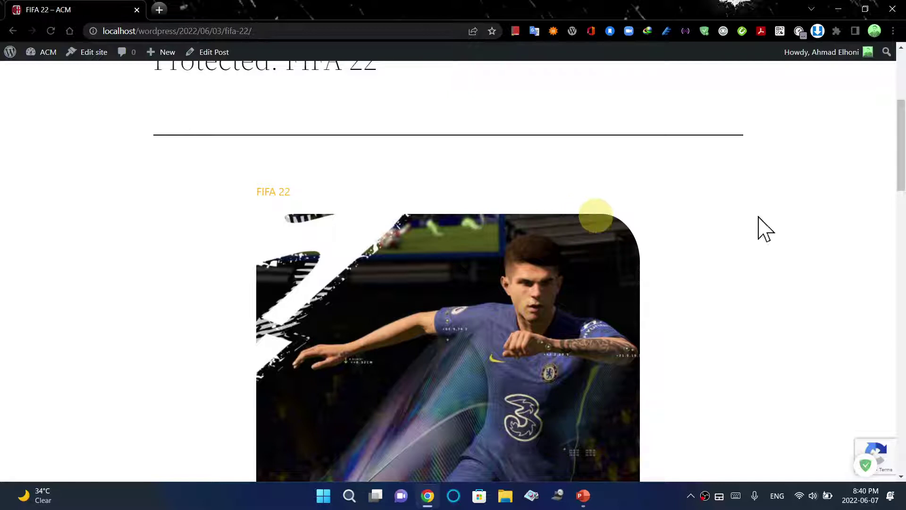
pyautogui.moveTo(899, 169); pyautogui.dragTo(681, 166)
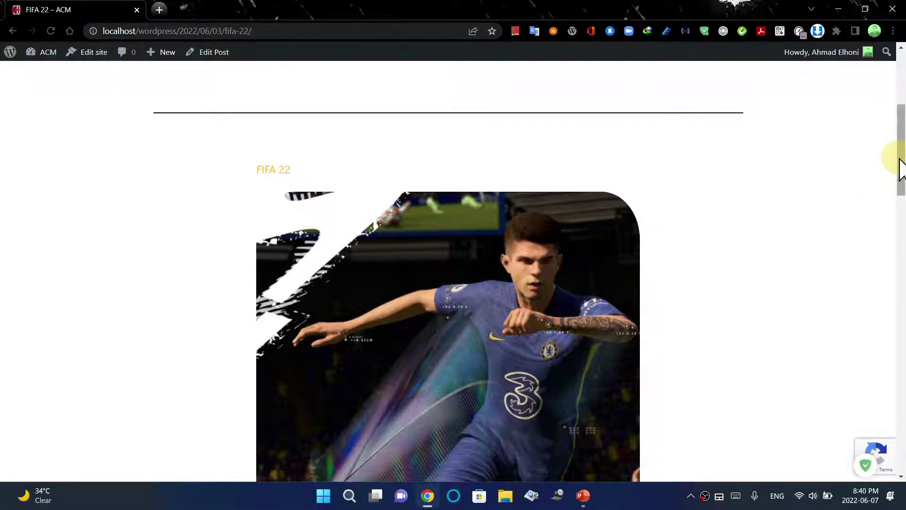
pyautogui.moveTo(901, 168); pyautogui.dragTo(897, 202)
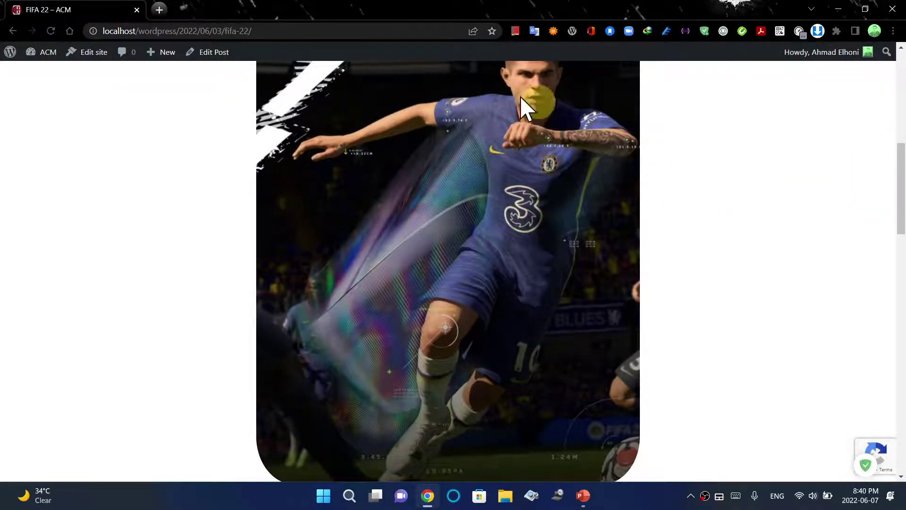
pyautogui.moveTo(901, 227); pyautogui.dragTo(901, 141)
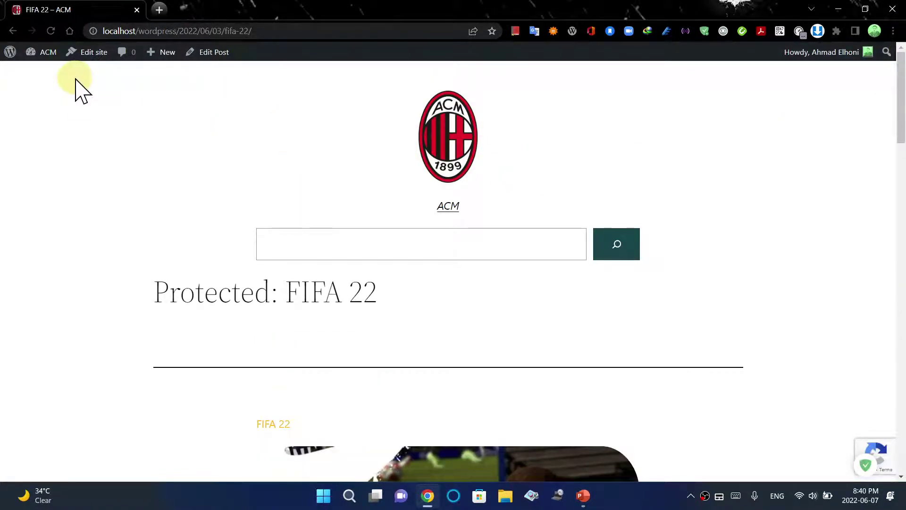
pyautogui.moveTo(12, 58)
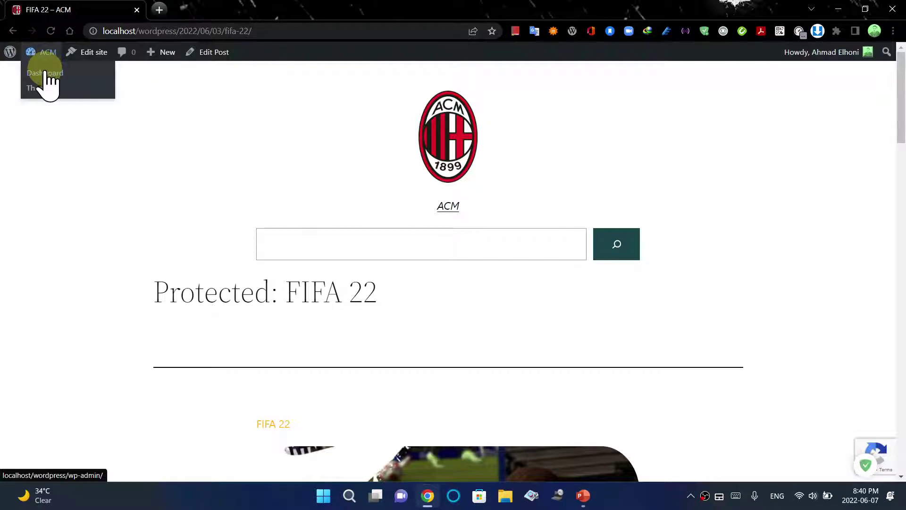
# Go to the admin Dashboard and toggle the Welcome panel off and back on in Screen Options
pyautogui.click(47, 75)
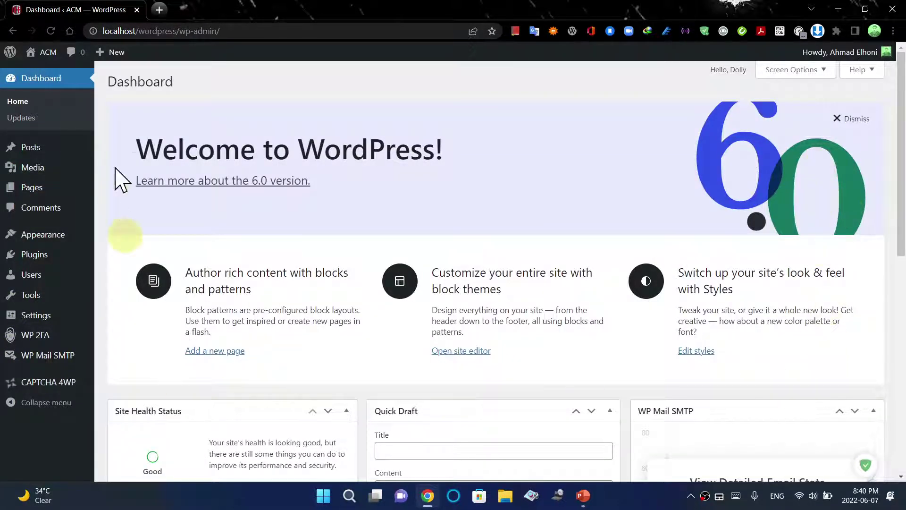
pyautogui.click(807, 71)
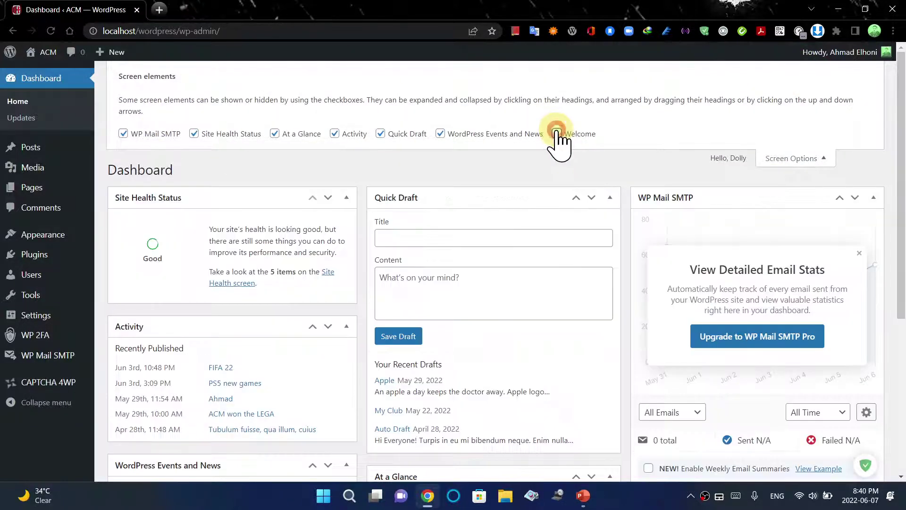
pyautogui.click(557, 133)
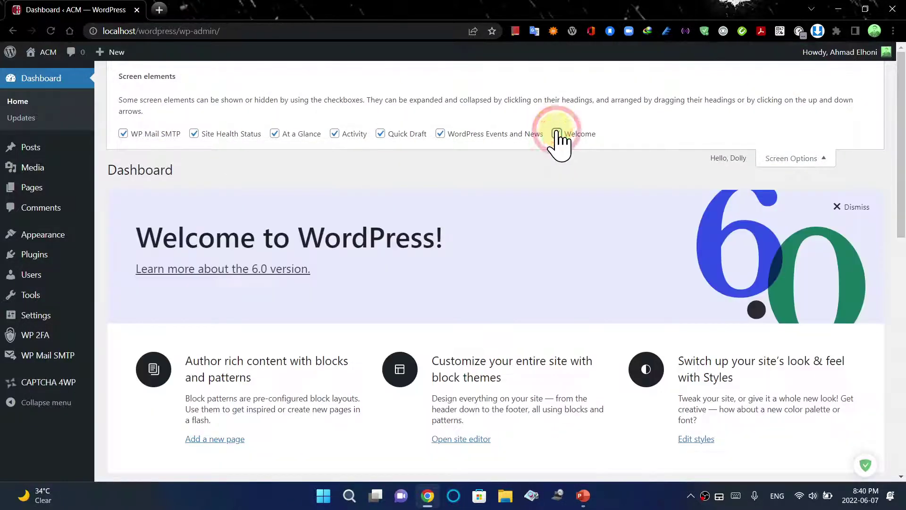
pyautogui.click(801, 160)
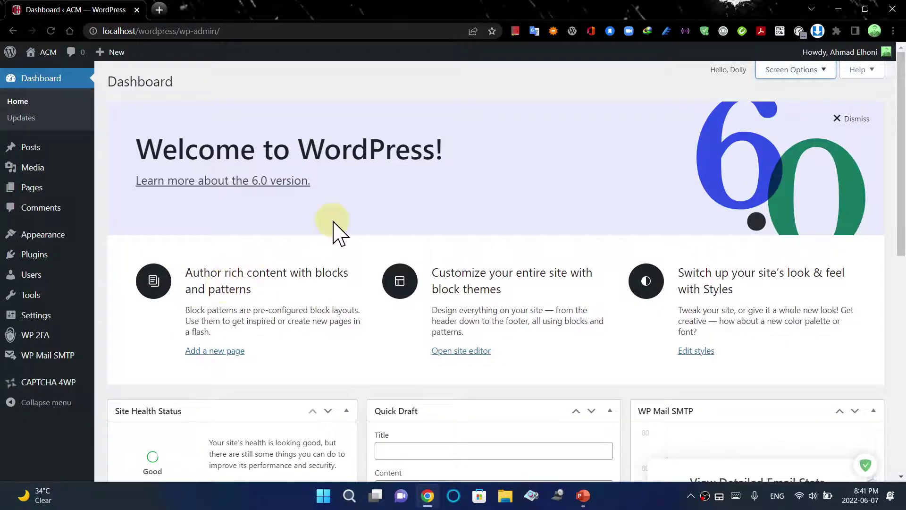
# Open Media > Library and show the Add New file upload area
pyautogui.moveTo(31, 171)
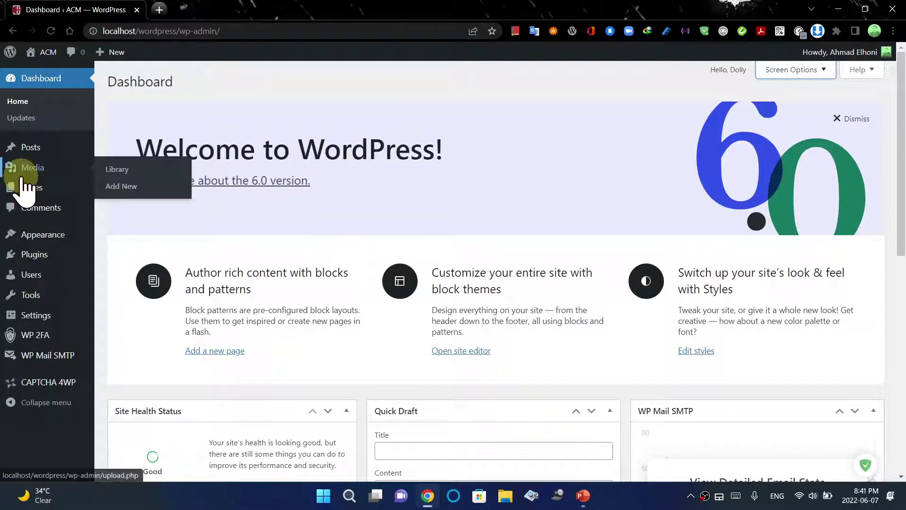
pyautogui.click(118, 170)
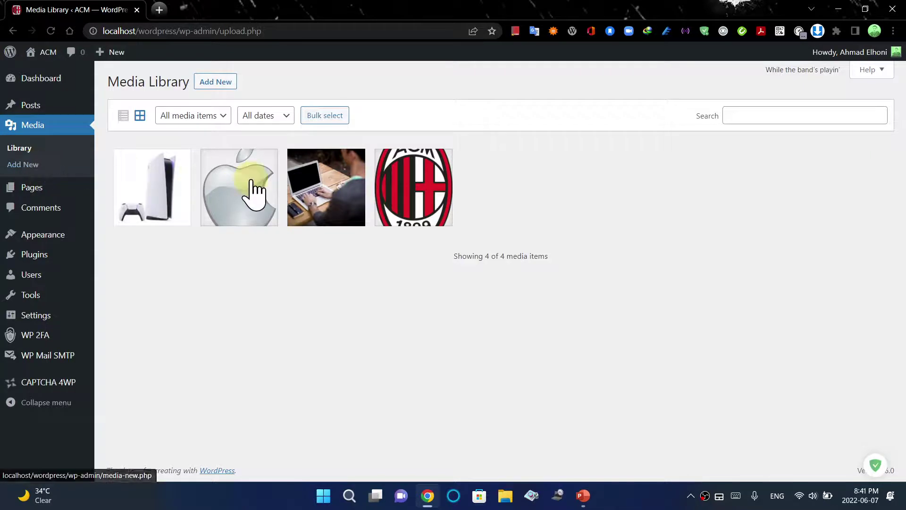
pyautogui.click(231, 94)
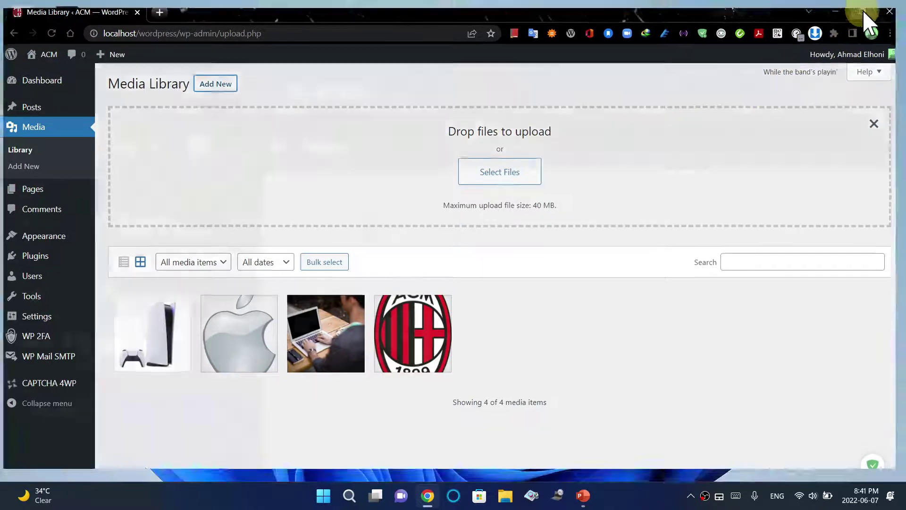
# Upload 1078327482.jpg from Pictures to the Media Library and close the upload area
pyautogui.click(865, 9)
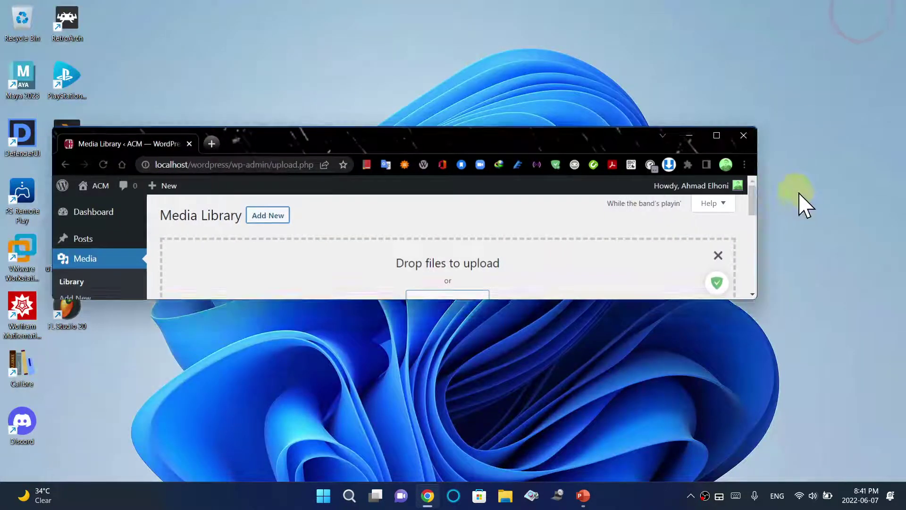
pyautogui.doubleClick(557, 138)
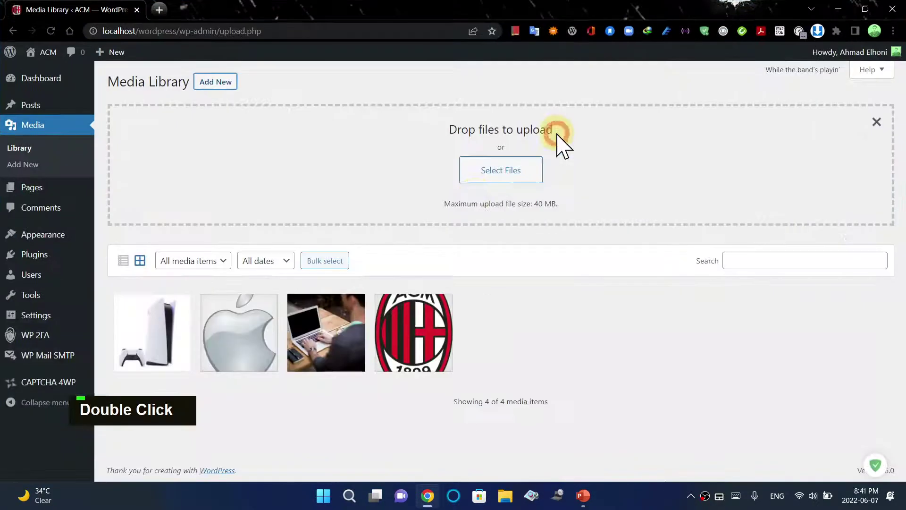
pyautogui.click(491, 173)
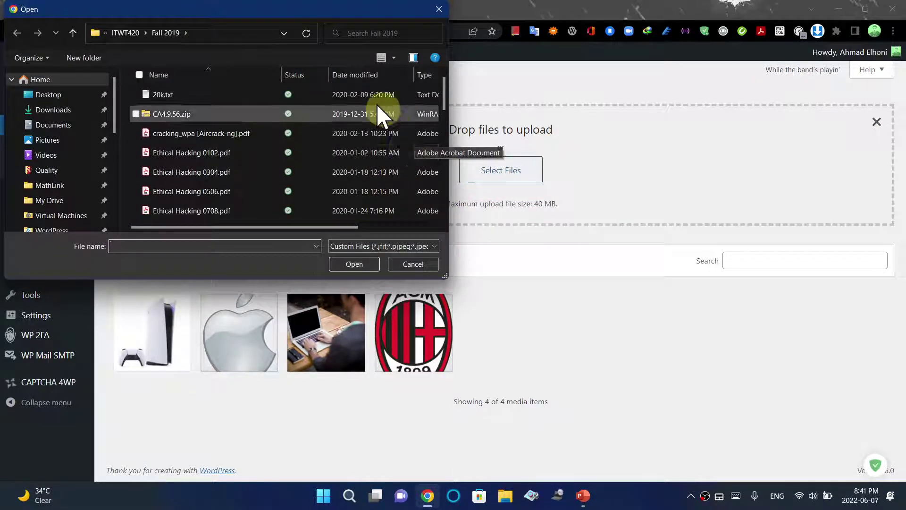
pyautogui.click(35, 140)
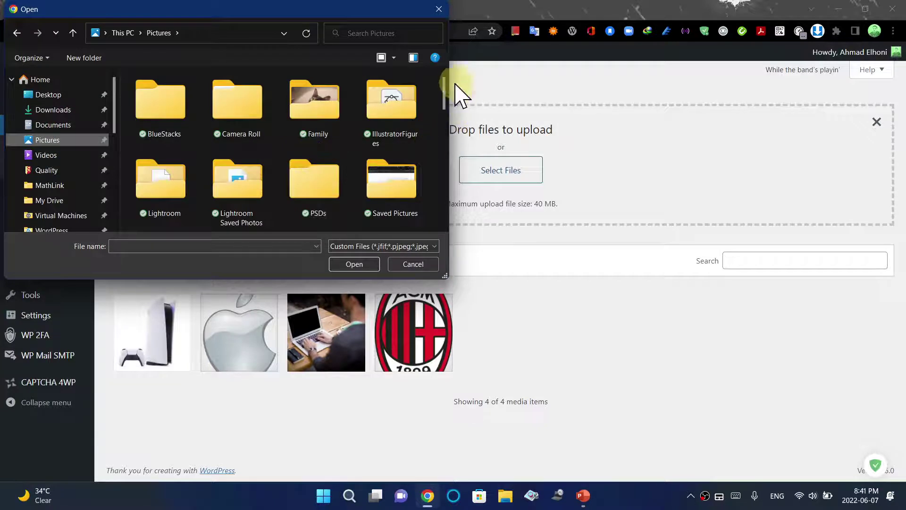
pyautogui.scroll(-3, 448, 99)
pyautogui.scroll(-2, 446, 119)
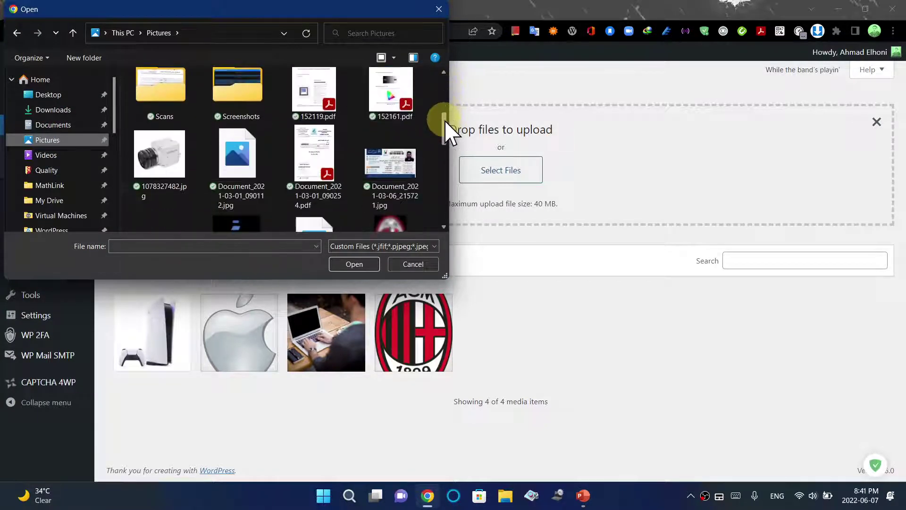
pyautogui.click(144, 142)
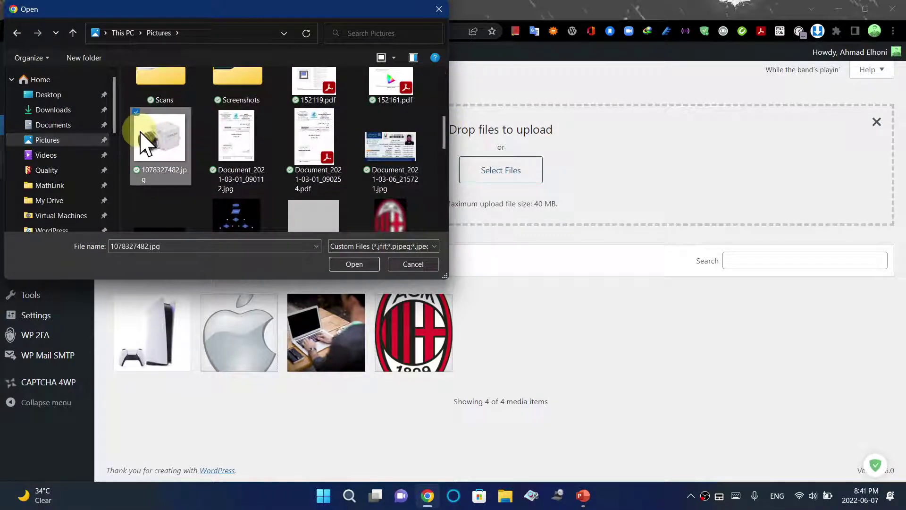
pyautogui.click(338, 266)
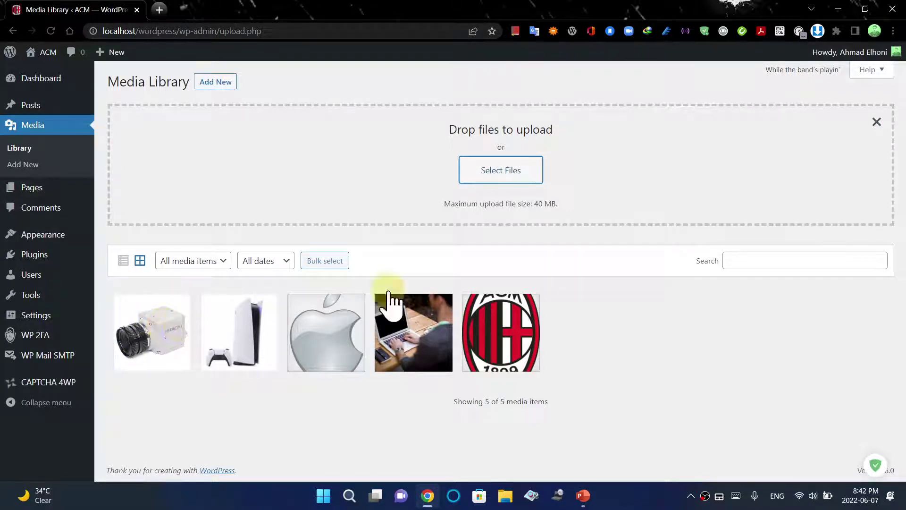
pyautogui.click(877, 123)
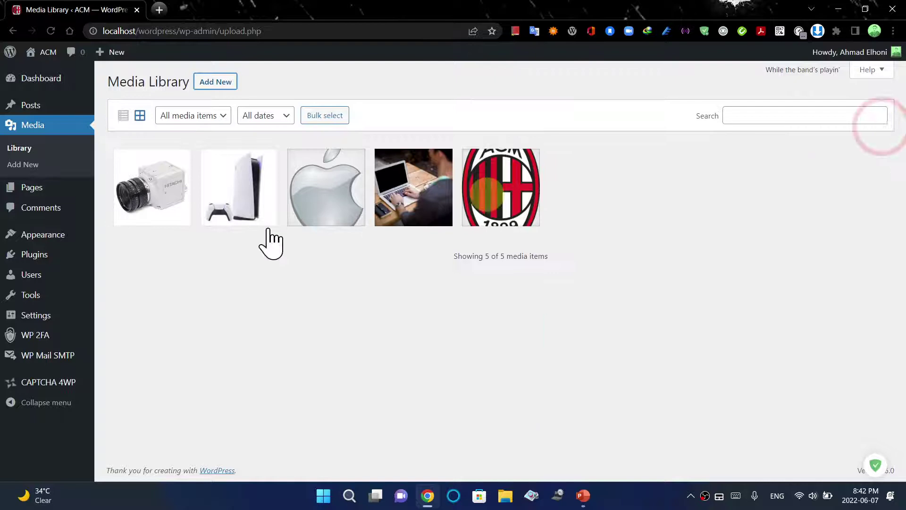
# Open the Hitachi camera image and set alt text 'Hitachi' and title 'camera'
pyautogui.click(176, 209)
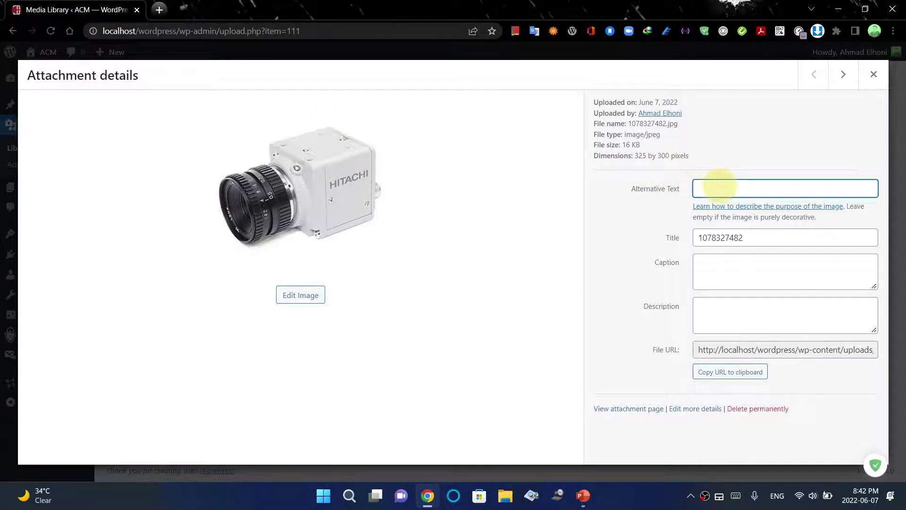
pyautogui.write('HI')
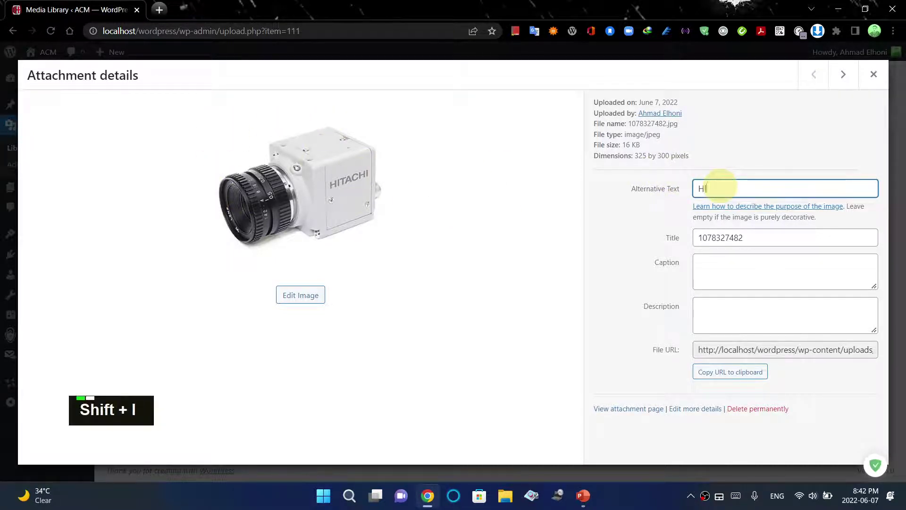
pyautogui.write('i')
pyautogui.press('BackSpace')
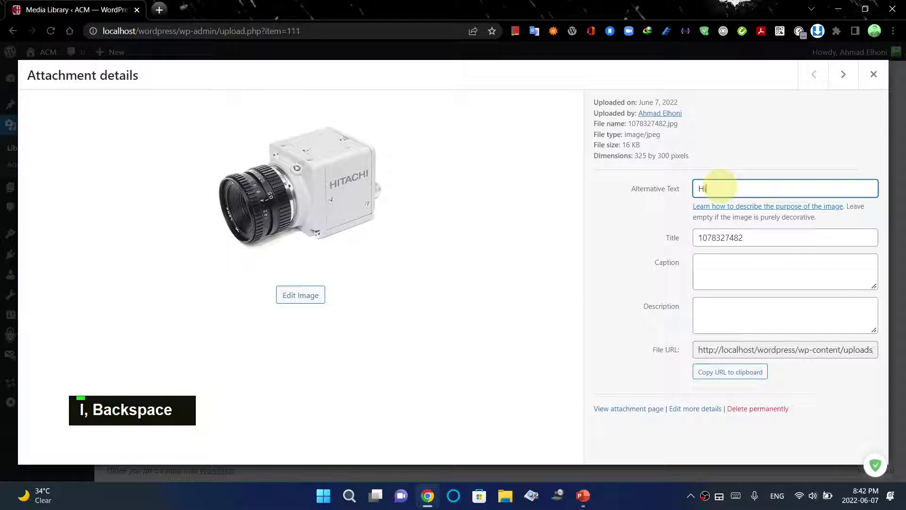
pyautogui.write('tachi')
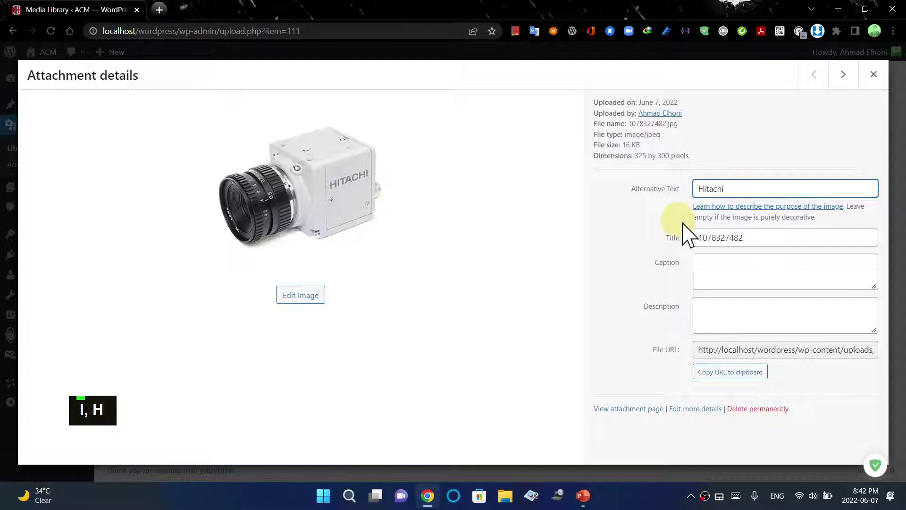
pyautogui.click(754, 238)
pyautogui.moveTo(749, 238); pyautogui.dragTo(694, 239)
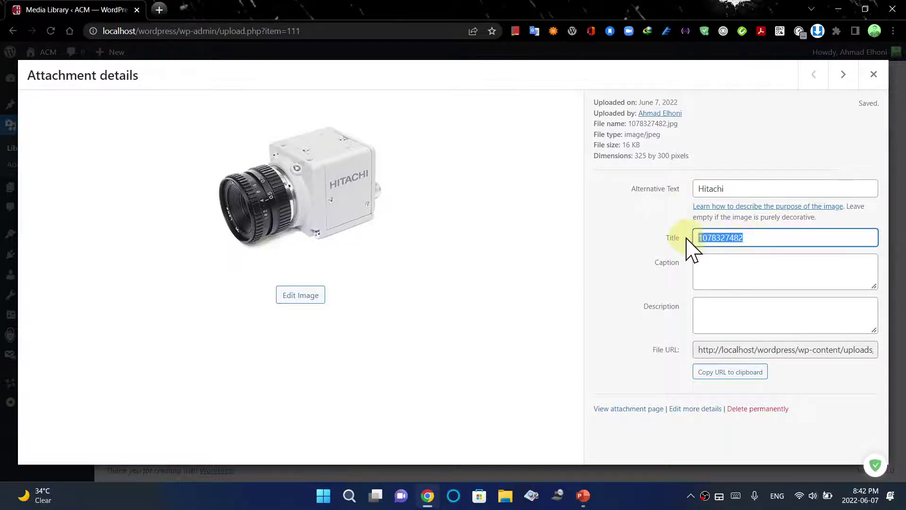
pyautogui.write('camera')
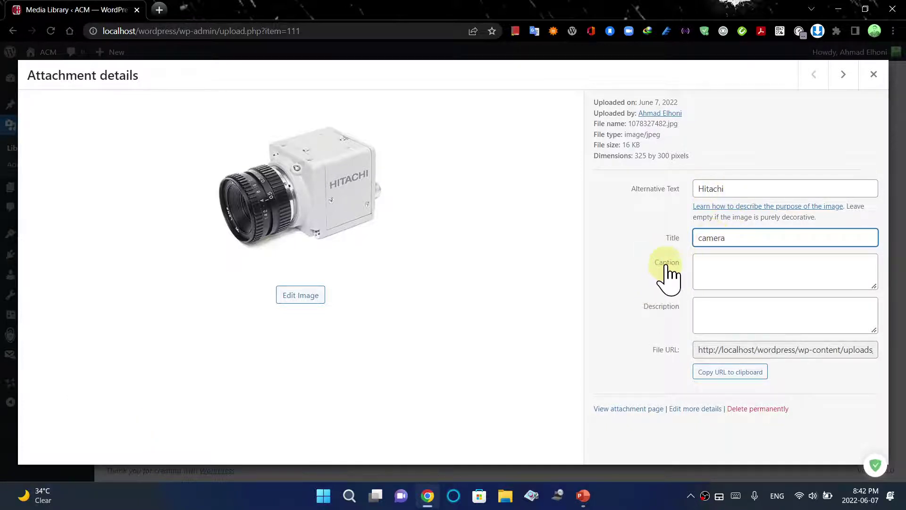
# Add caption 'Camera' and description 'old camera', then copy the image's file URL
pyautogui.click(714, 264)
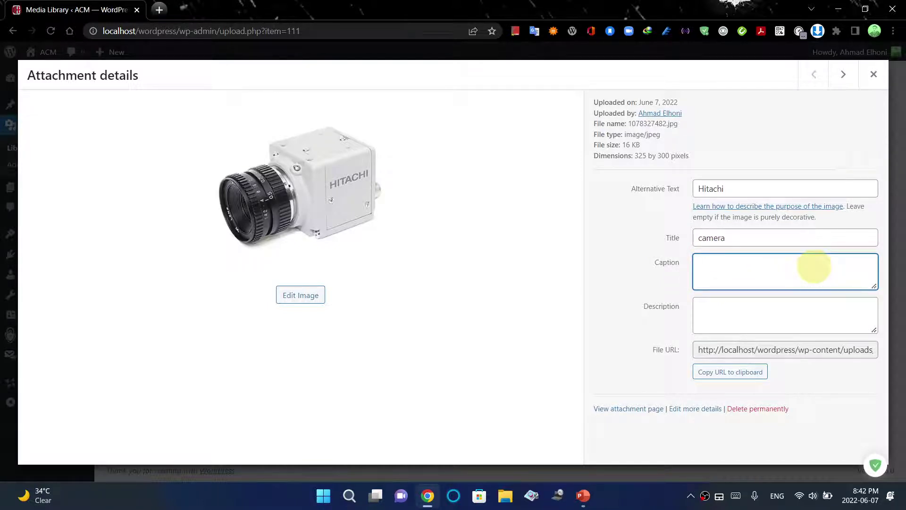
pyautogui.press('shift')
pyautogui.write('Camera')
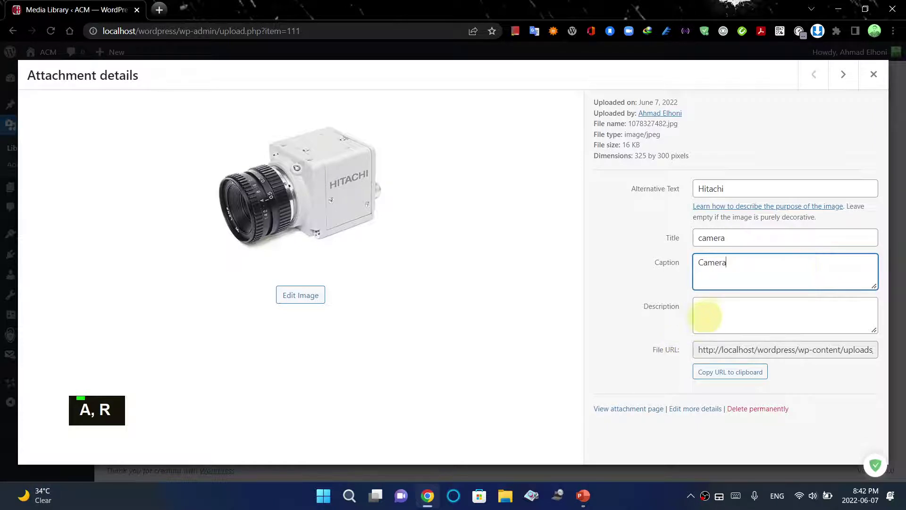
pyautogui.click(713, 315)
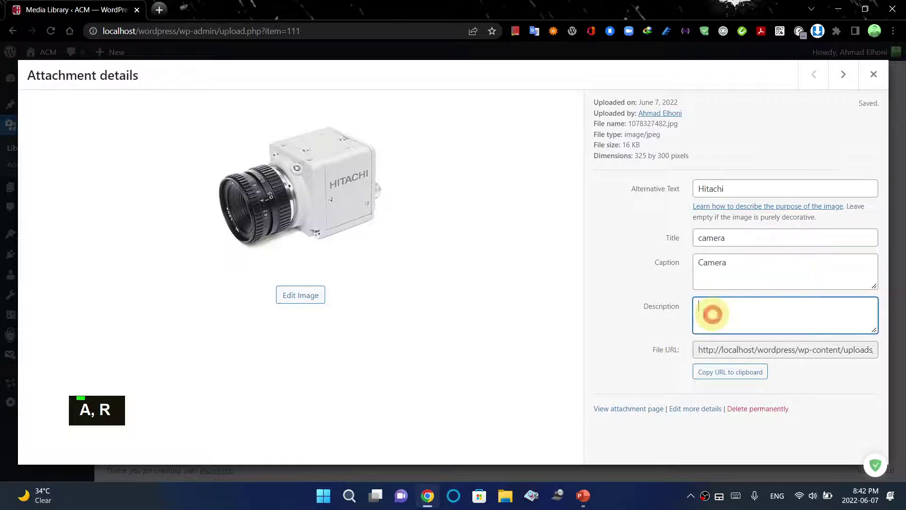
pyautogui.write('old camera')
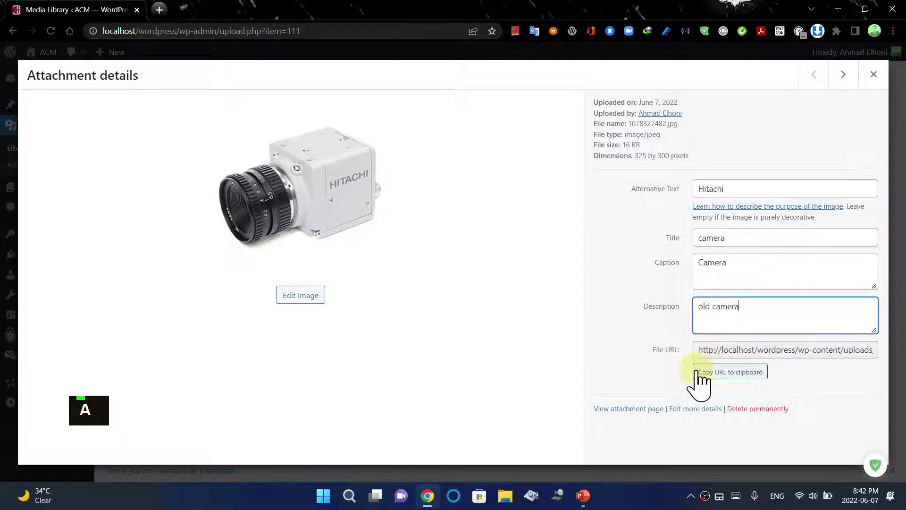
pyautogui.moveTo(695, 349); pyautogui.dragTo(870, 348)
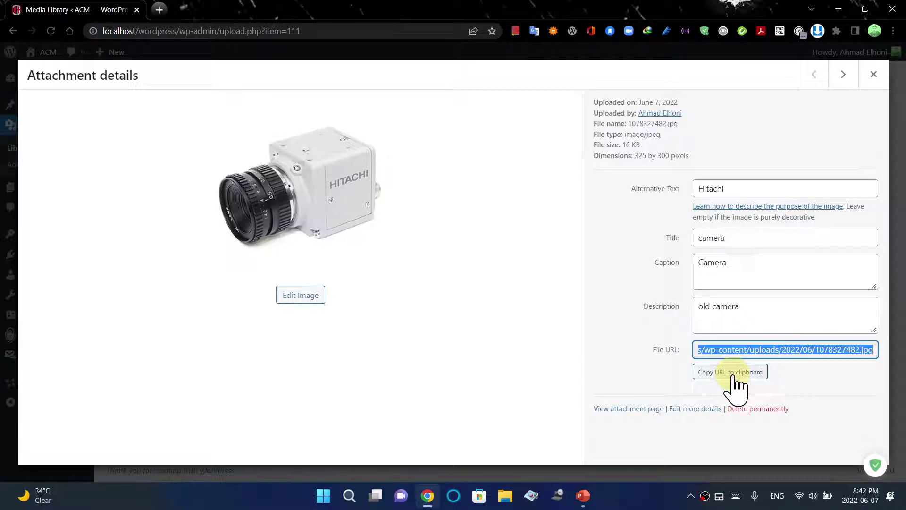
pyautogui.click(753, 375)
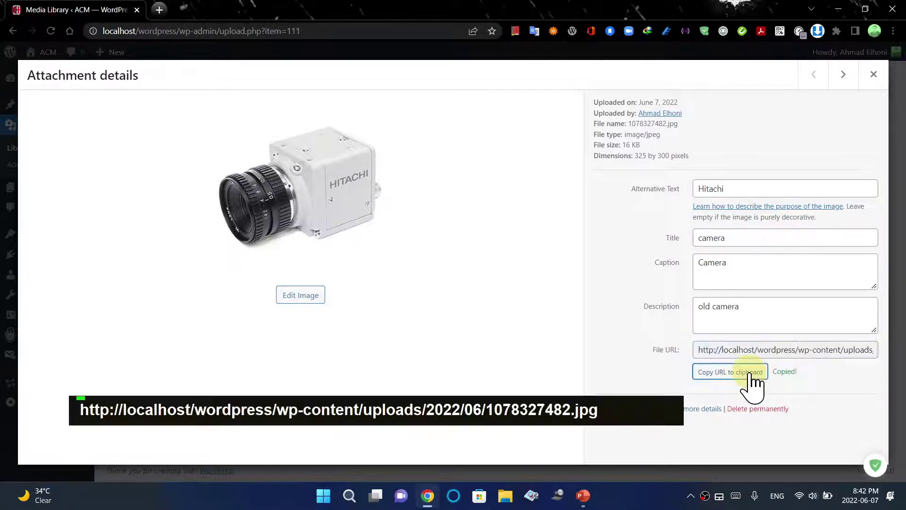
# Load the copied camera image URL in a new Chrome tab, then close that tab
pyautogui.click(159, 9)
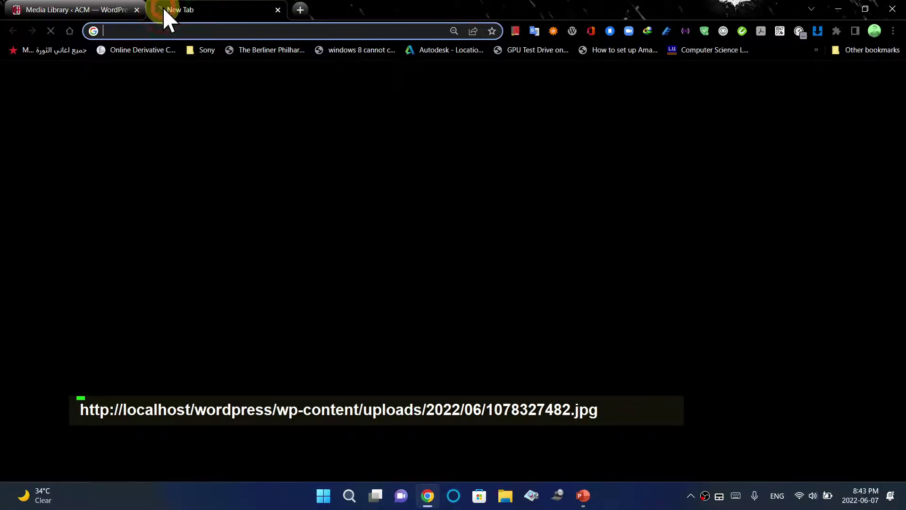
pyautogui.hotkey('ctrl', 'v')
pyautogui.press('Return')
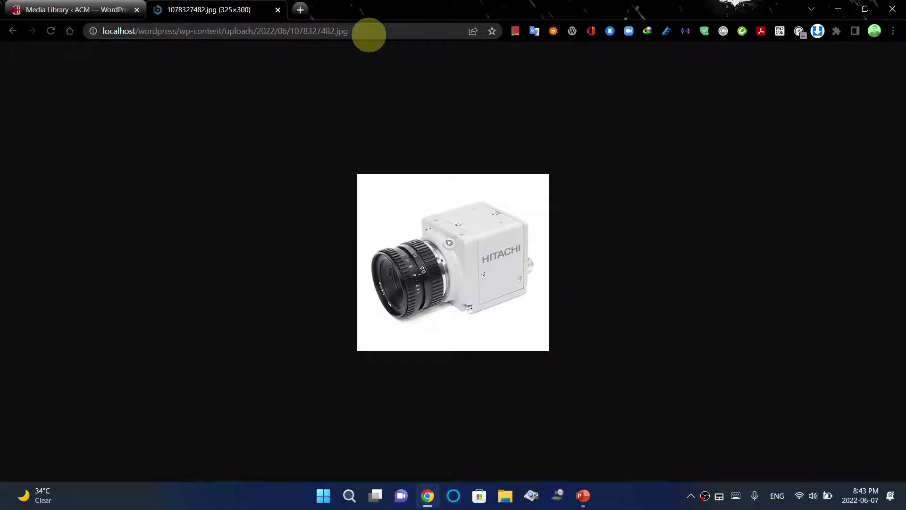
pyautogui.click(277, 10)
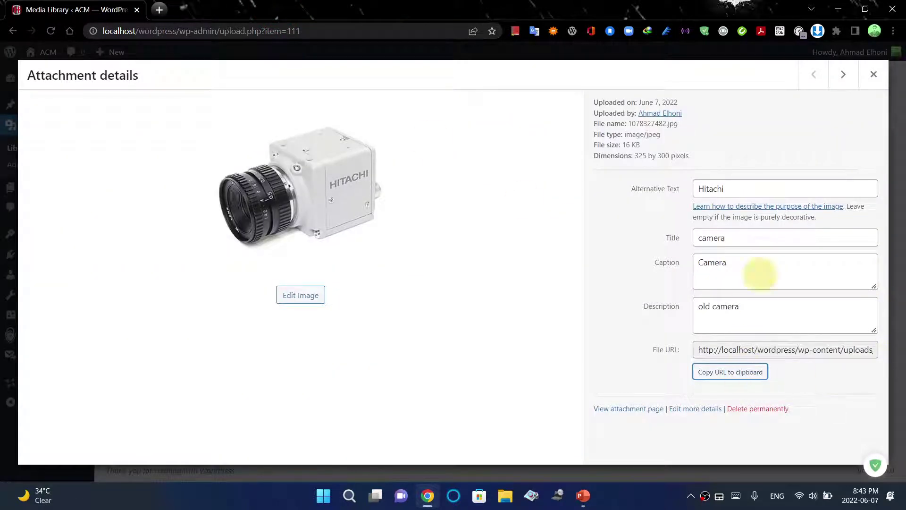
# In the image editor, try rotating the camera image, then restore its original orientation
pyautogui.scroll(-1, 585, 350)
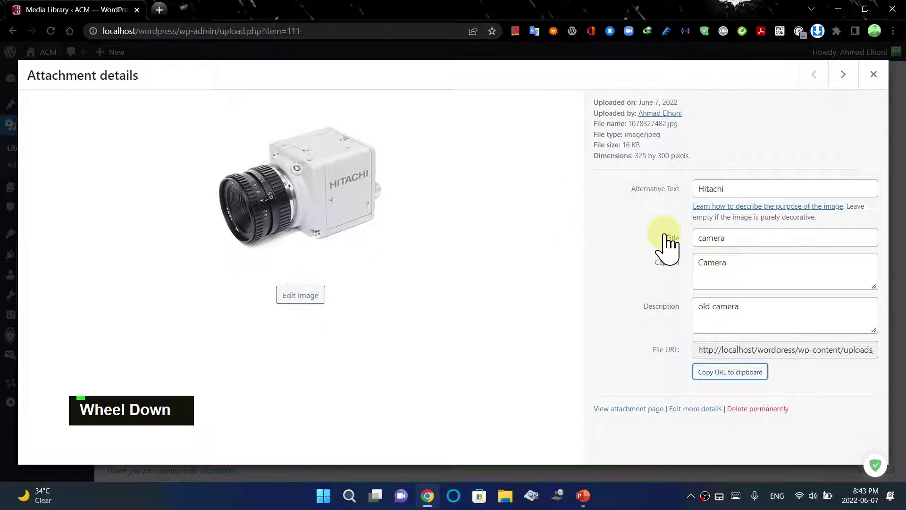
pyautogui.click(320, 297)
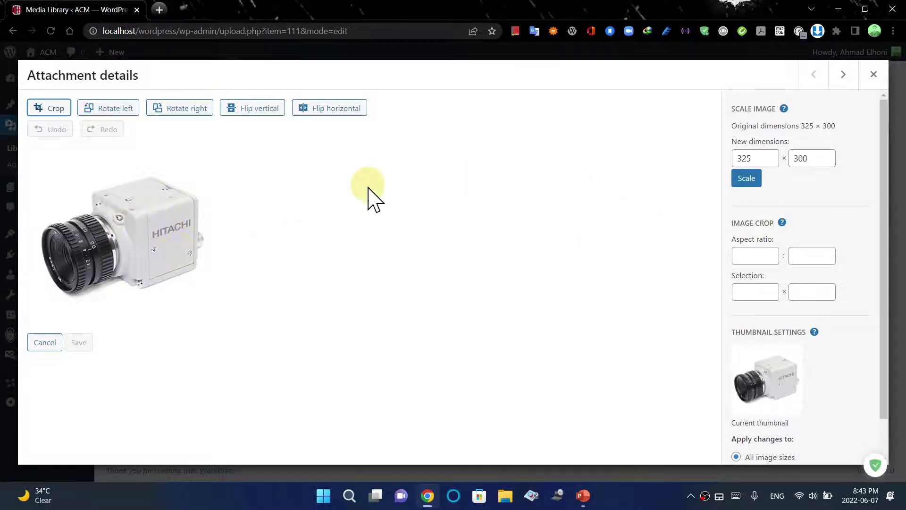
pyautogui.click(102, 109)
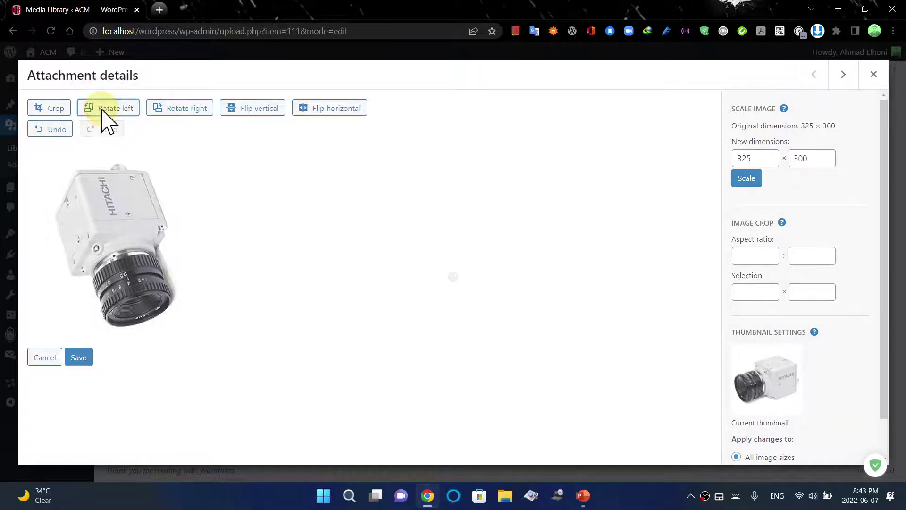
pyautogui.click(102, 109)
pyautogui.click(102, 109)
pyautogui.click(102, 110)
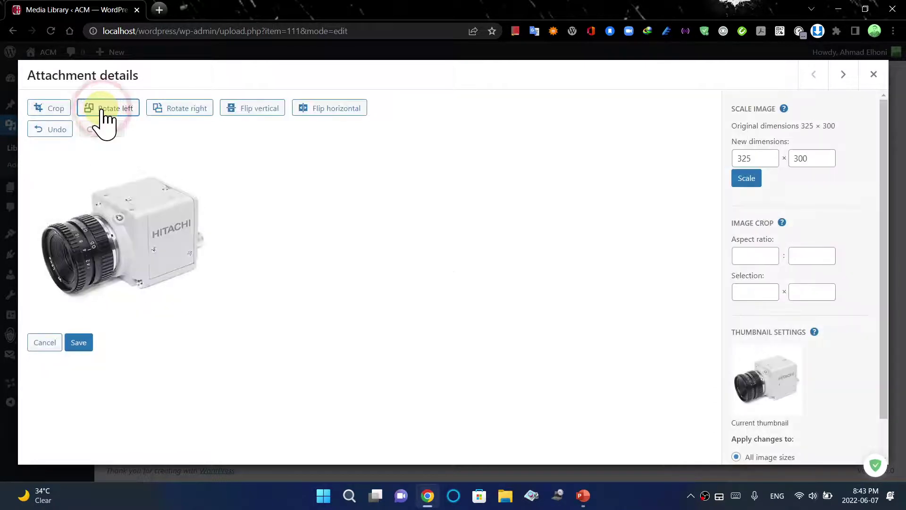
pyautogui.click(173, 114)
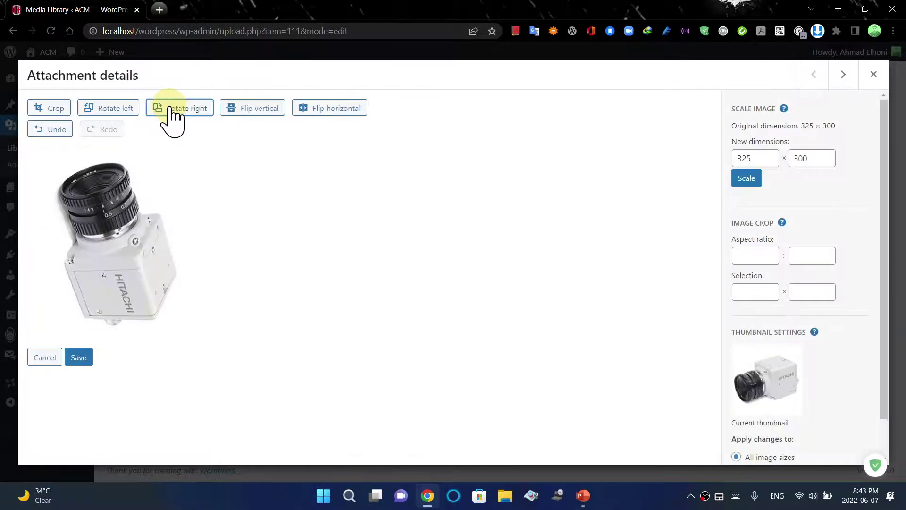
pyautogui.click(122, 115)
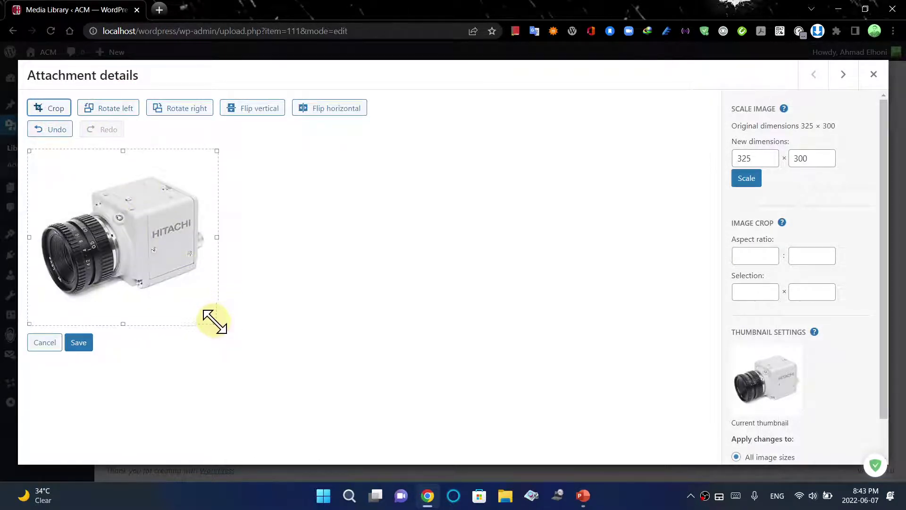
# Crop the camera image to a 292 × 232 selection around the camera and save
pyautogui.moveTo(217, 323); pyautogui.dragTo(208, 301)
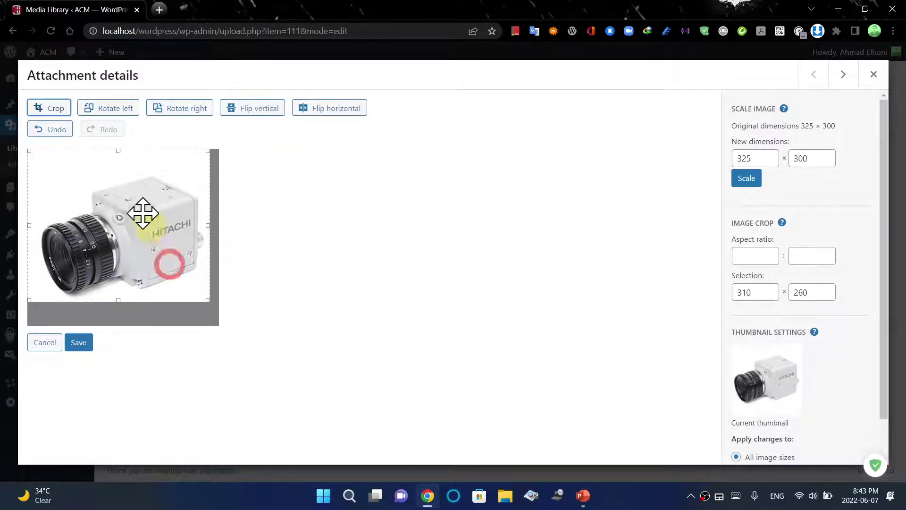
pyautogui.moveTo(116, 152); pyautogui.dragTo(116, 167)
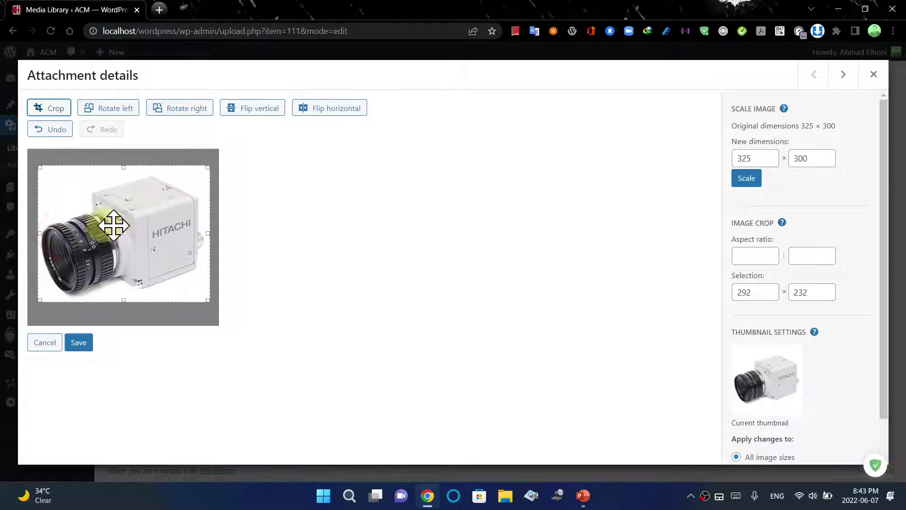
pyautogui.click(79, 342)
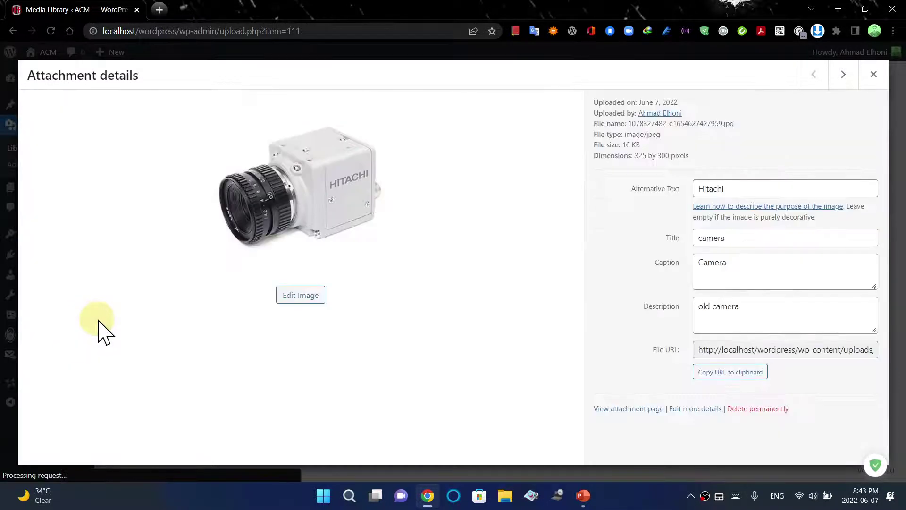
pyautogui.click(301, 296)
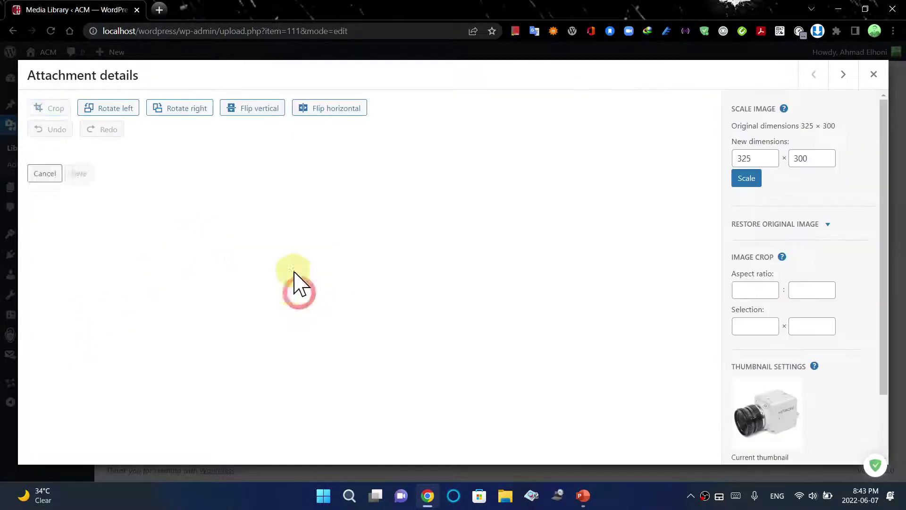
pyautogui.click(261, 114)
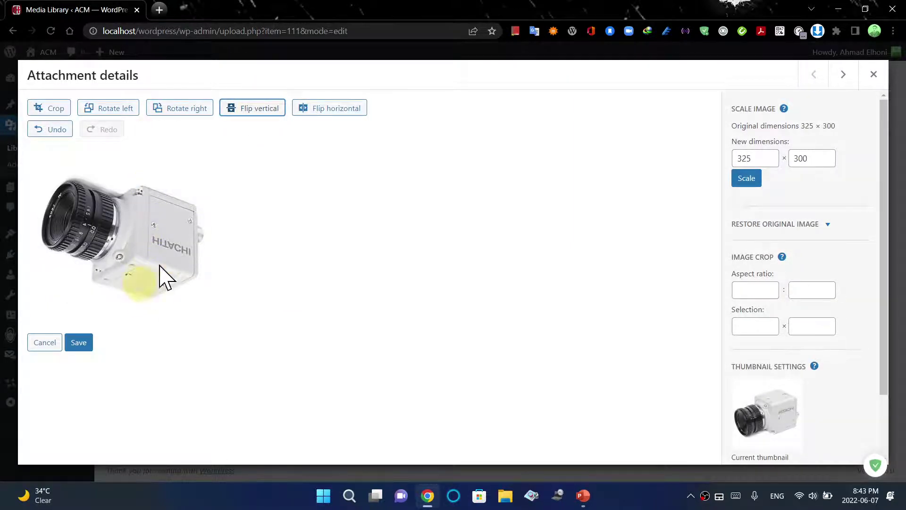
pyautogui.click(250, 108)
pyautogui.click(317, 113)
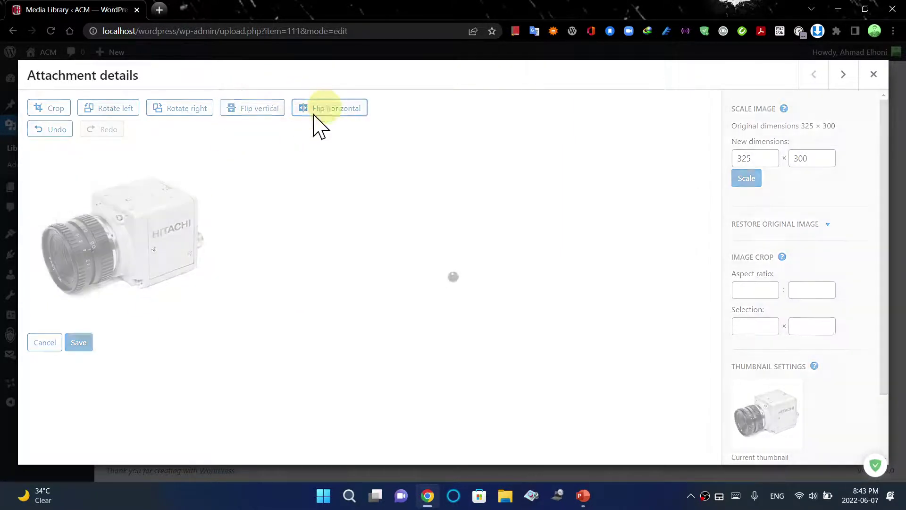
pyautogui.click(322, 112)
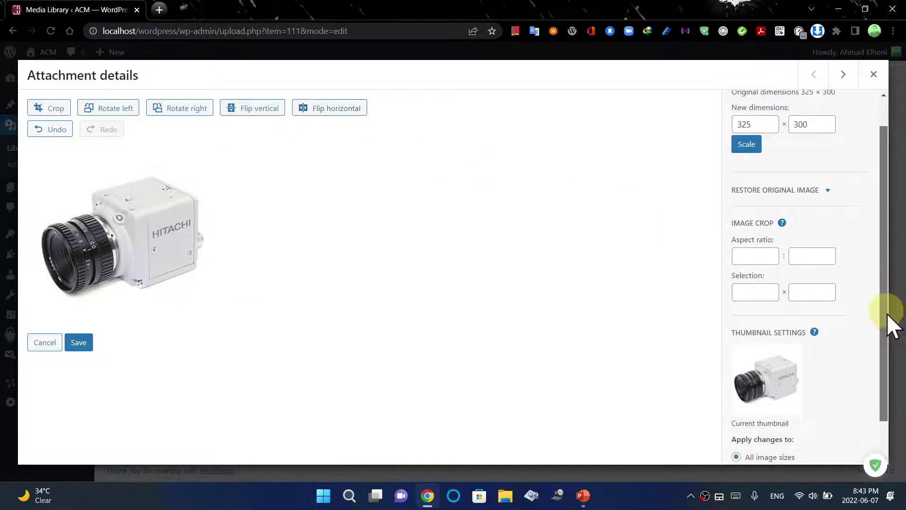
pyautogui.moveTo(890, 297); pyautogui.dragTo(893, 324)
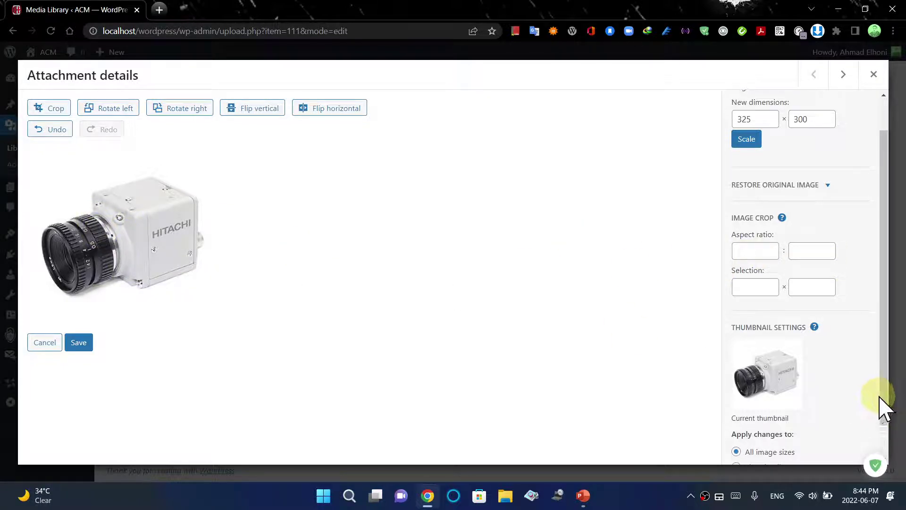
pyautogui.moveTo(886, 405); pyautogui.dragTo(890, 446)
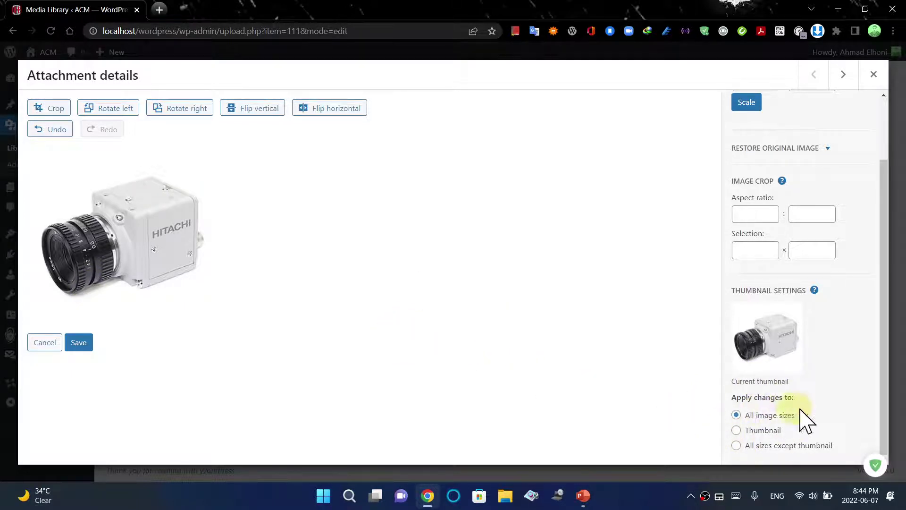
# Save the camera thumbnail to disk as admin-ajax.jpg
pyautogui.rightClick(766, 336)
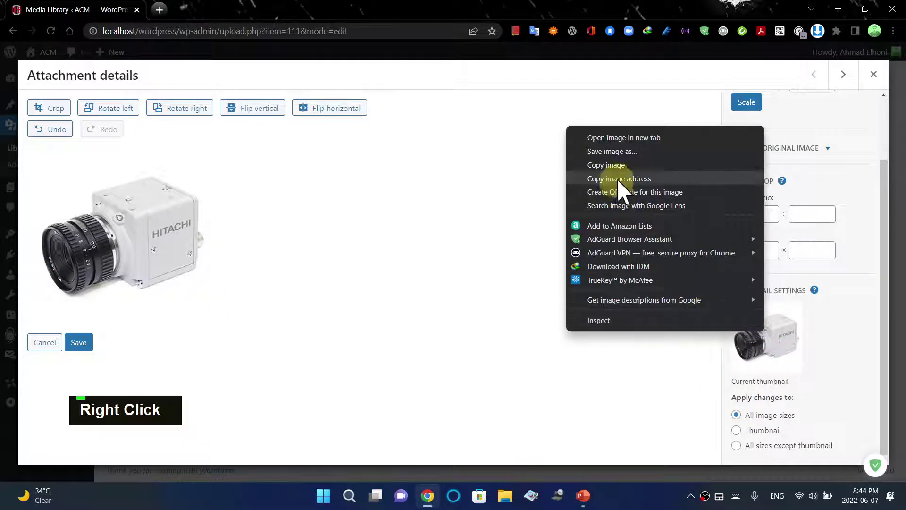
pyautogui.click(614, 152)
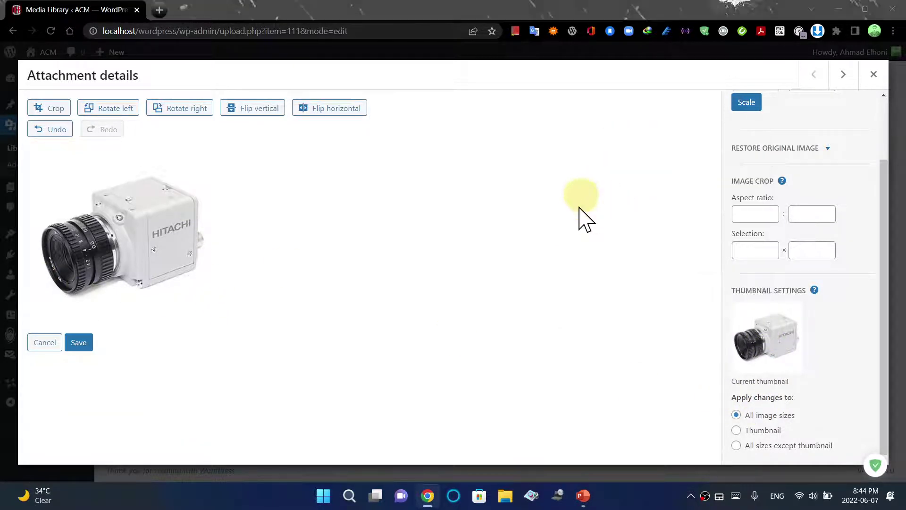
pyautogui.click(356, 265)
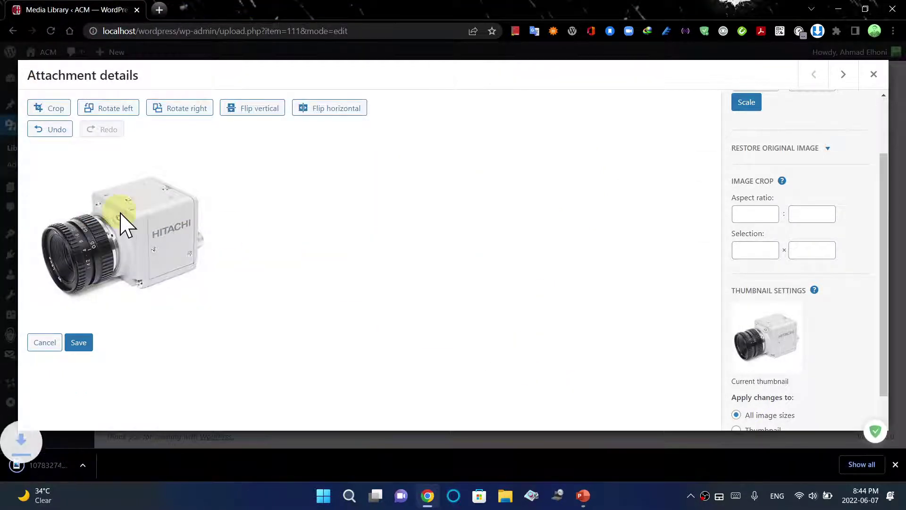
pyautogui.rightClick(143, 209)
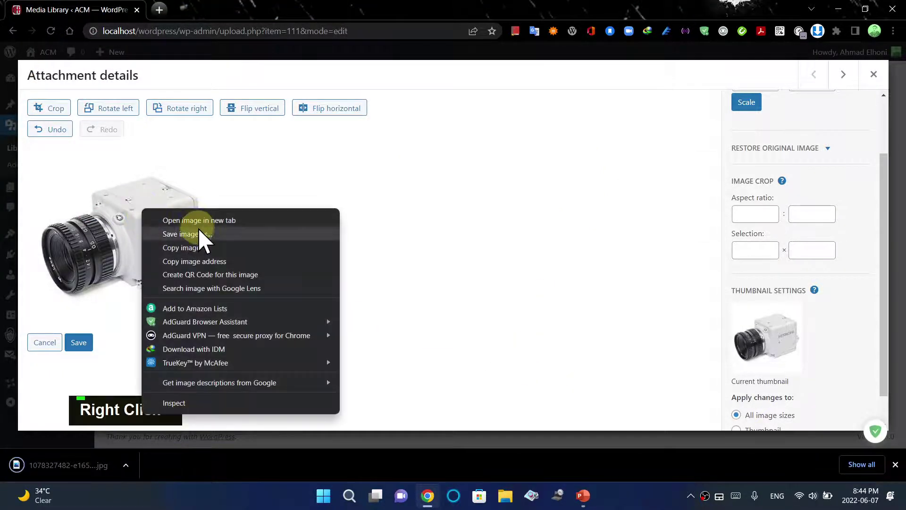
pyautogui.click(204, 235)
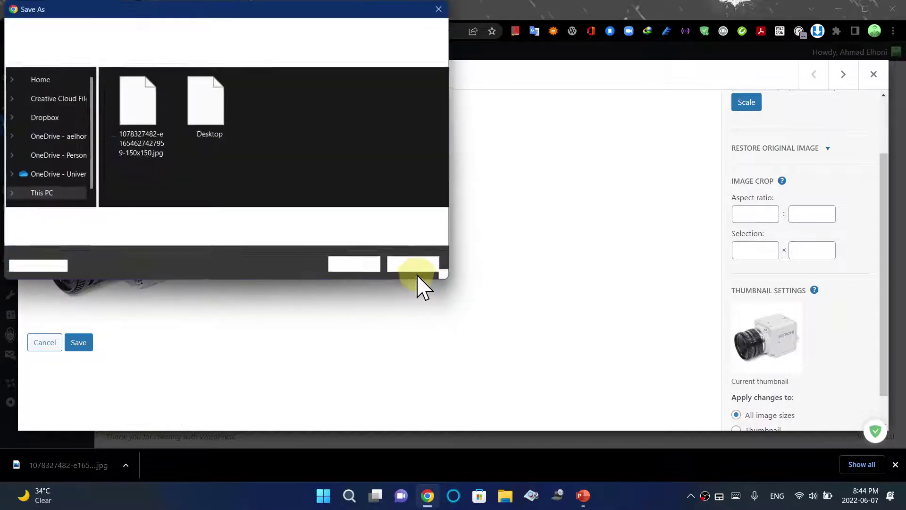
pyautogui.click(355, 267)
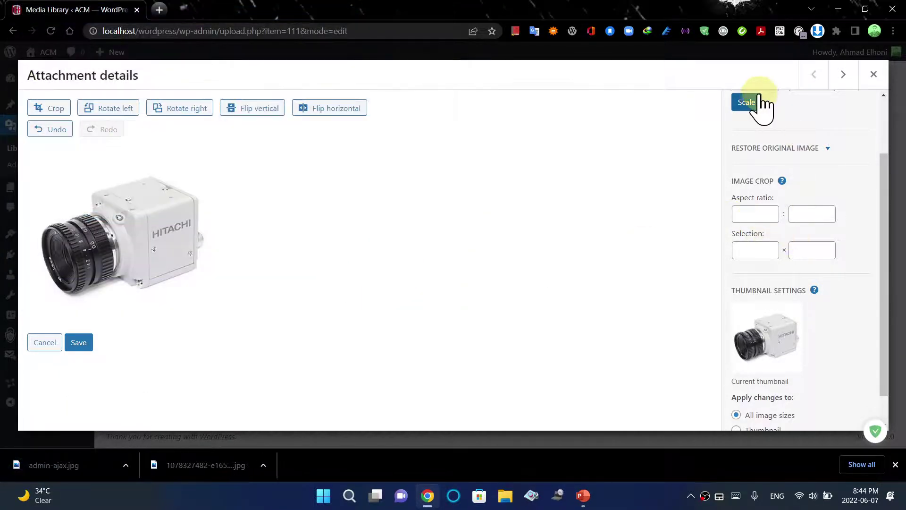
pyautogui.click(874, 74)
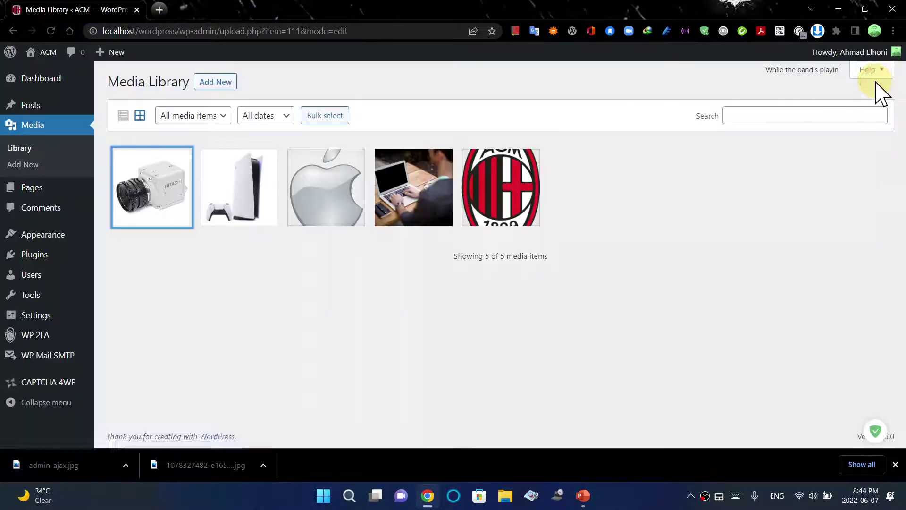
pyautogui.click(839, 9)
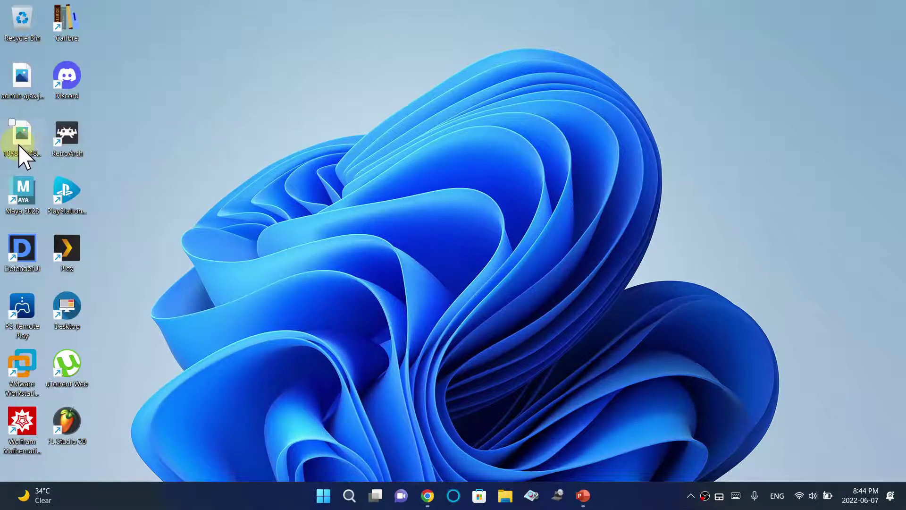
pyautogui.moveTo(22, 156)
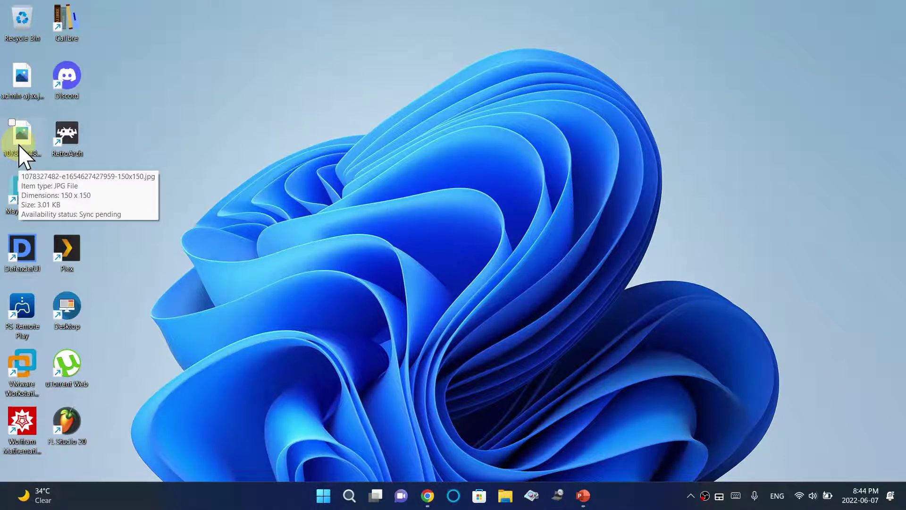
pyautogui.moveTo(18, 140)
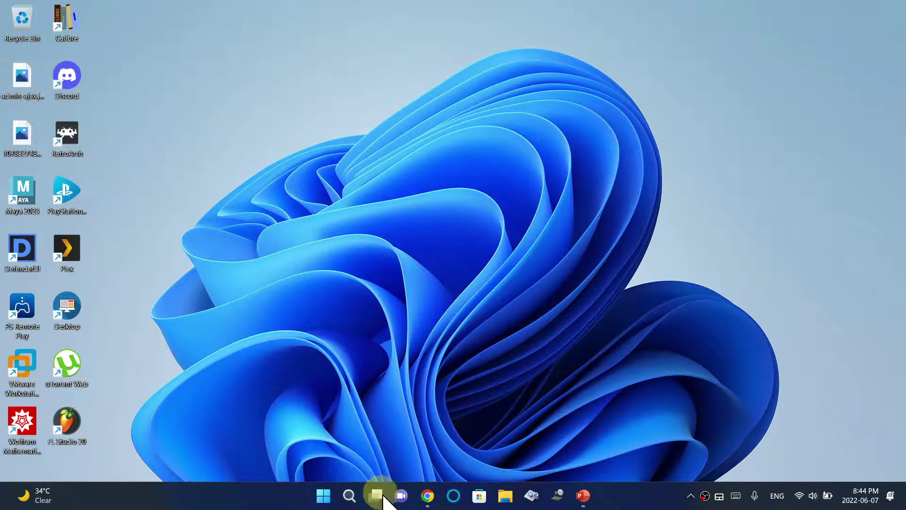
pyautogui.click(427, 495)
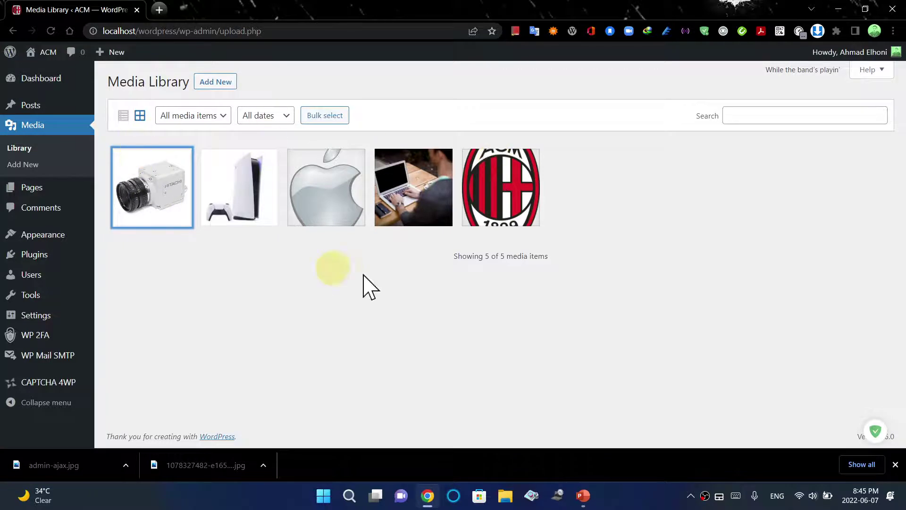
# Switch the Media Library to list view showing file names, authors, attachments and dates
pyautogui.click(121, 114)
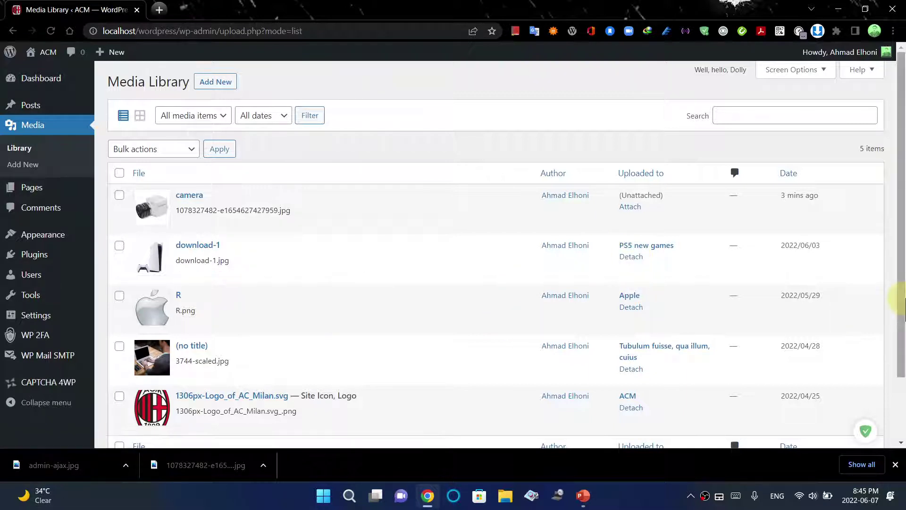
pyautogui.moveTo(901, 278); pyautogui.dragTo(902, 375)
pyautogui.scroll(2, 903, 375)
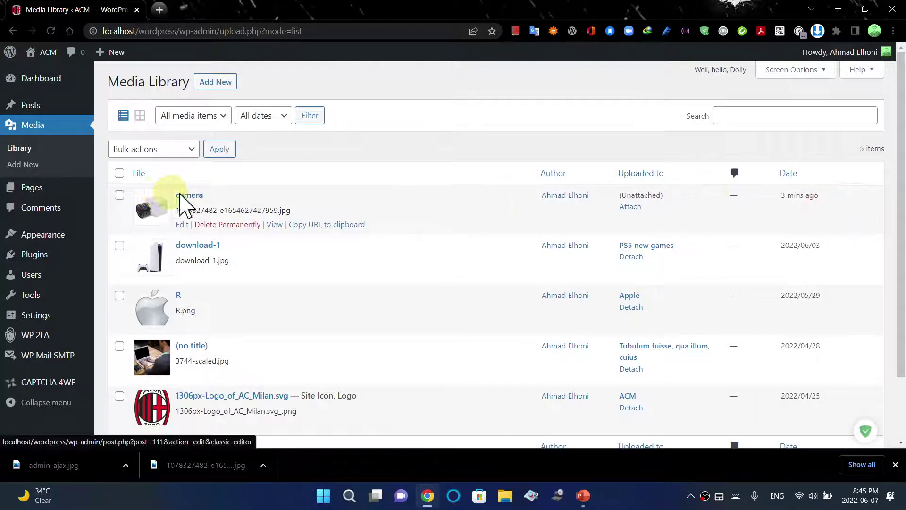
# Open the Posts list and choose Add New to begin a new post
pyautogui.click(40, 107)
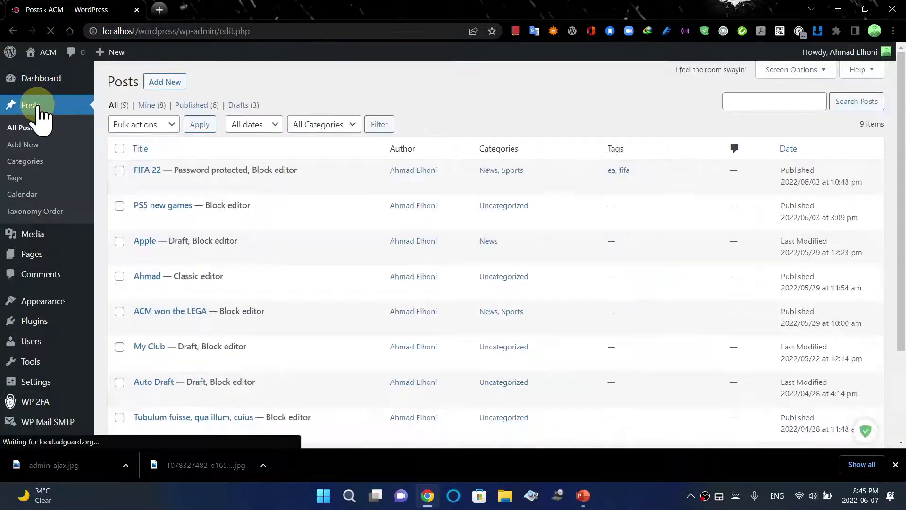
pyautogui.click(160, 82)
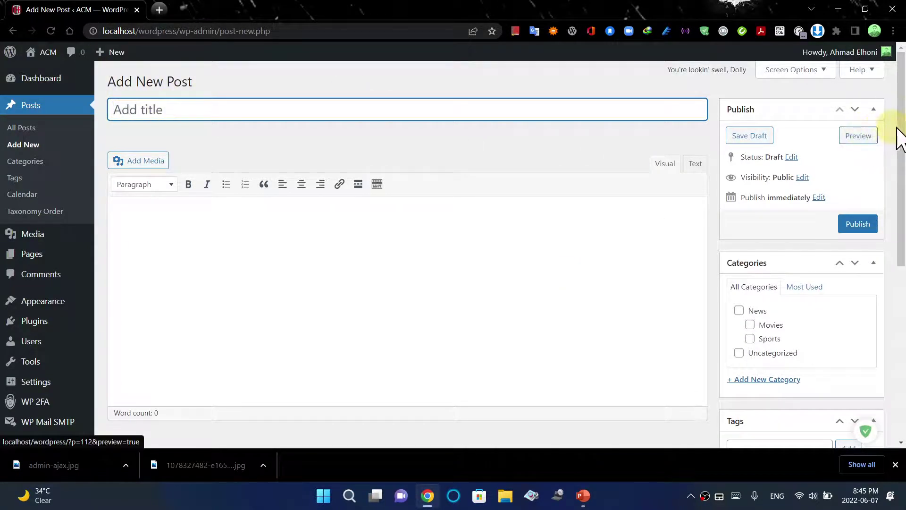
pyautogui.scroll(-3, 901, 255)
pyautogui.scroll(-3, 902, 258)
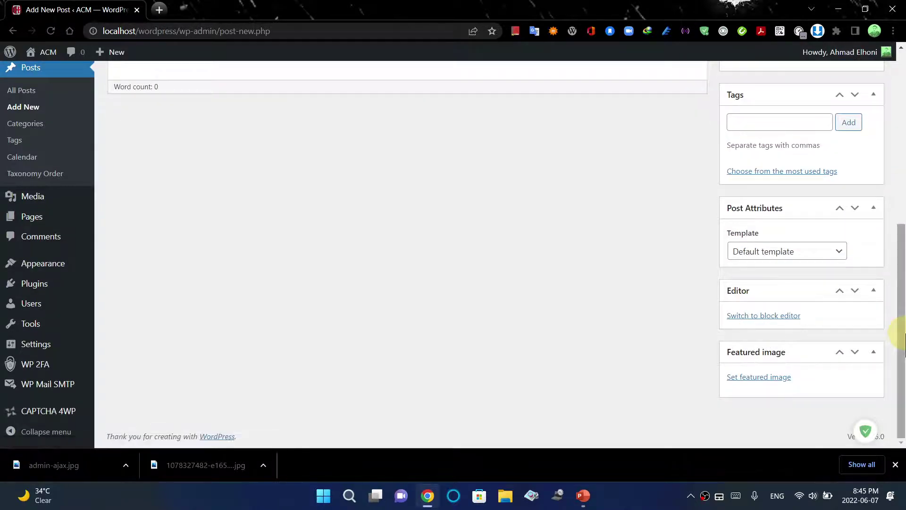
pyautogui.scroll(3, 897, 274)
pyautogui.scroll(3, 897, 267)
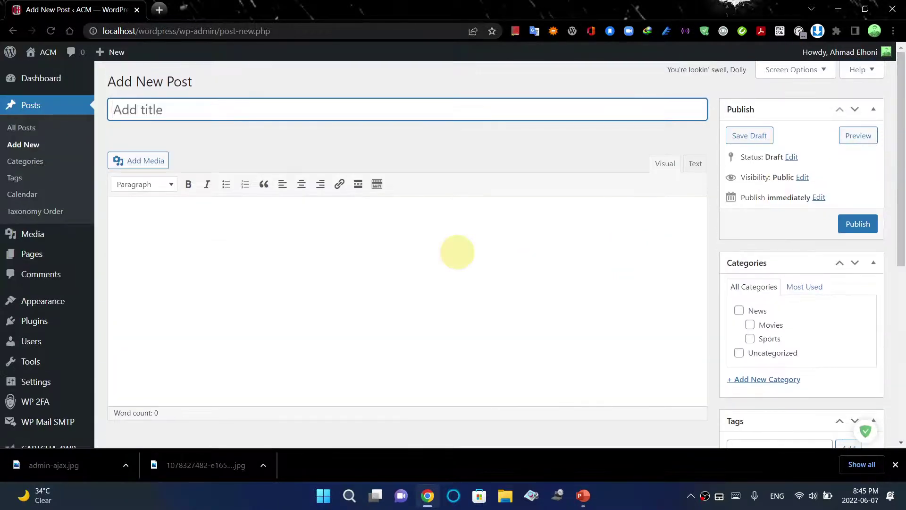
pyautogui.moveTo(39, 348)
pyautogui.moveTo(35, 381)
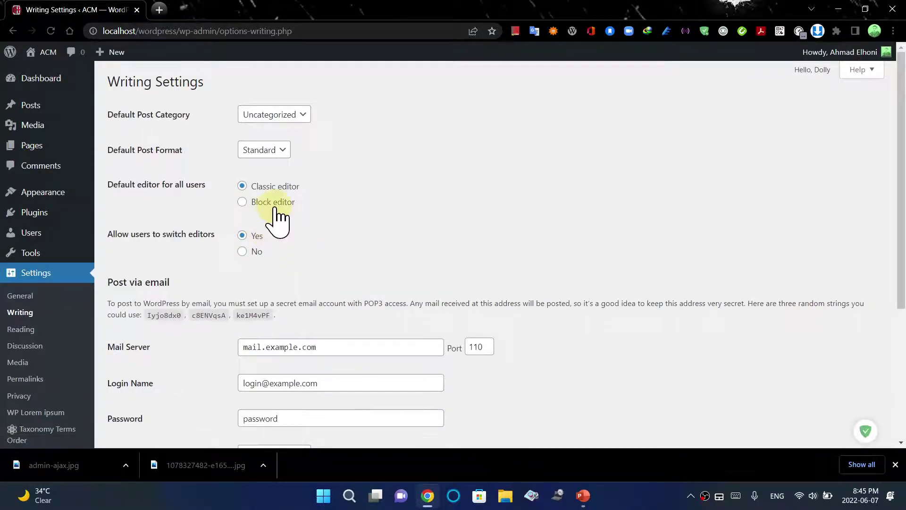
# Save Block editor as the default editor for all users and begin another new post
pyautogui.scroll(-5, 900, 193)
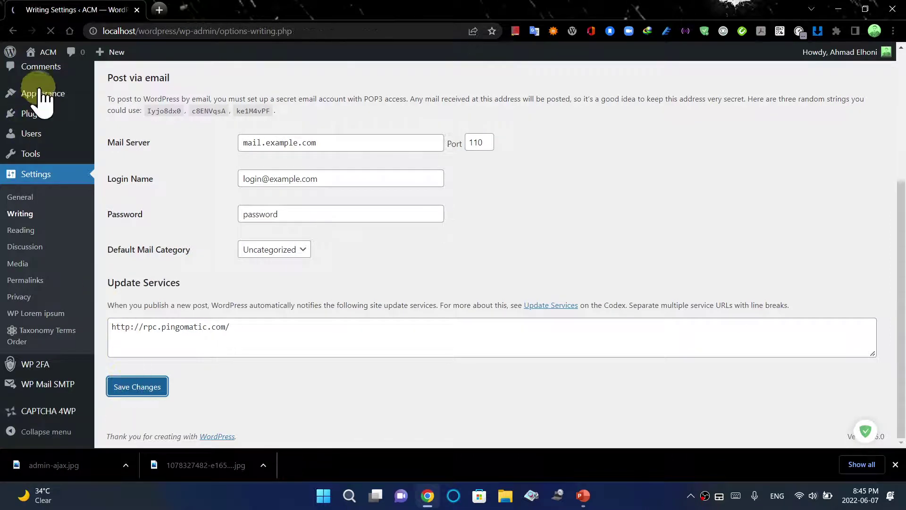
pyautogui.moveTo(37, 111)
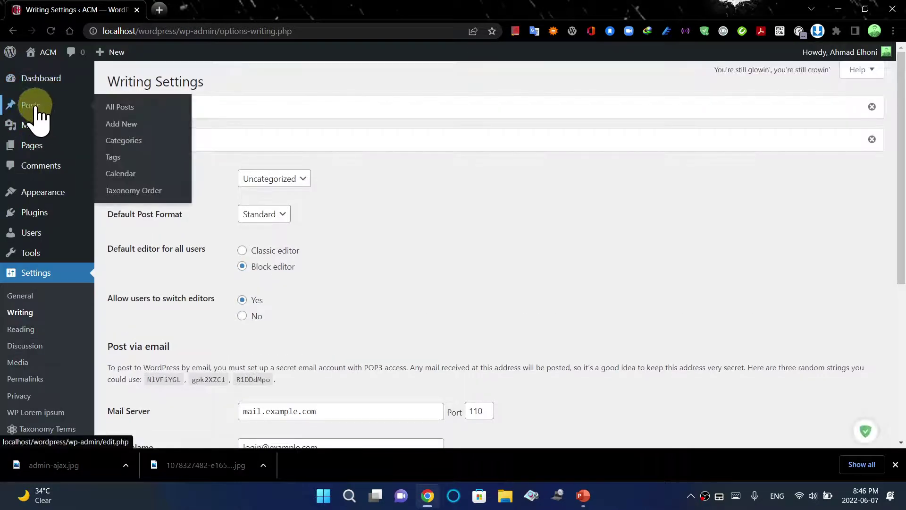
pyautogui.click(127, 123)
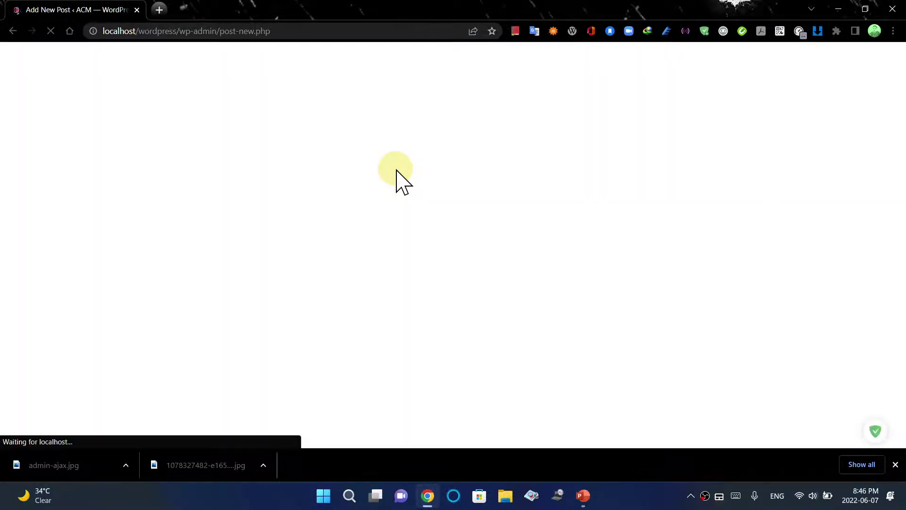
# Close the downloads bar and switch off Fullscreen mode from the editor's Options menu
pyautogui.click(895, 465)
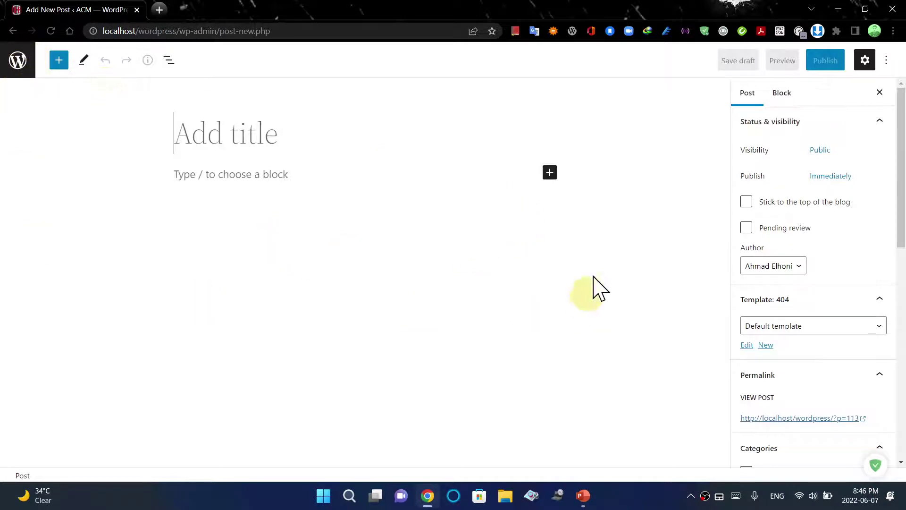
pyautogui.click(869, 68)
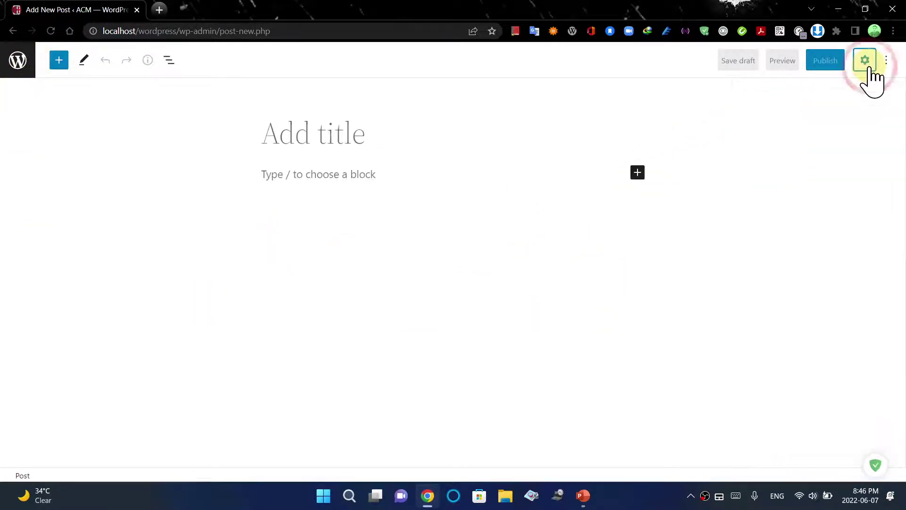
pyautogui.click(869, 69)
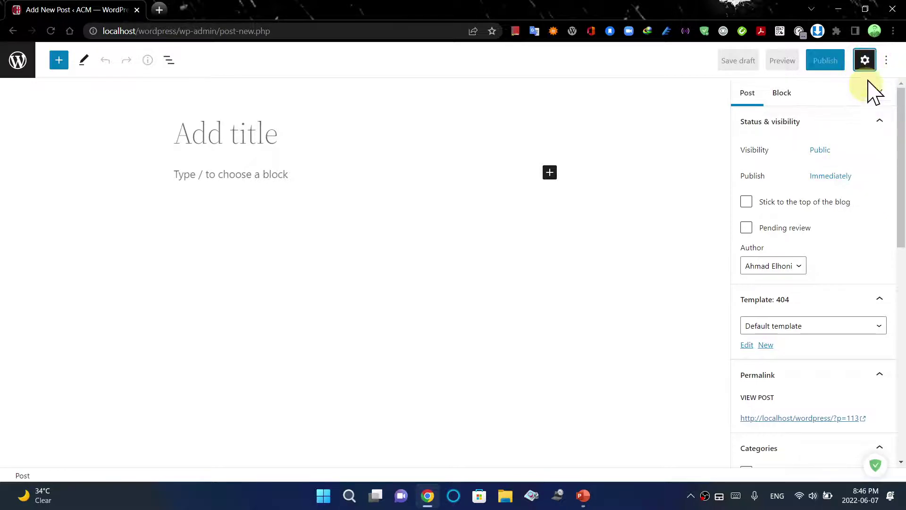
pyautogui.click(886, 60)
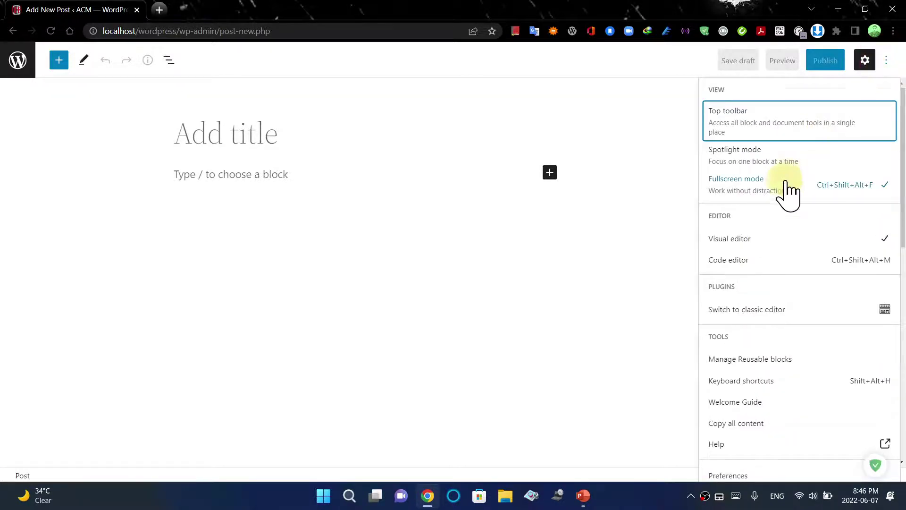
pyautogui.click(778, 194)
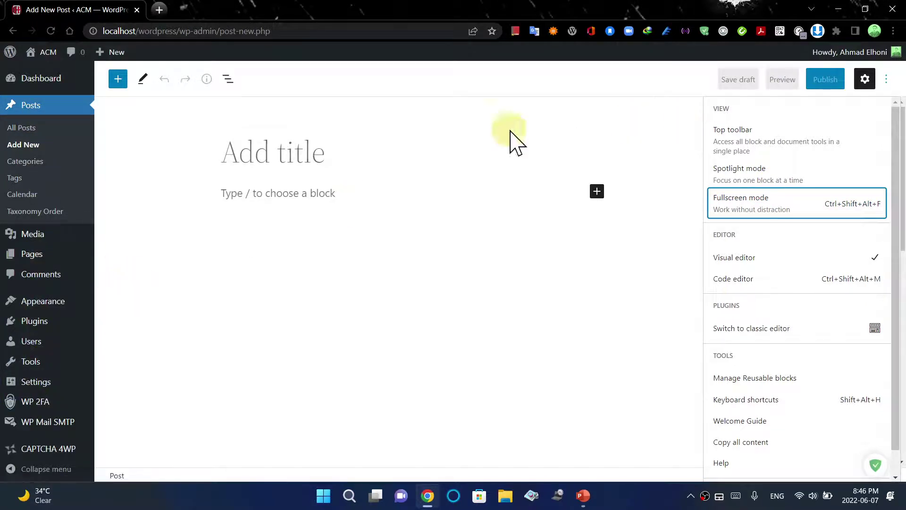
pyautogui.click(276, 157)
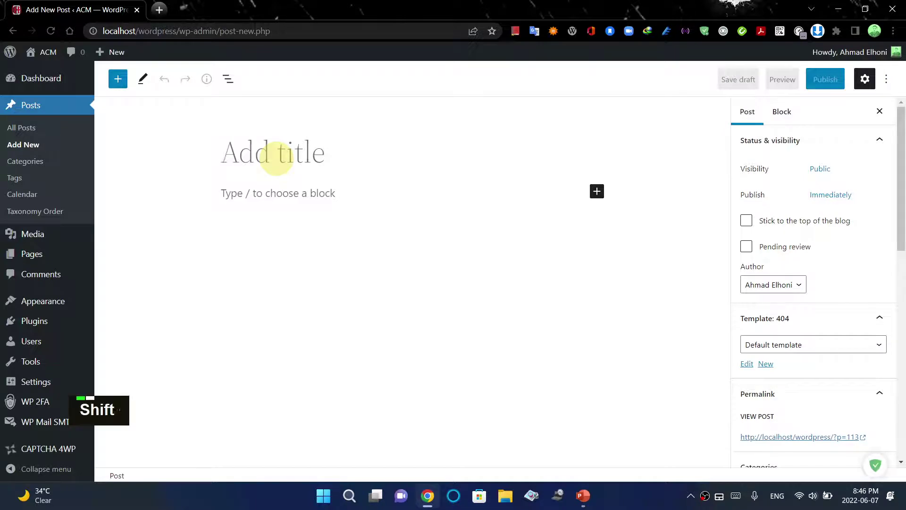
# Title the post 'Hitachi Camera' and move into the empty paragraph below it
pyautogui.write('Hita')
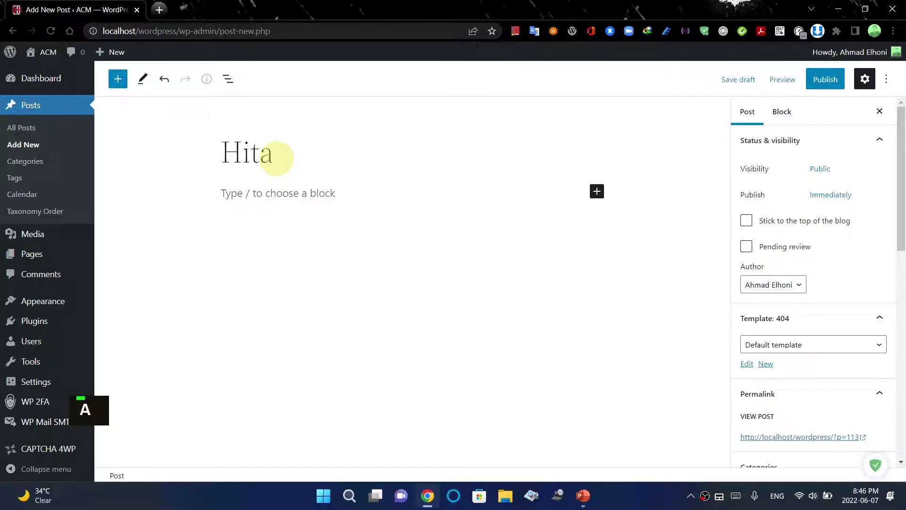
pyautogui.write('chi ')
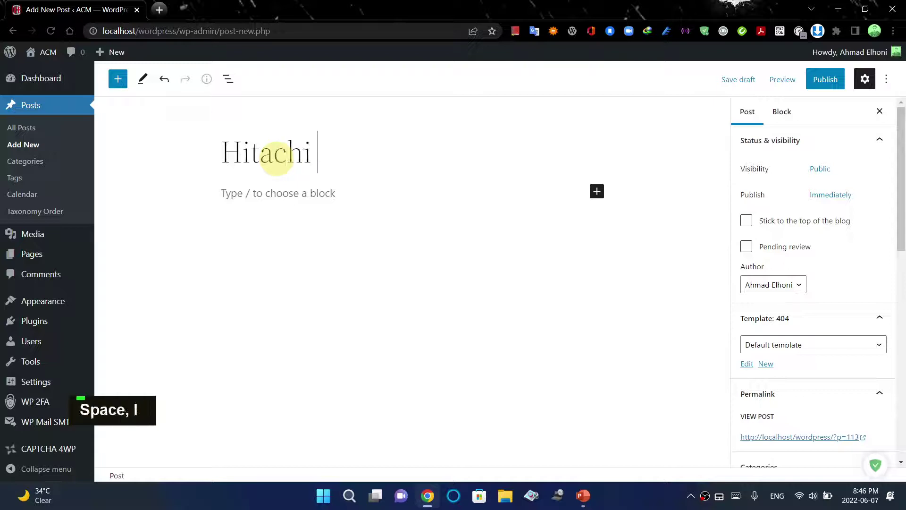
pyautogui.write(' Camera')
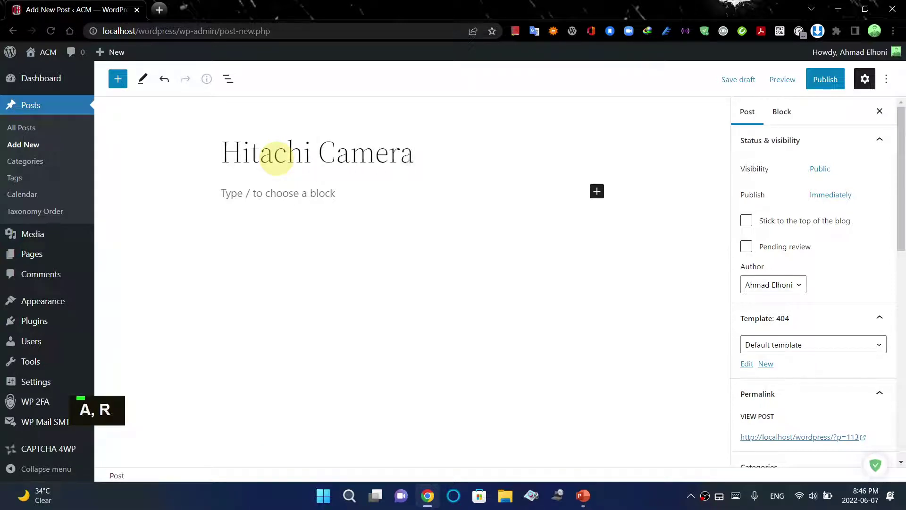
pyautogui.click(300, 193)
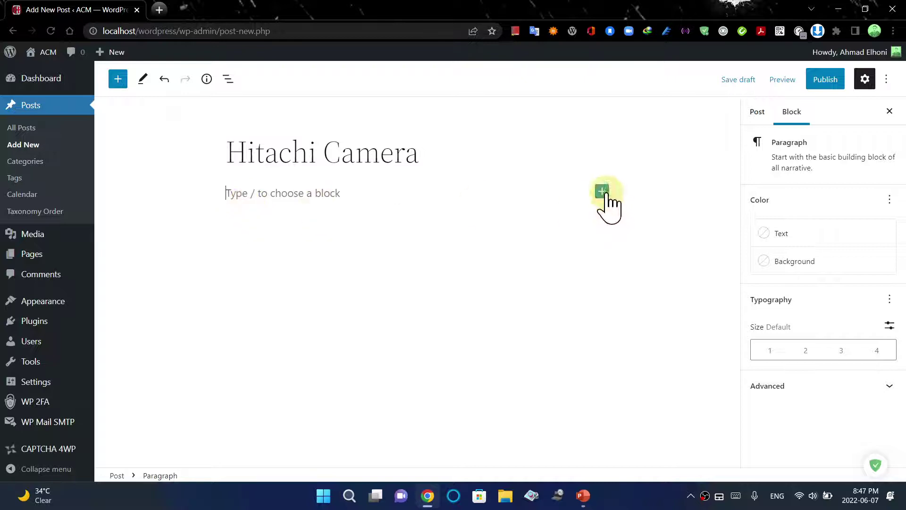
# Insert a Lorem Ipsum Block by searching 'lo' in the block picker
pyautogui.click(603, 191)
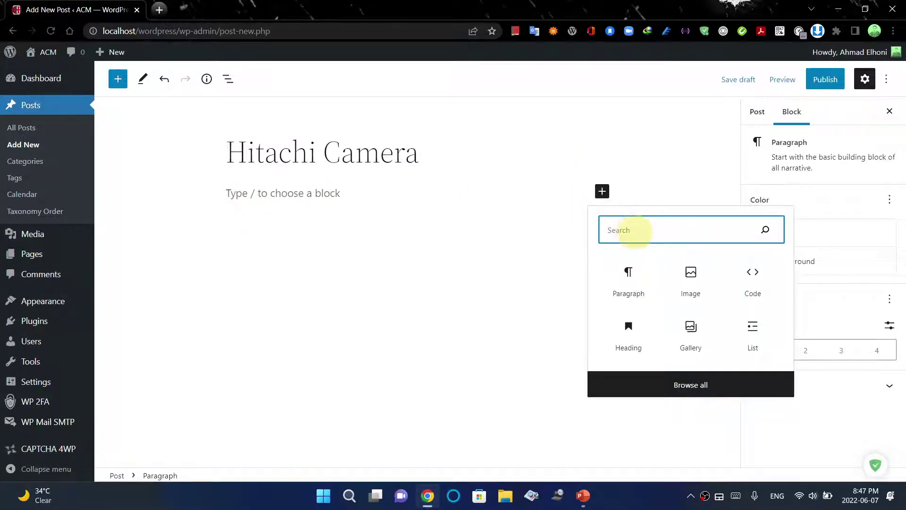
pyautogui.write('l')
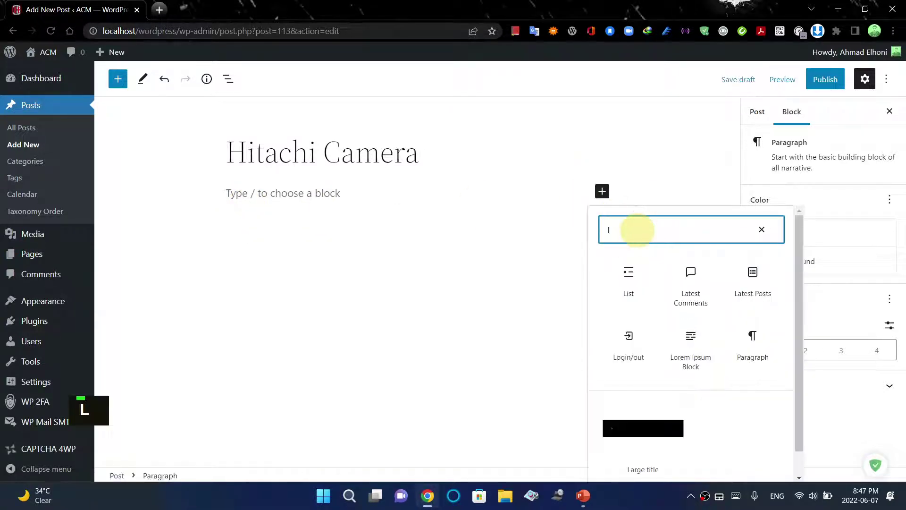
pyautogui.write('o')
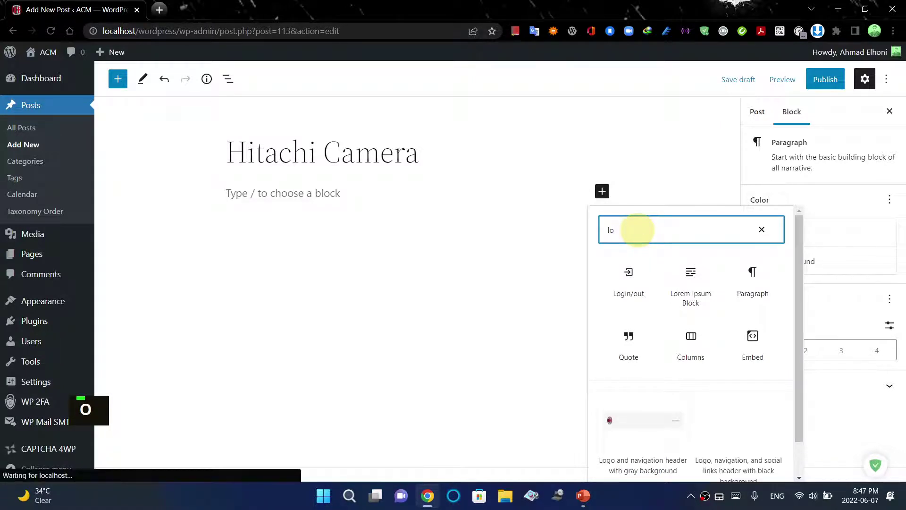
pyautogui.click(690, 293)
pyautogui.click(333, 193)
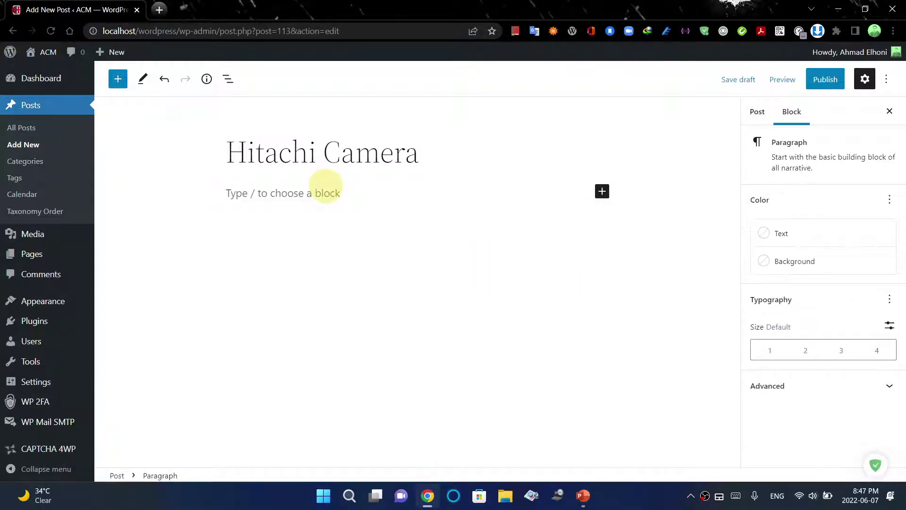
pyautogui.click(603, 191)
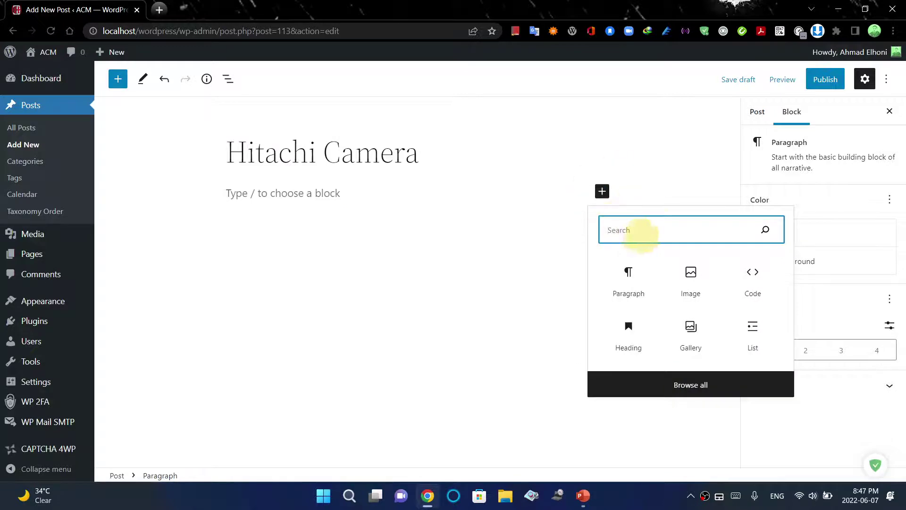
pyautogui.write('lo')
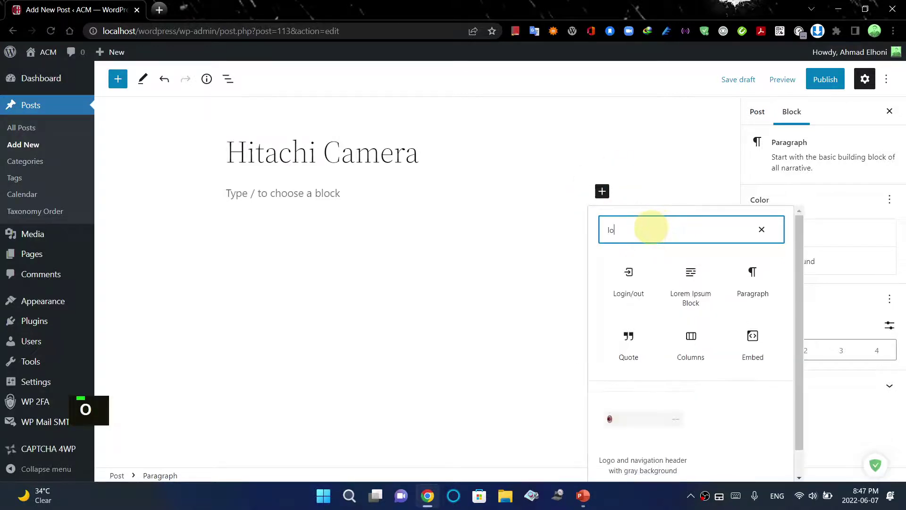
pyautogui.click(691, 292)
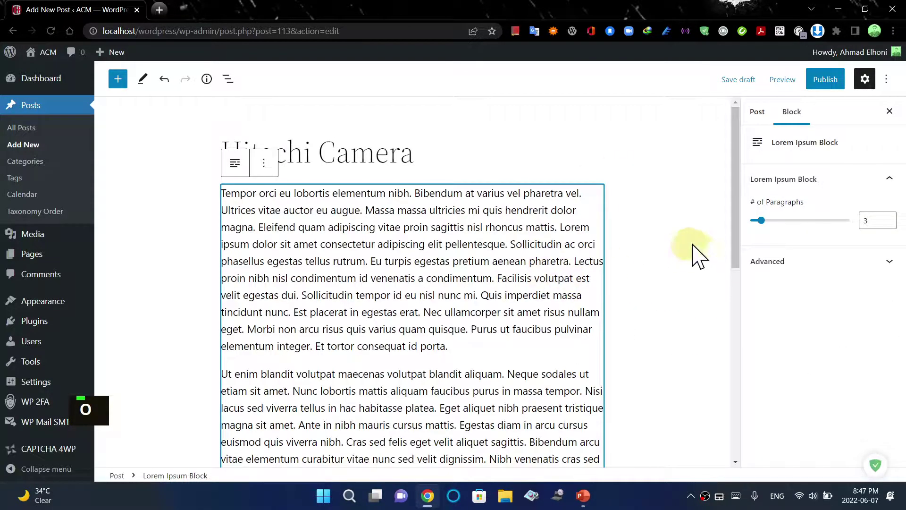
# Check the Lorem Ipsum block's transform and options menus, then scroll to the post's end
pyautogui.scroll(-1, 733, 246)
pyautogui.moveTo(733, 246)
pyautogui.mouseDown()
pyautogui.moveTo(741, 415)
pyautogui.moveTo(737, 240)
pyautogui.mouseUp()
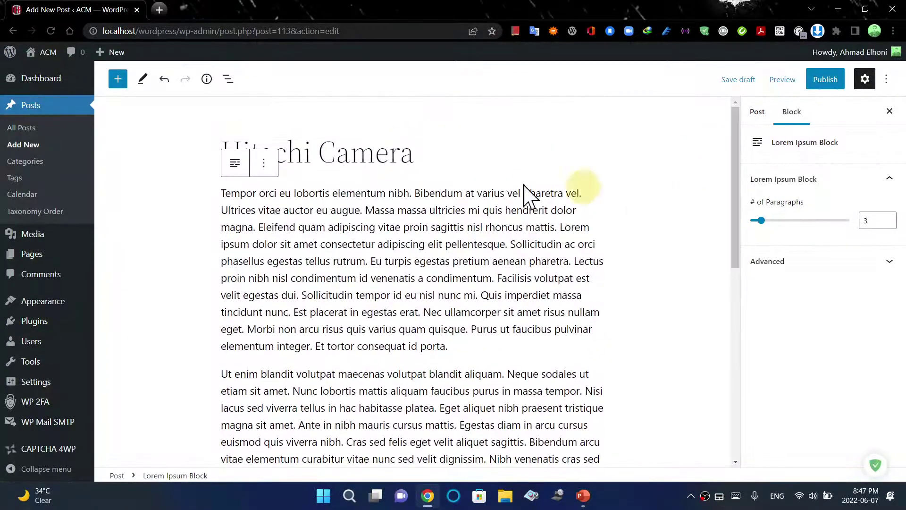
pyautogui.click(235, 164)
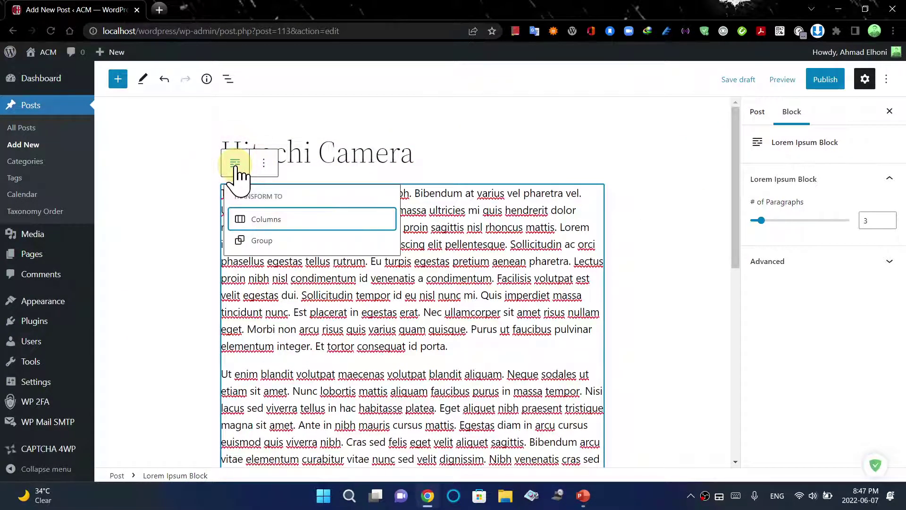
pyautogui.click(263, 165)
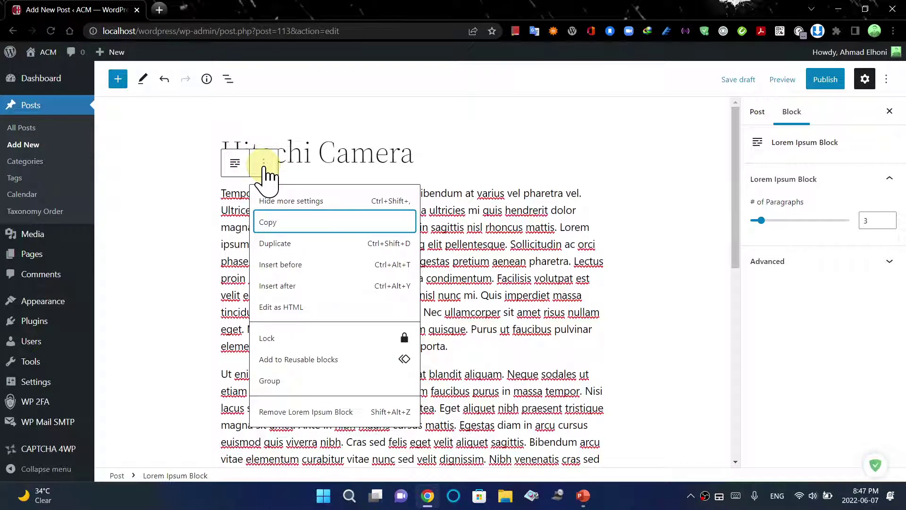
pyautogui.click(554, 312)
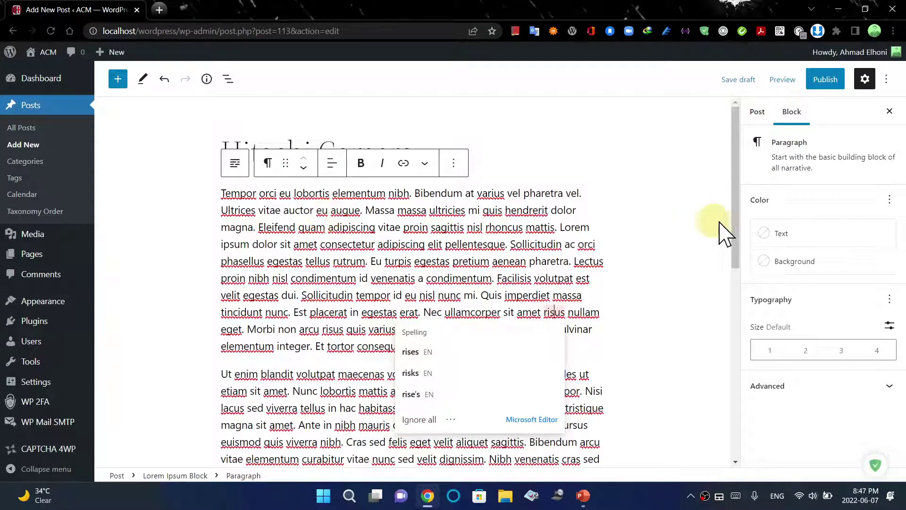
pyautogui.moveTo(736, 226); pyautogui.dragTo(738, 419)
pyautogui.click(562, 345)
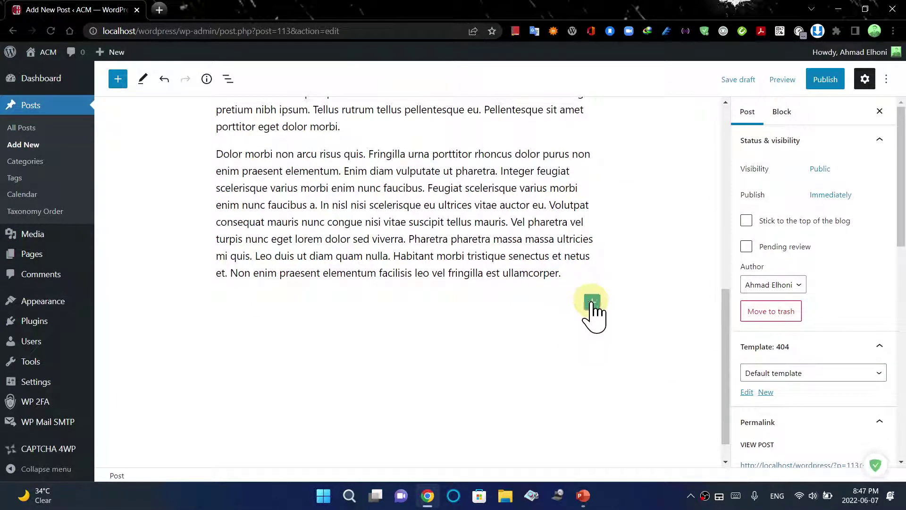
# Add an Image block after the text using the camera photo from the Media Library
pyautogui.click(592, 302)
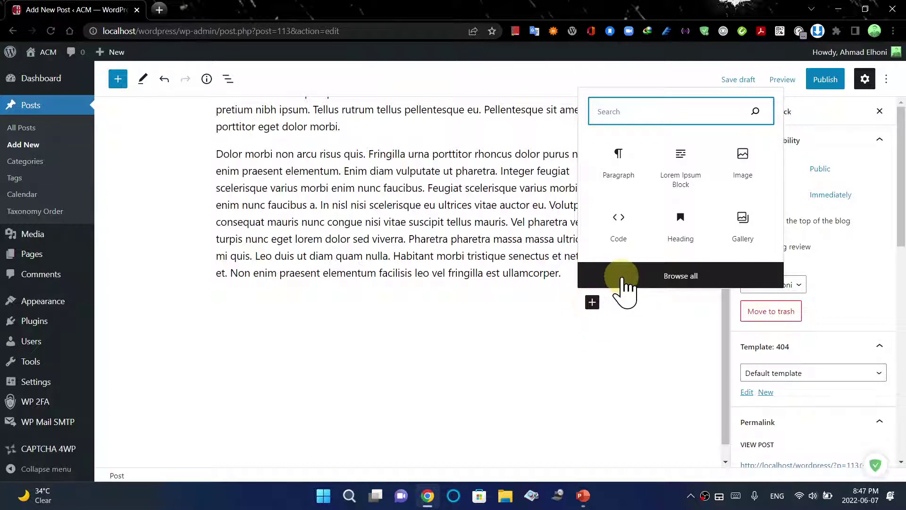
pyautogui.click(731, 163)
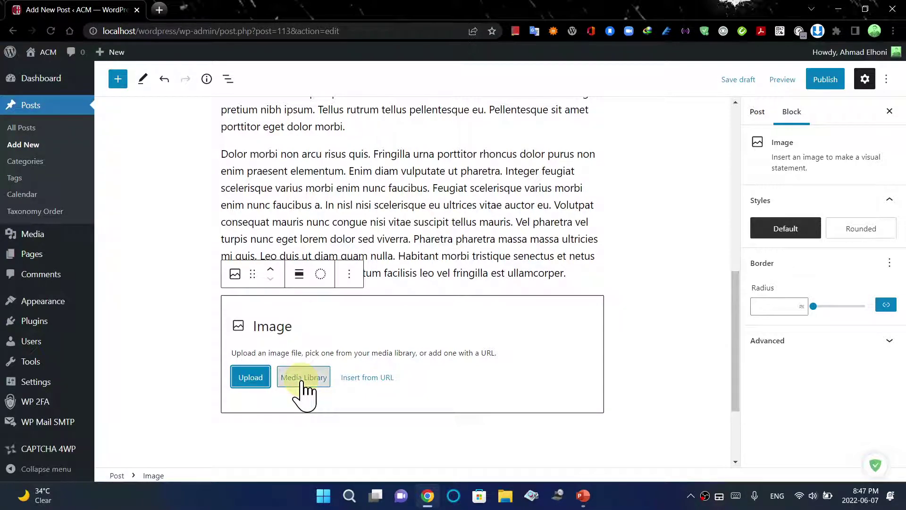
pyautogui.click(303, 378)
pyautogui.click(80, 197)
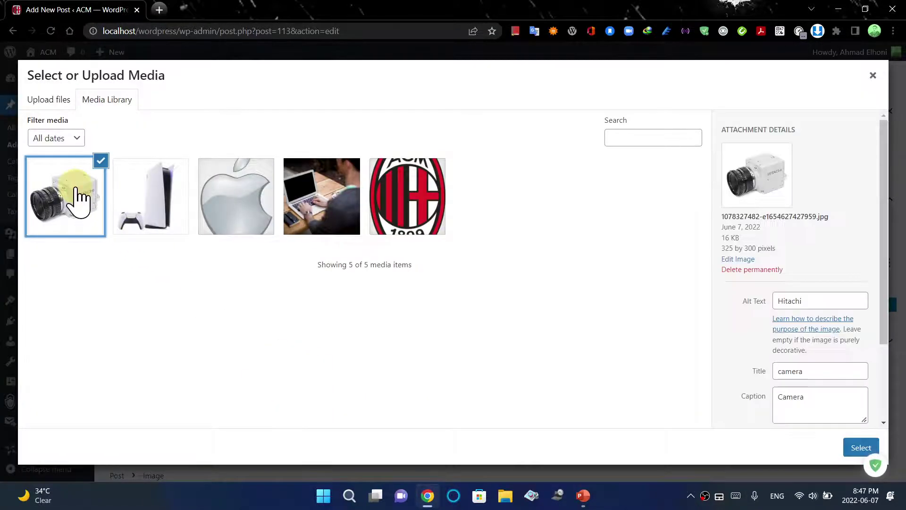
pyautogui.click(860, 451)
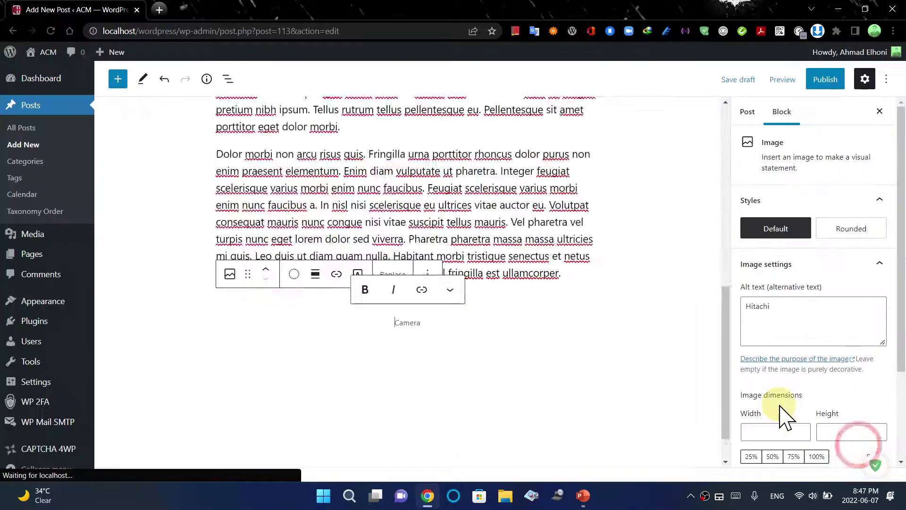
pyautogui.moveTo(725, 349); pyautogui.dragTo(678, 267)
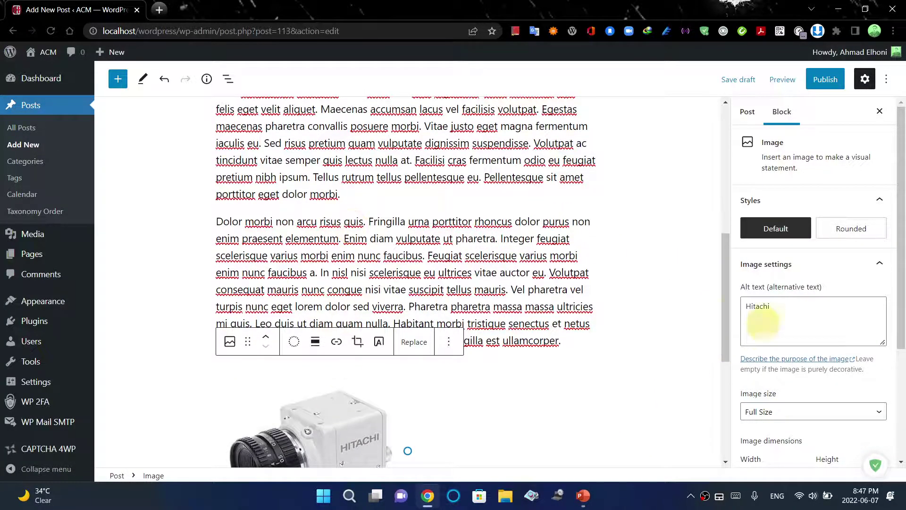
pyautogui.moveTo(729, 324); pyautogui.dragTo(725, 336)
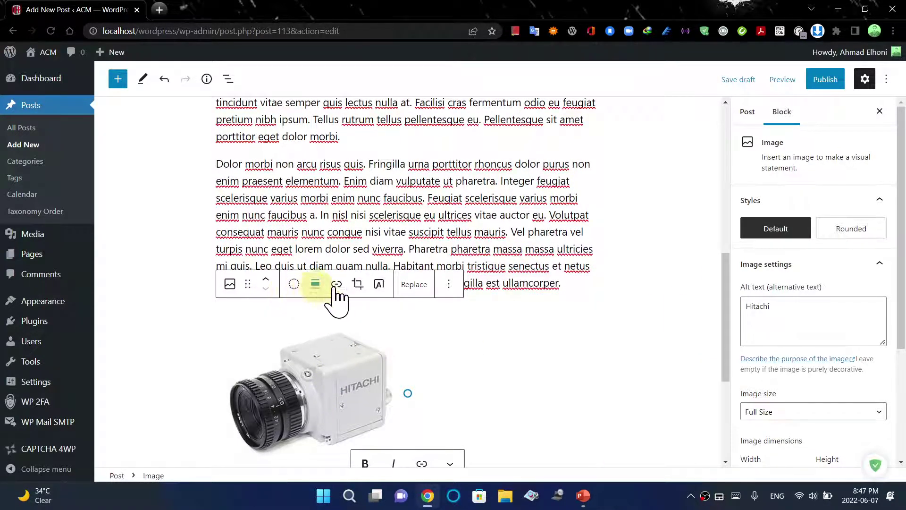
# Centre-align the captioned camera image, then deselect it
pyautogui.click(231, 284)
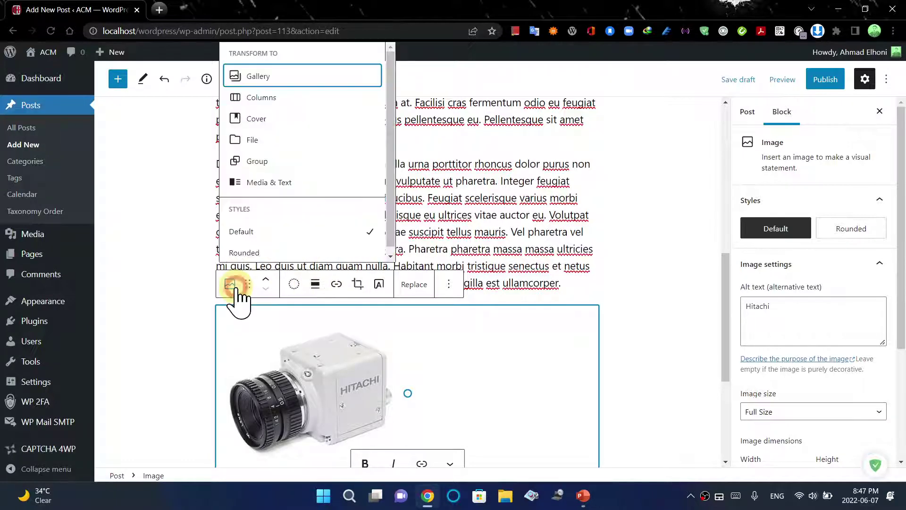
pyautogui.click(644, 266)
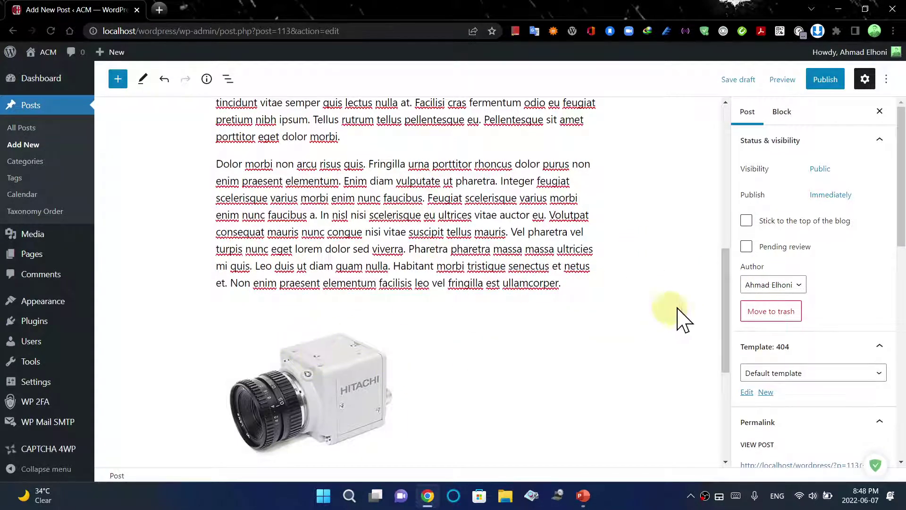
pyautogui.scroll(-1, 730, 311)
pyautogui.click(349, 298)
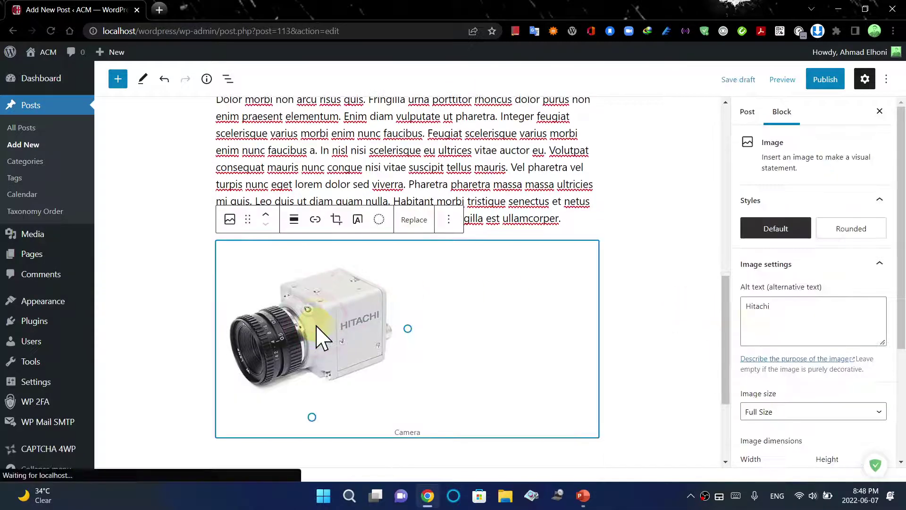
pyautogui.click(295, 219)
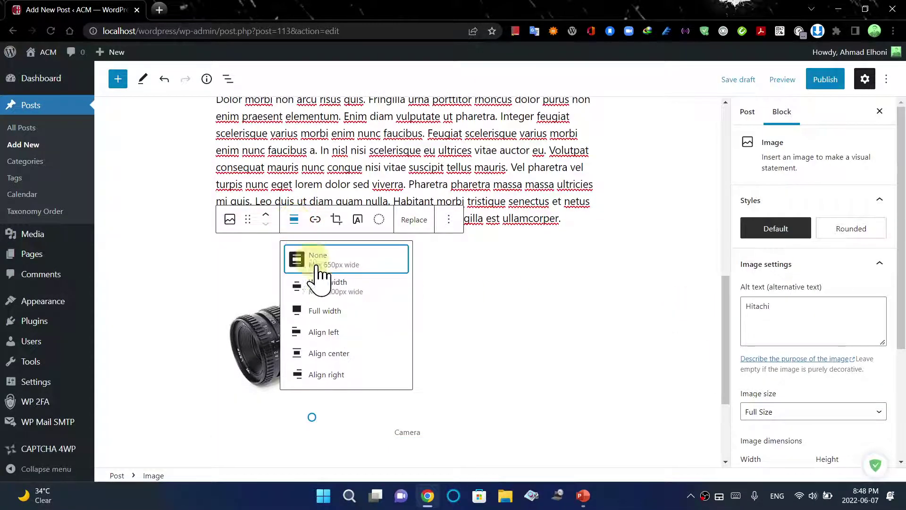
pyautogui.click(345, 355)
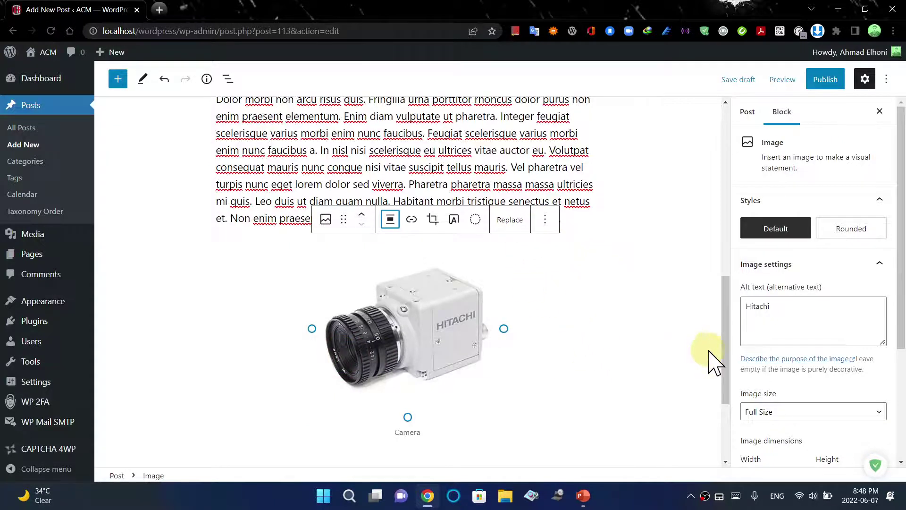
pyautogui.scroll(-1, 724, 391)
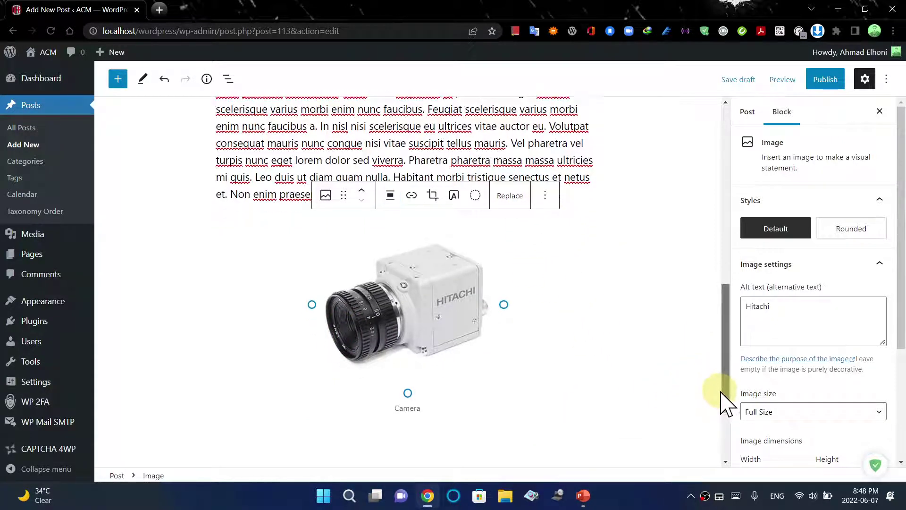
pyautogui.click(457, 398)
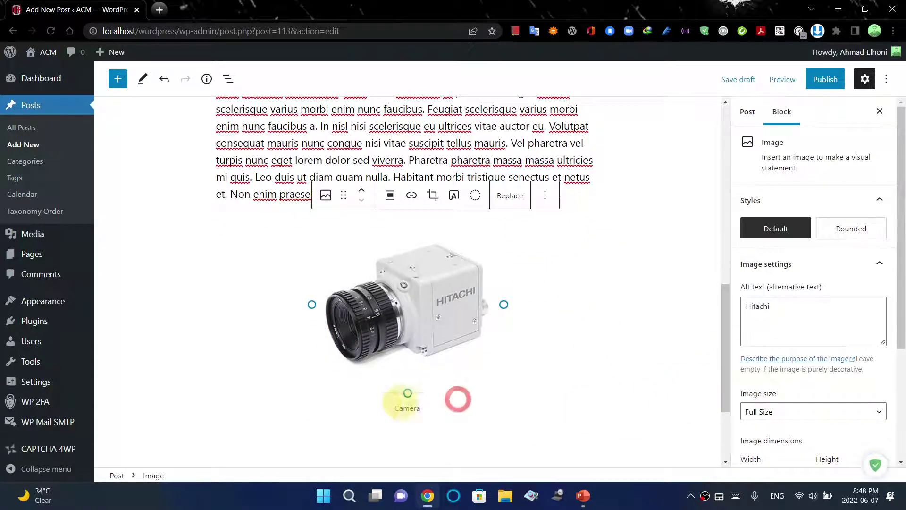
pyautogui.click(616, 459)
# Add the tag 'Hitachi', copied from the post title, and open the pre-publish check
pyautogui.scroll(1, 725, 359)
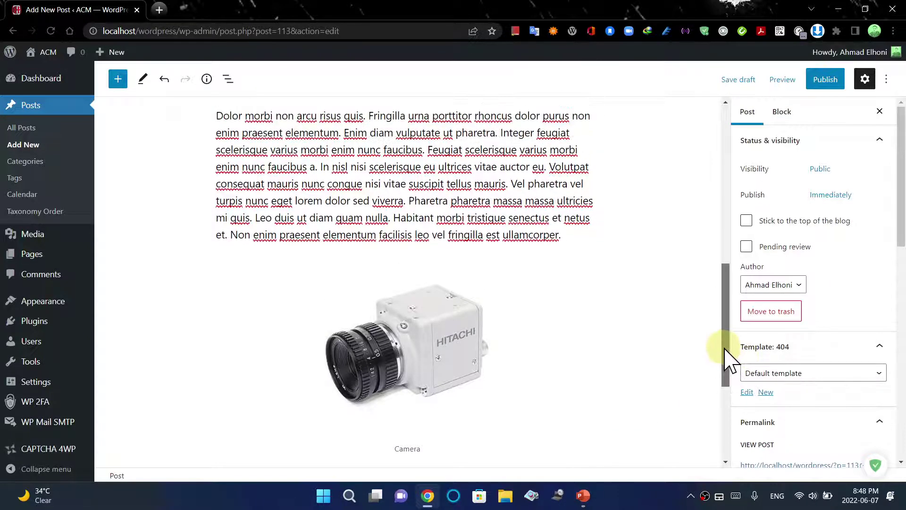
pyautogui.moveTo(725, 358); pyautogui.dragTo(734, 172)
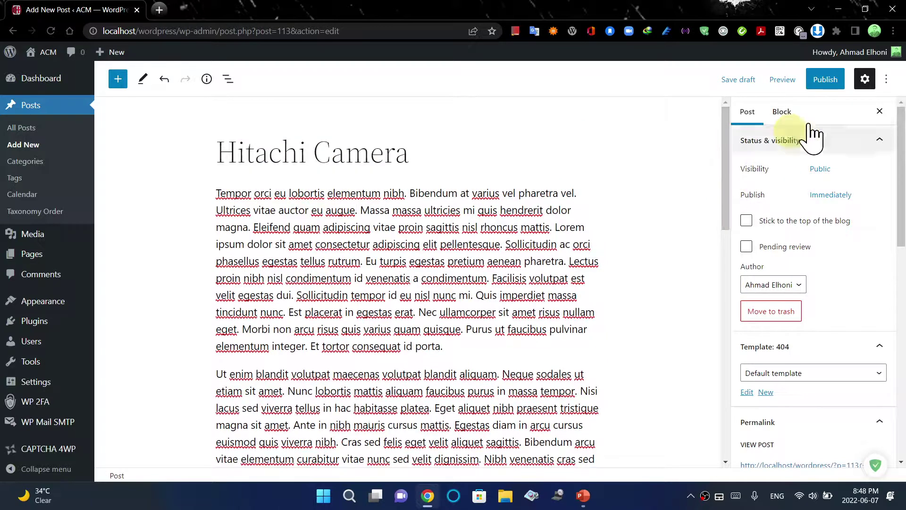
pyautogui.moveTo(900, 233); pyautogui.dragTo(903, 309)
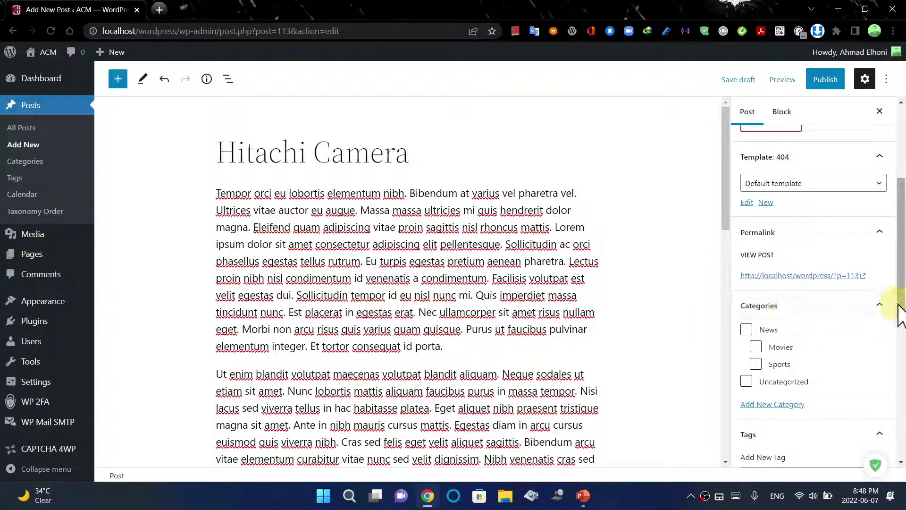
pyautogui.moveTo(903, 311); pyautogui.dragTo(881, 388)
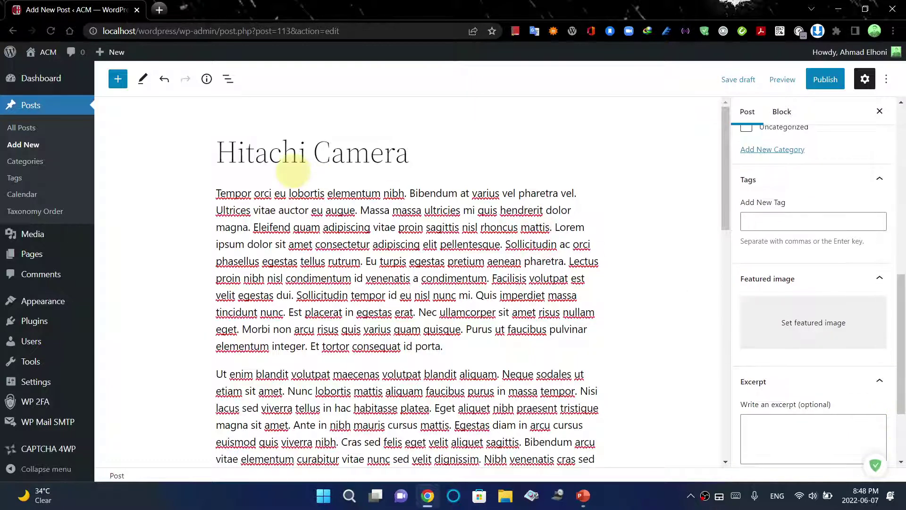
pyautogui.doubleClick(289, 157)
pyautogui.hotkey('ctrl', 'c')
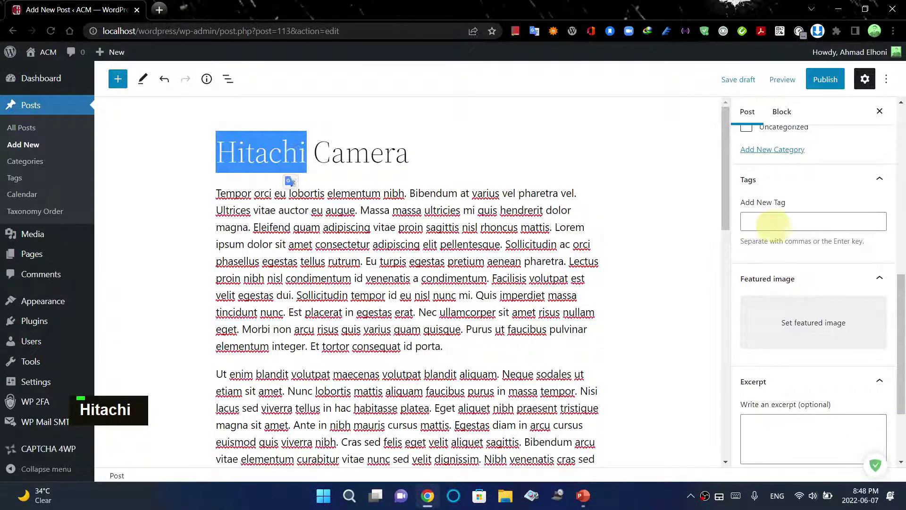
pyautogui.click(776, 221)
pyautogui.hotkey('ctrl', 'v')
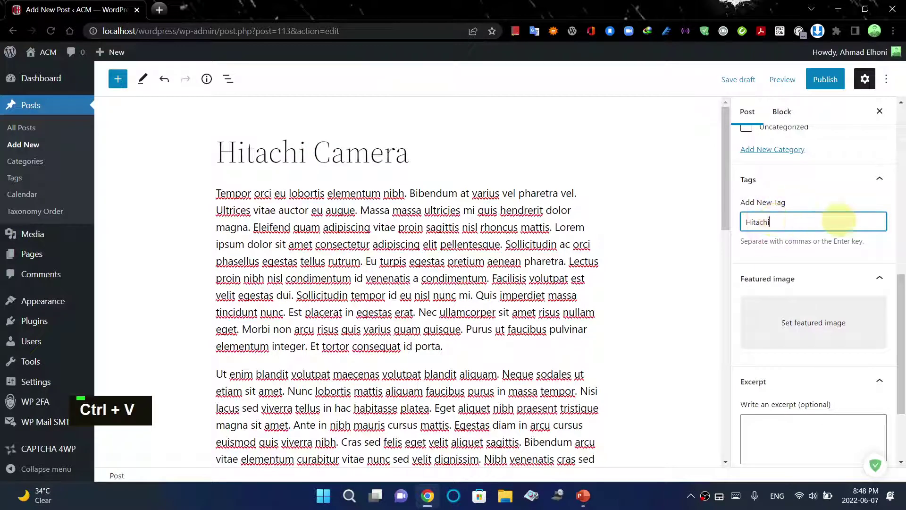
pyautogui.press('BackSpace')
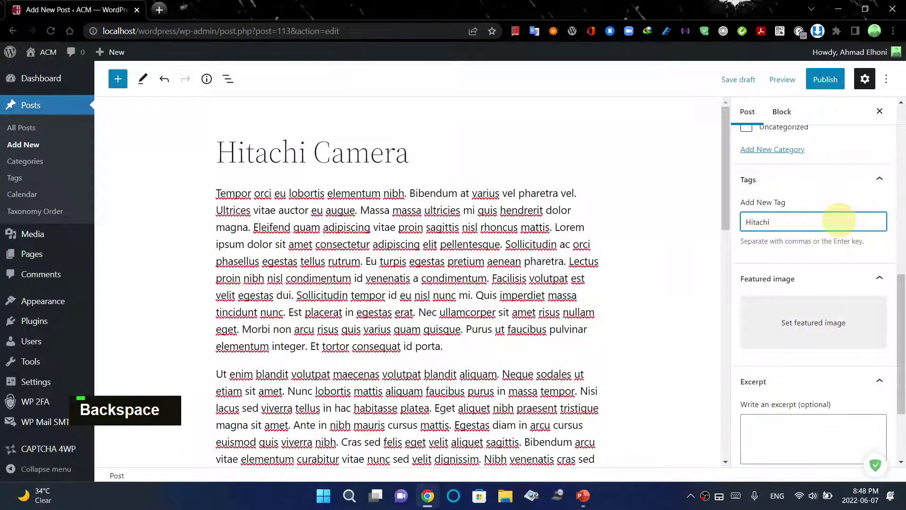
pyautogui.press(',')
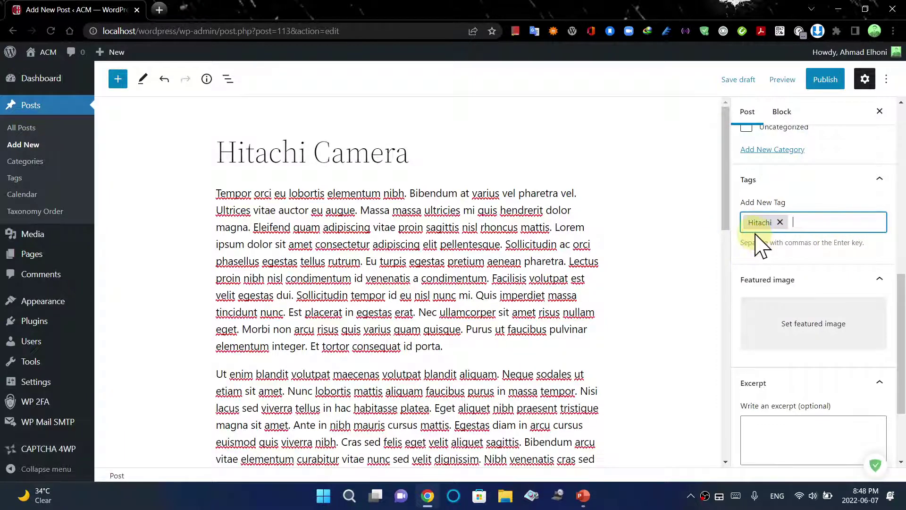
pyautogui.click(824, 80)
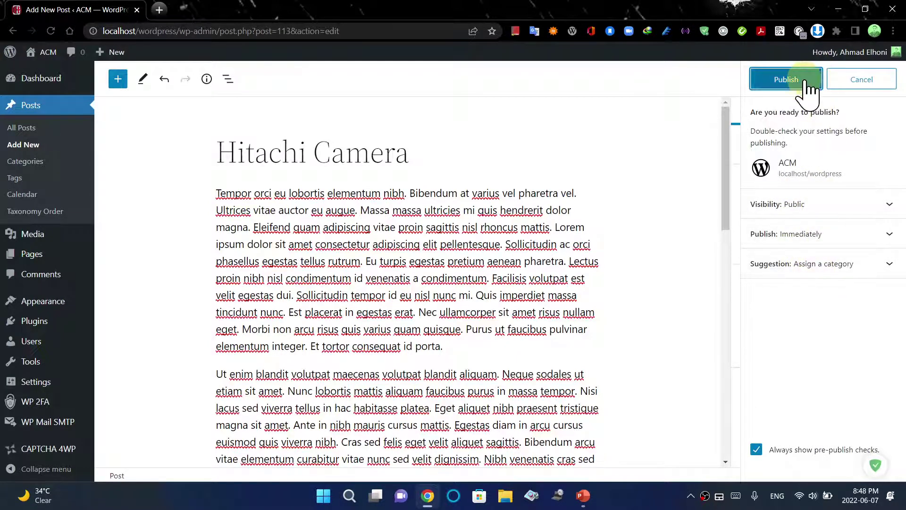
# Cancel publishing, preview the post in a new tab, and return to the editor
pyautogui.click(857, 80)
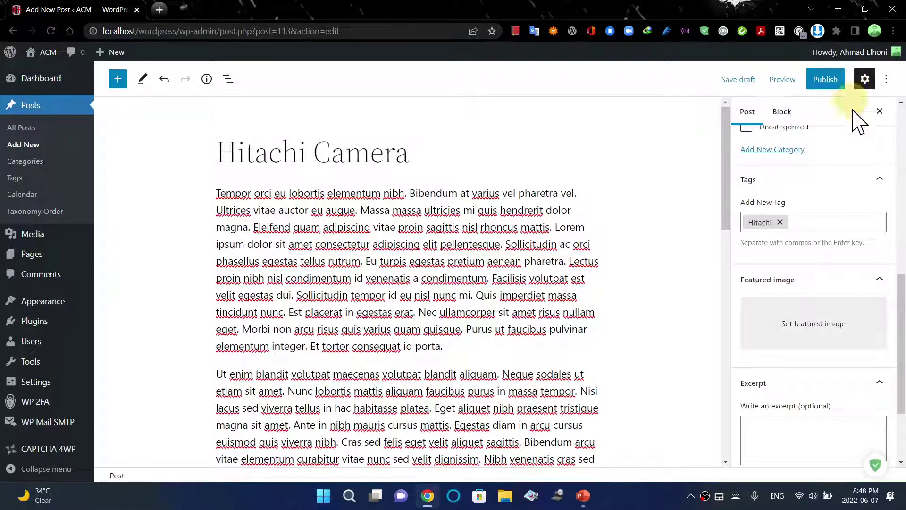
pyautogui.click(791, 86)
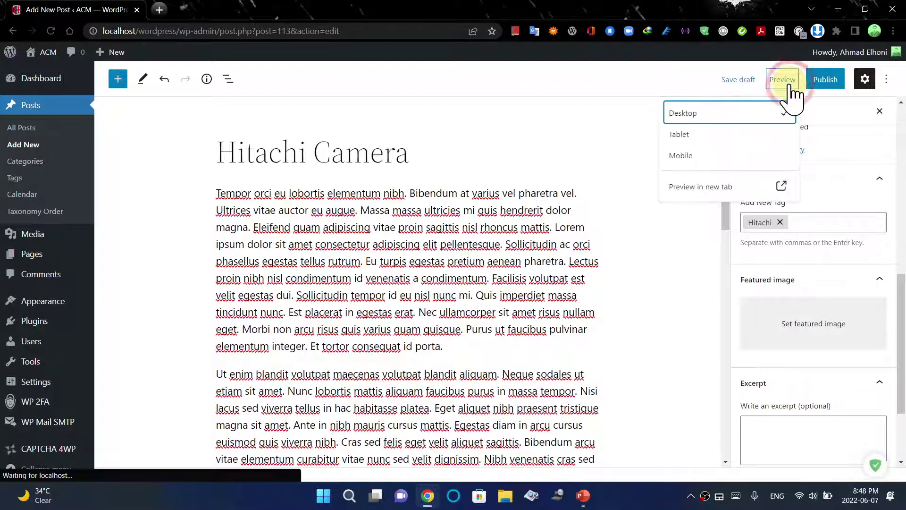
pyautogui.click(786, 191)
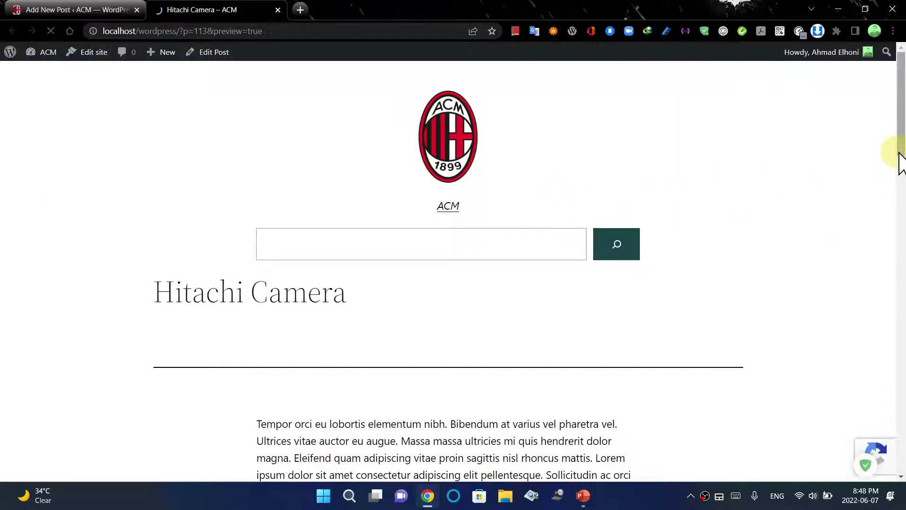
pyautogui.moveTo(902, 152); pyautogui.dragTo(903, 61)
pyautogui.click(75, 10)
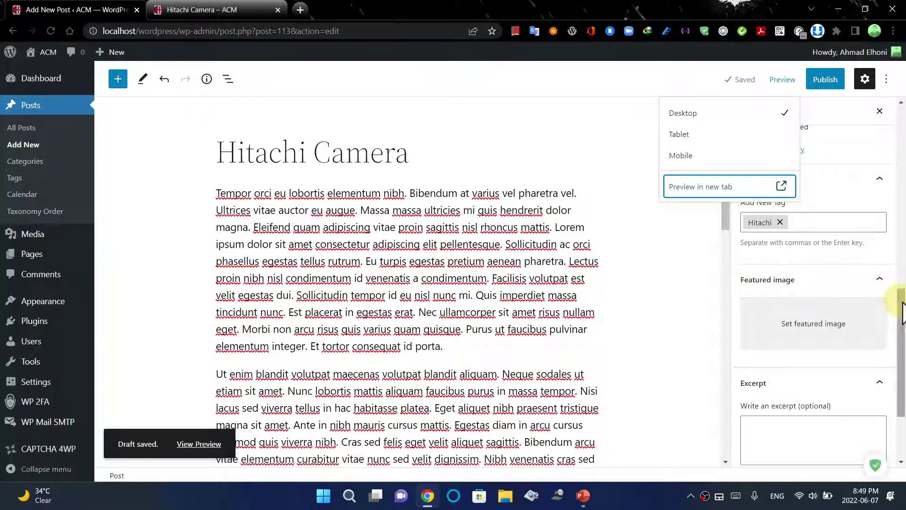
pyautogui.moveTo(902, 307); pyautogui.dragTo(799, 81)
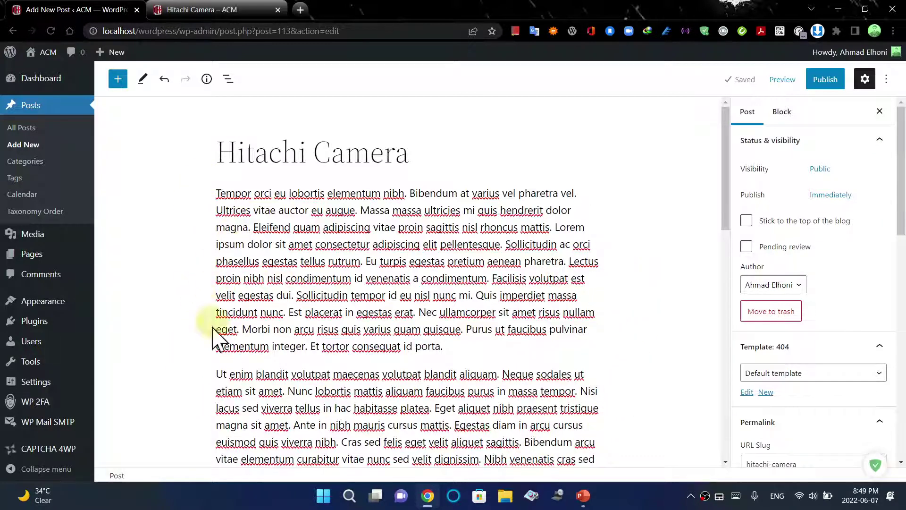
# Drag a Read More block, found by searching 'rea', below the second paragraph
pyautogui.scroll(-1, 661, 236)
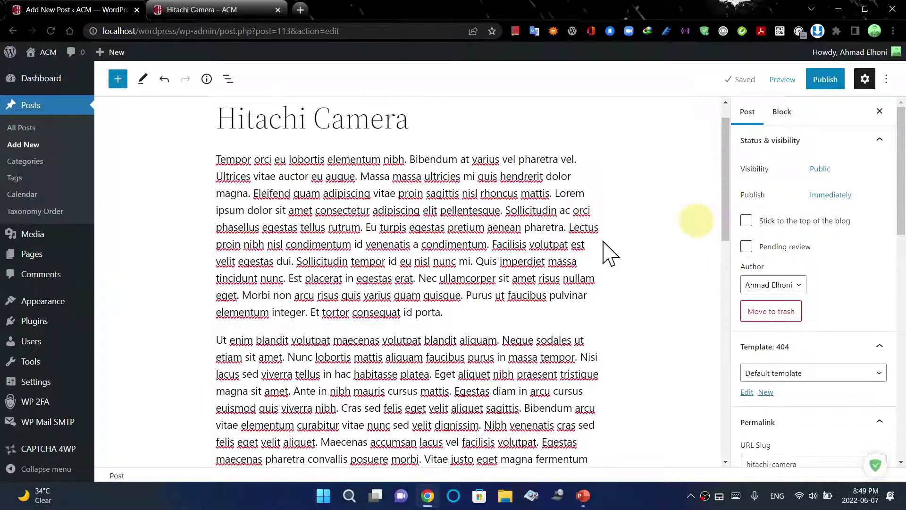
pyautogui.click(394, 339)
pyautogui.scroll(-5, 387, 331)
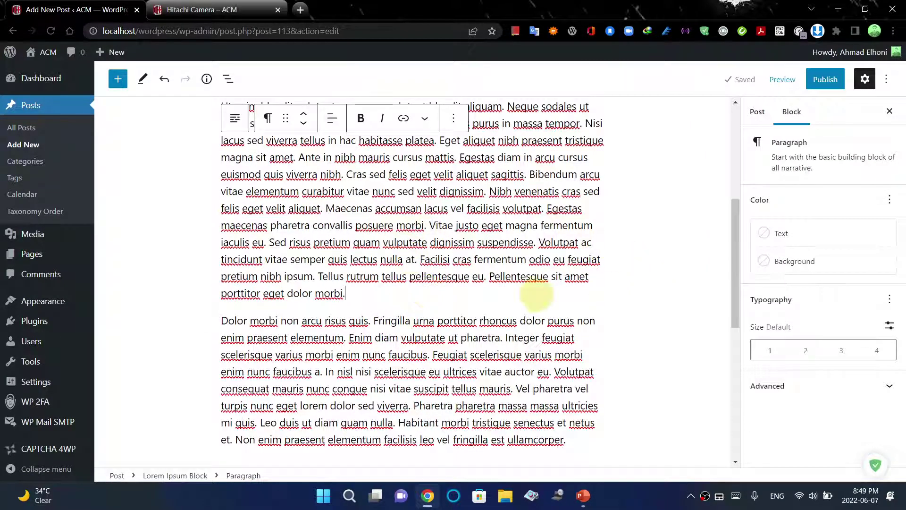
pyautogui.click(118, 79)
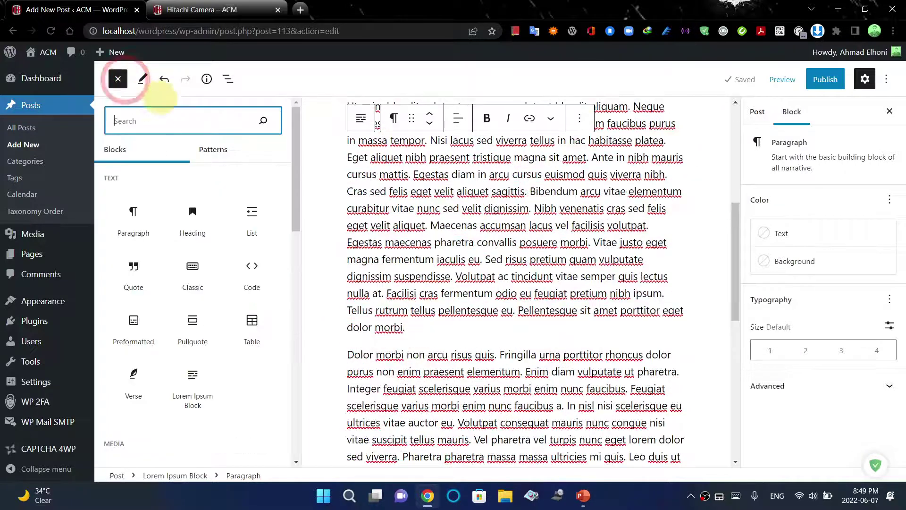
pyautogui.write('rea')
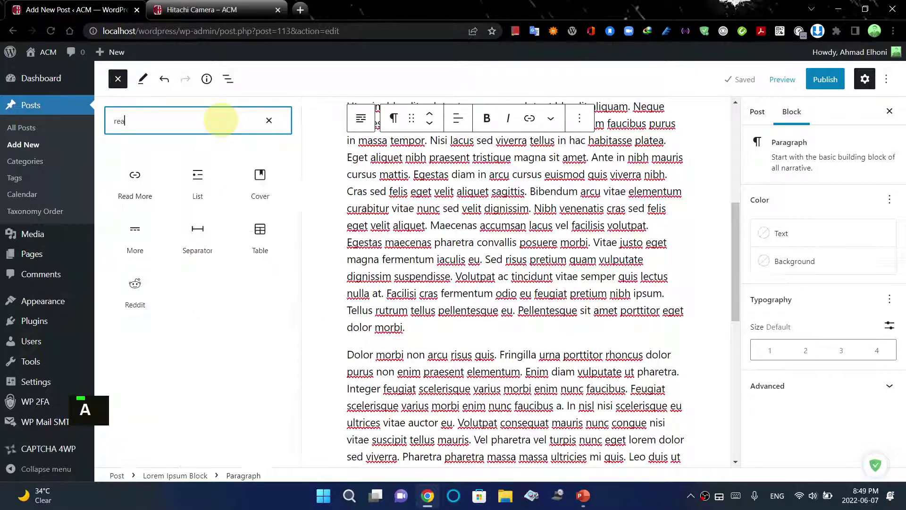
pyautogui.moveTo(135, 175); pyautogui.dragTo(657, 329)
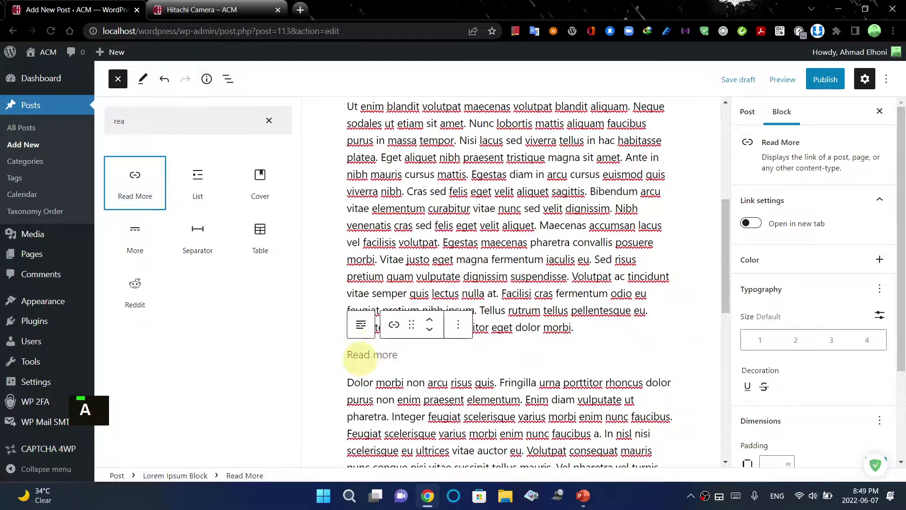
pyautogui.click(782, 80)
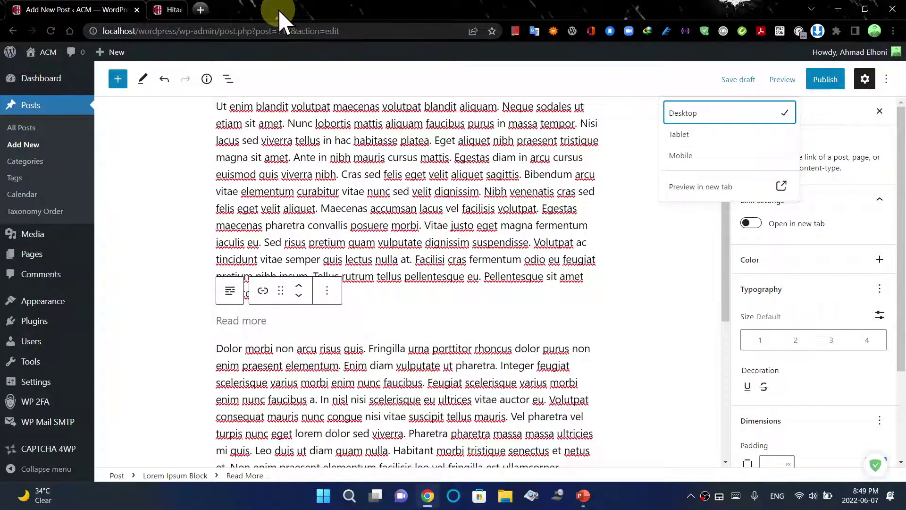
# Preview the post in a new tab and follow its Read more link to the post page
pyautogui.click(780, 188)
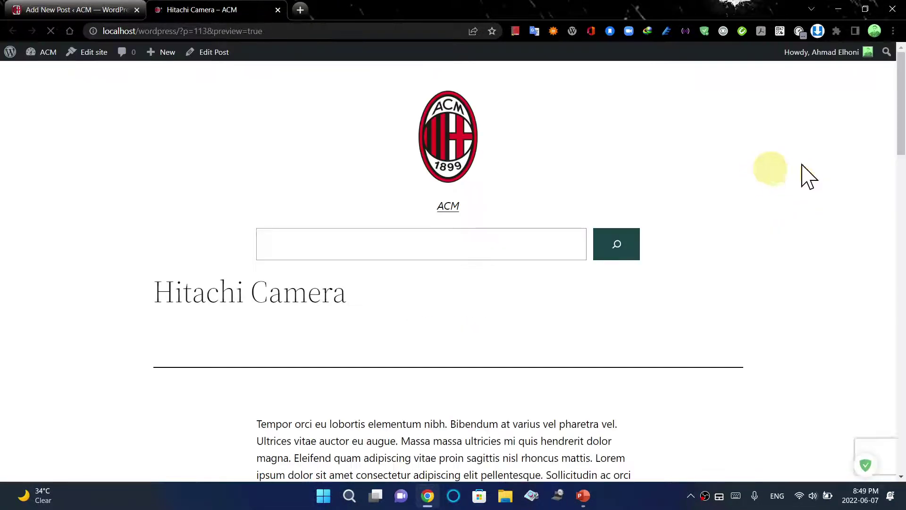
pyautogui.moveTo(903, 139); pyautogui.dragTo(899, 198)
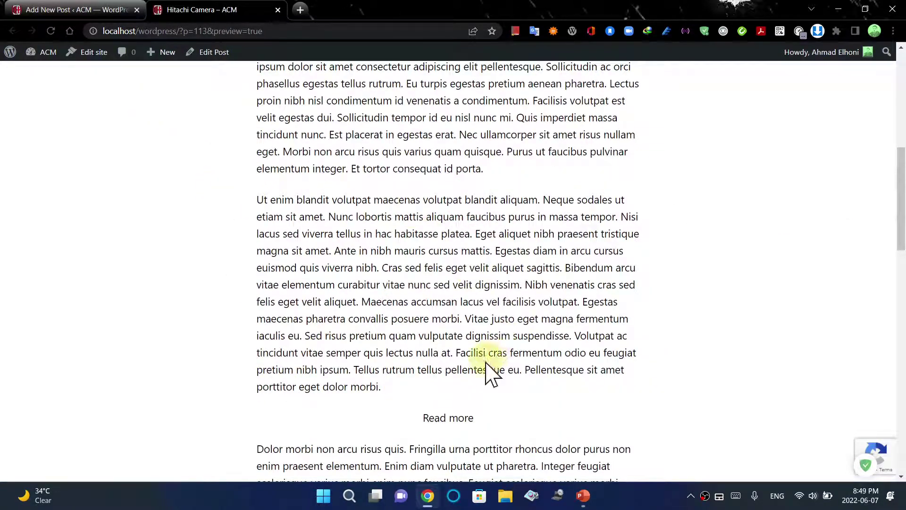
pyautogui.scroll(-4, 893, 250)
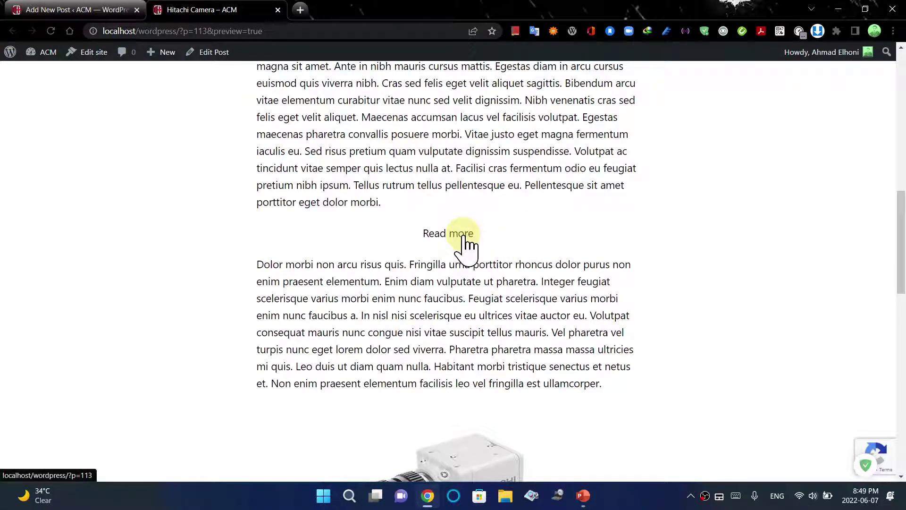
pyautogui.click(465, 244)
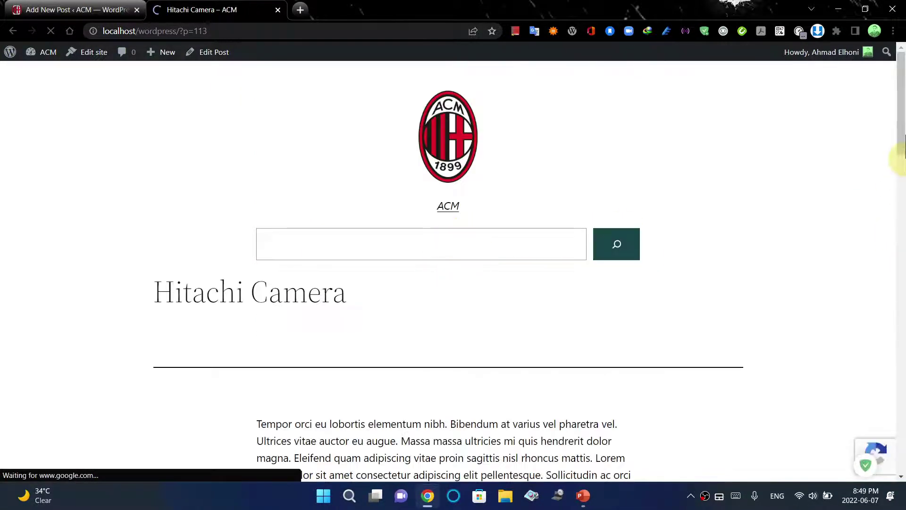
pyautogui.moveTo(904, 151); pyautogui.dragTo(904, 295)
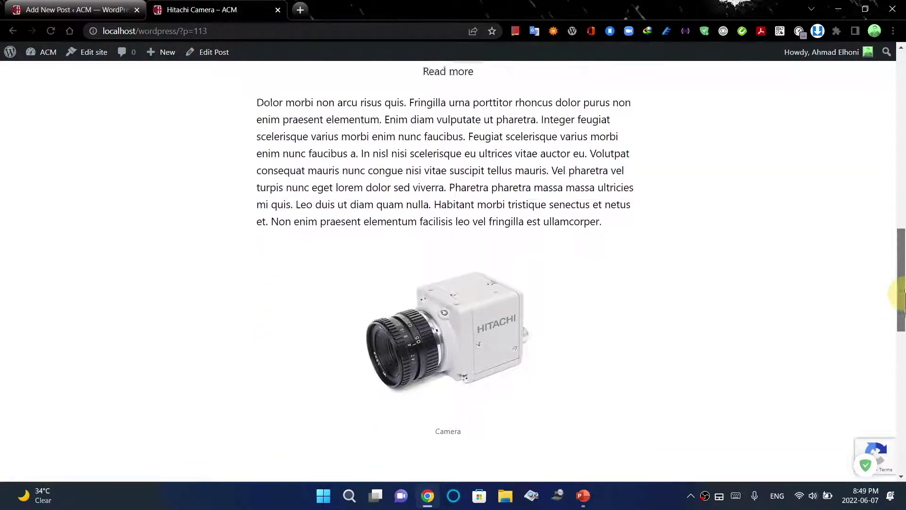
pyautogui.scroll(1, 431, 178)
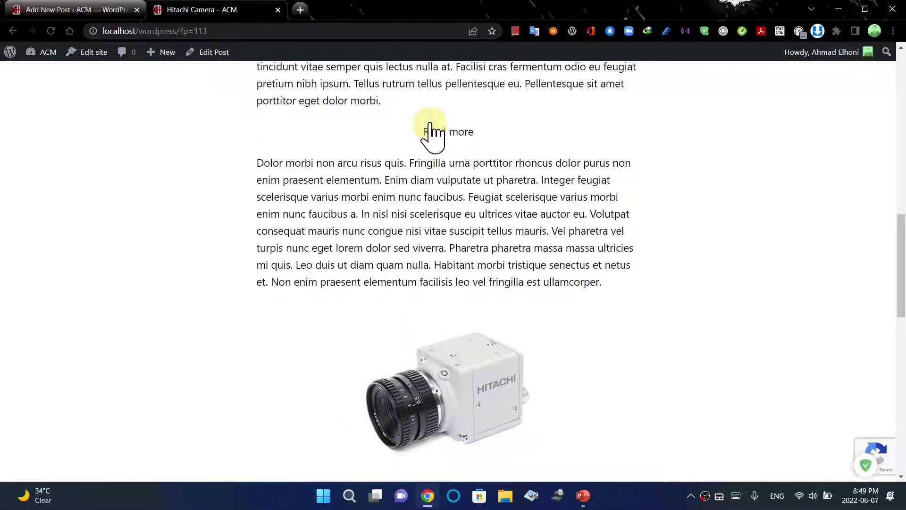
# Back in the editor, delete the previously placed Read More block
pyautogui.moveTo(900, 242); pyautogui.dragTo(900, 158)
pyautogui.click(277, 10)
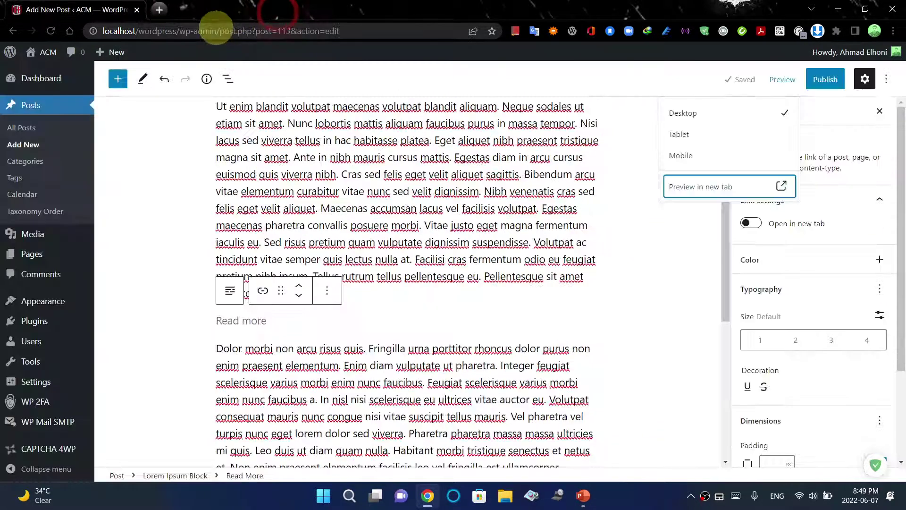
pyautogui.click(328, 291)
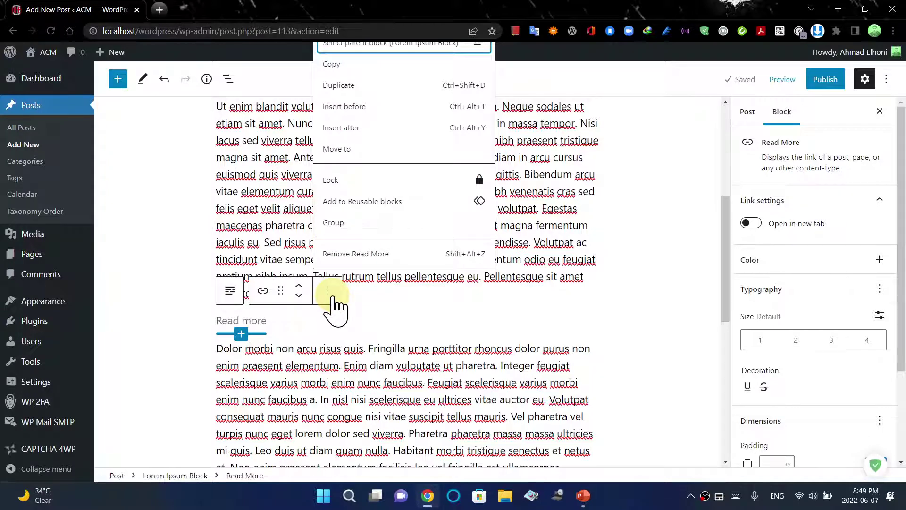
pyautogui.click(387, 316)
pyautogui.click(249, 326)
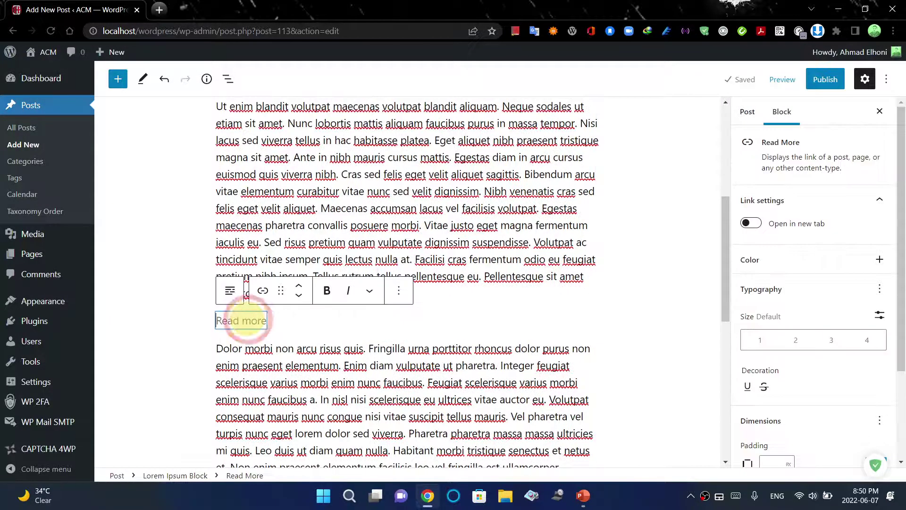
pyautogui.click(400, 292)
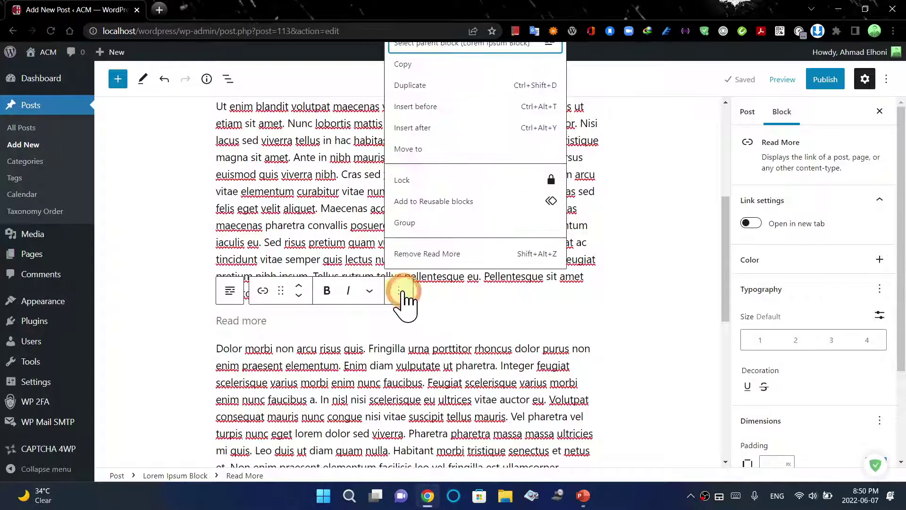
pyautogui.click(421, 256)
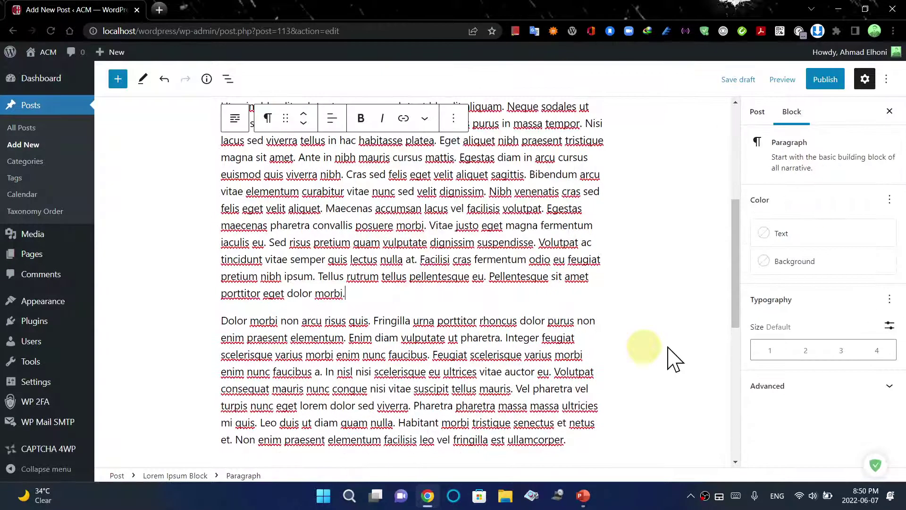
# Turn a new empty paragraph into a Read More break via '/' and publish the post
pyautogui.click(832, 89)
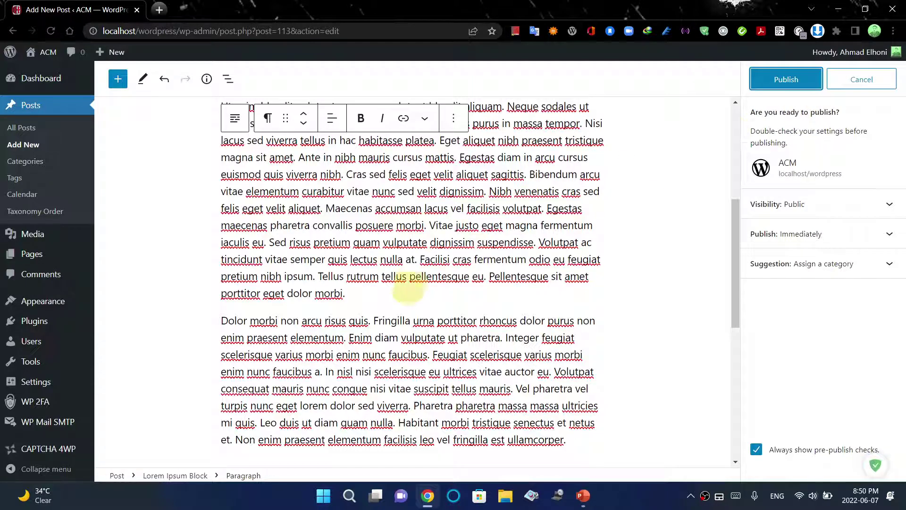
pyautogui.press('Return')
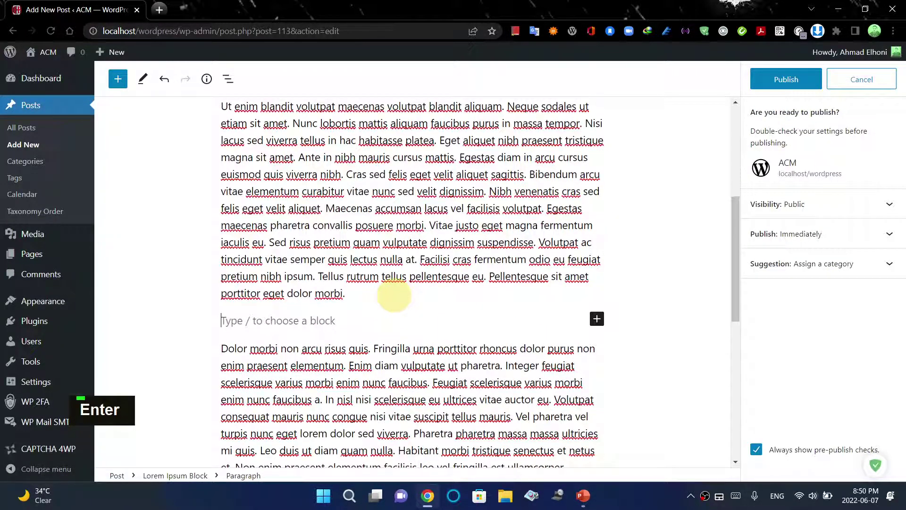
pyautogui.press('BackSpace')
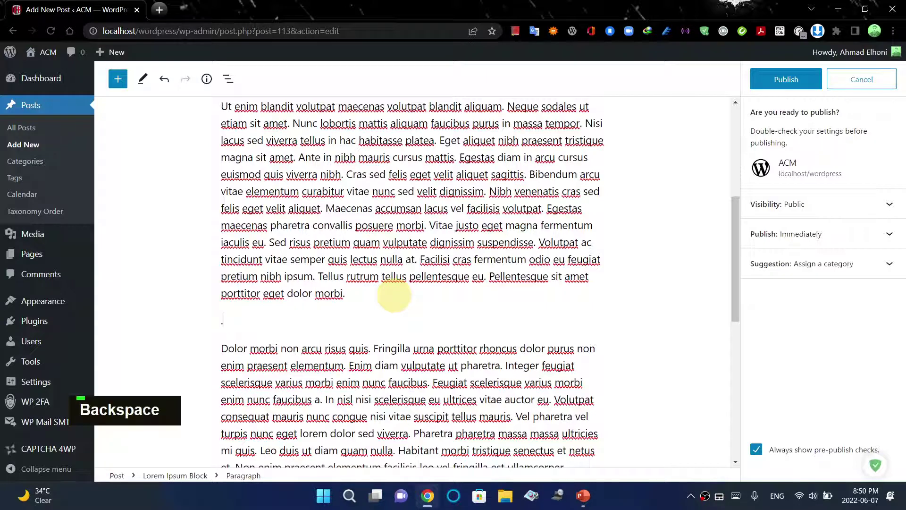
pyautogui.write('/')
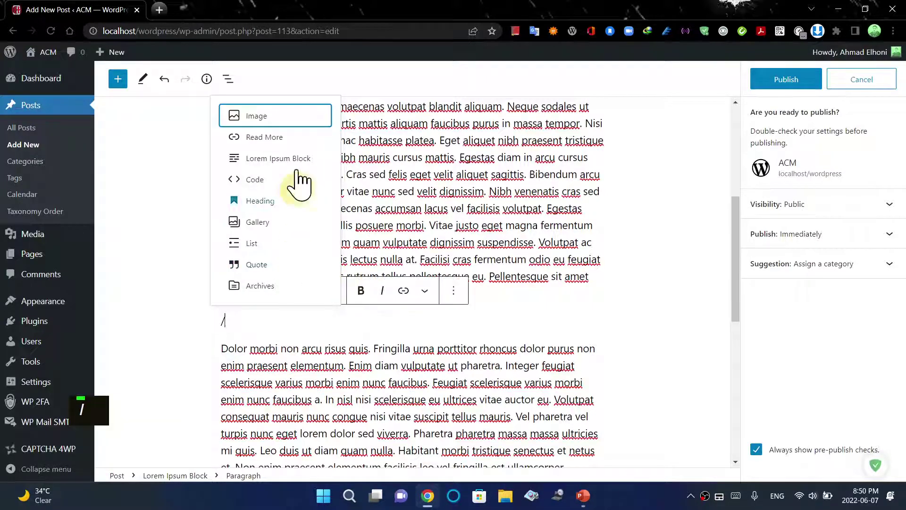
pyautogui.click(289, 140)
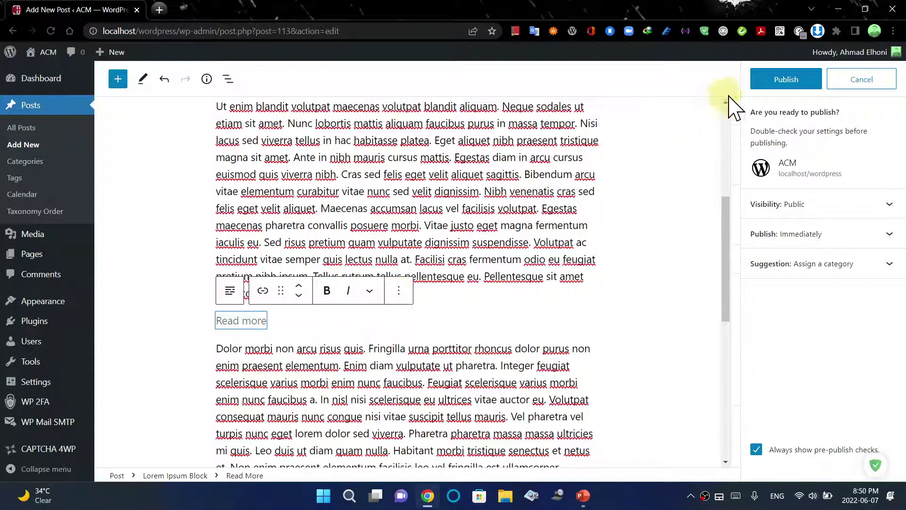
pyautogui.click(765, 85)
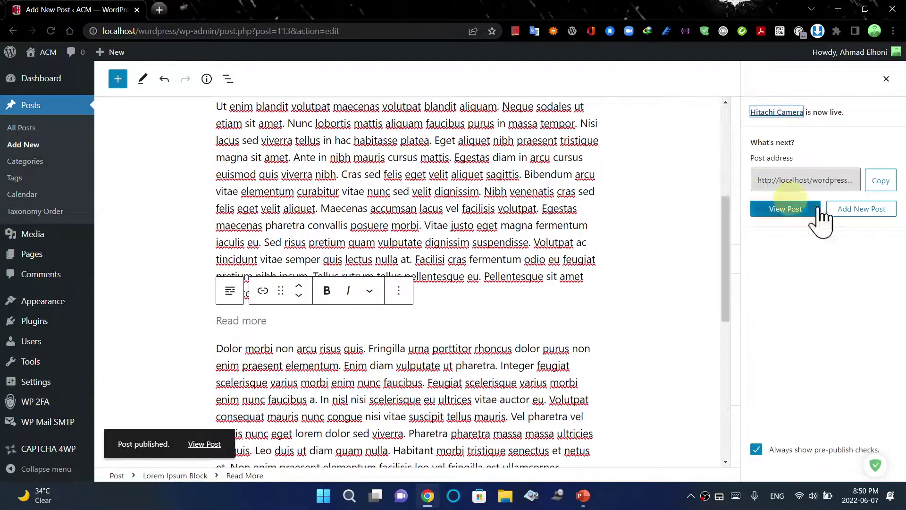
# View the live Hitachi Camera post, scroll through it, then return to the Dashboard via ACM
pyautogui.click(793, 216)
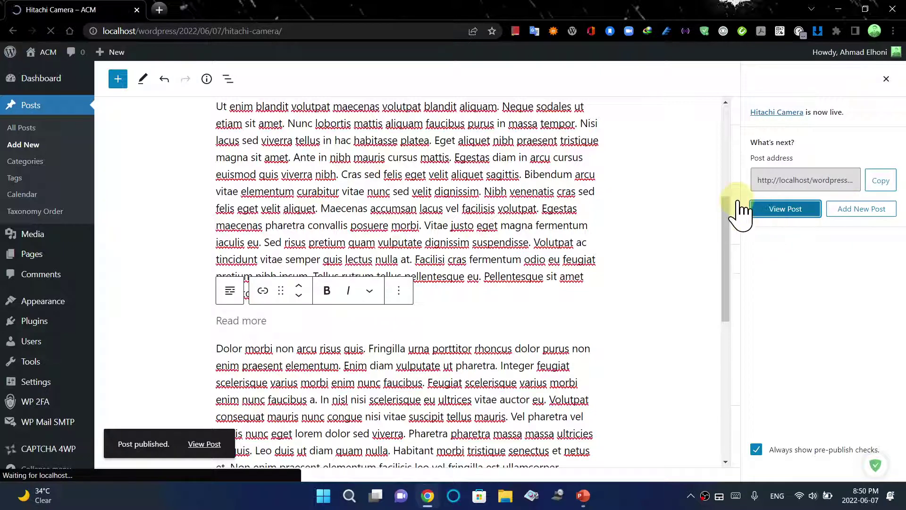
pyautogui.moveTo(900, 118); pyautogui.dragTo(537, 249)
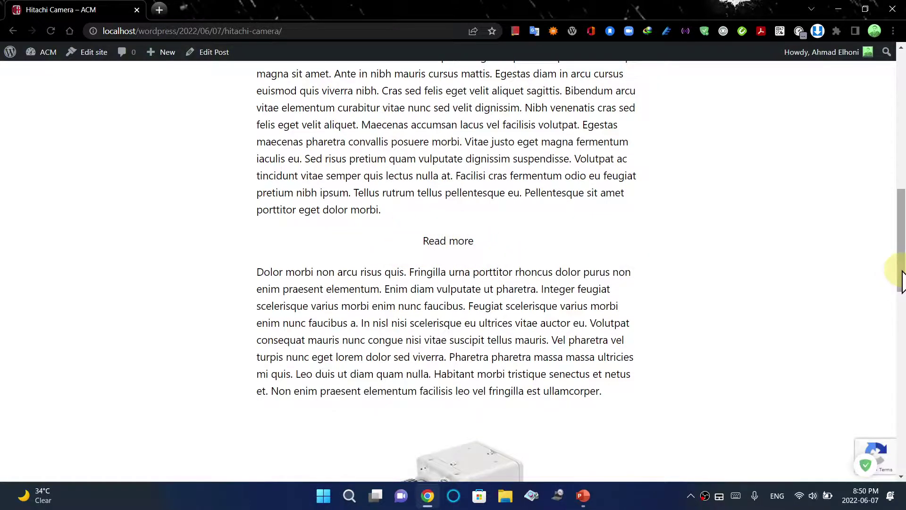
pyautogui.moveTo(903, 280); pyautogui.dragTo(901, 115)
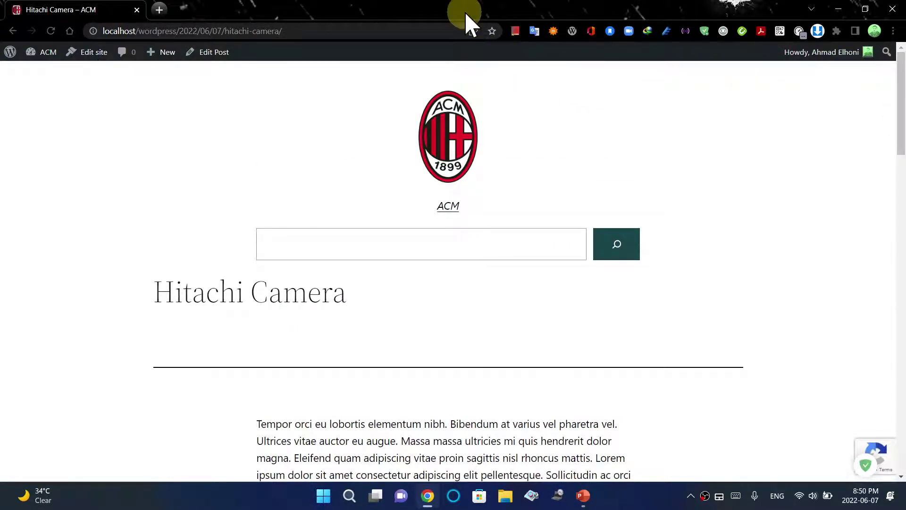
pyautogui.moveTo(44, 56)
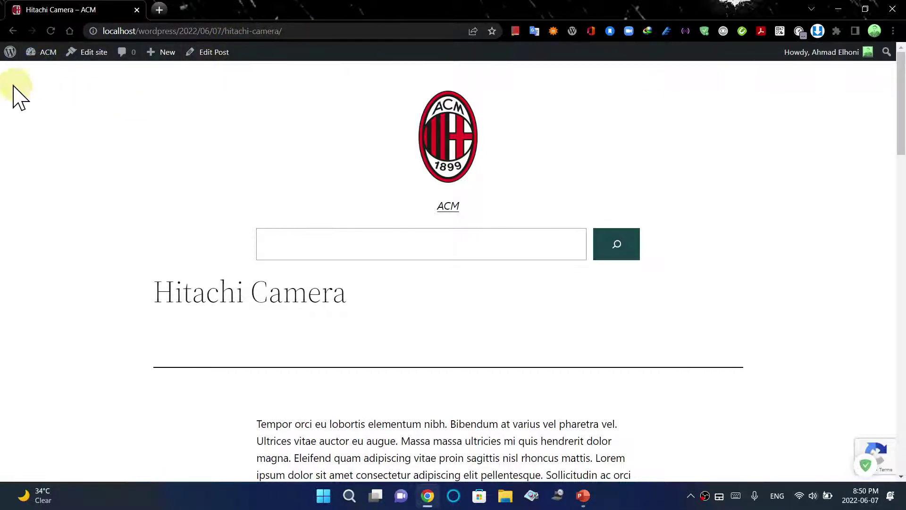
pyautogui.click(46, 54)
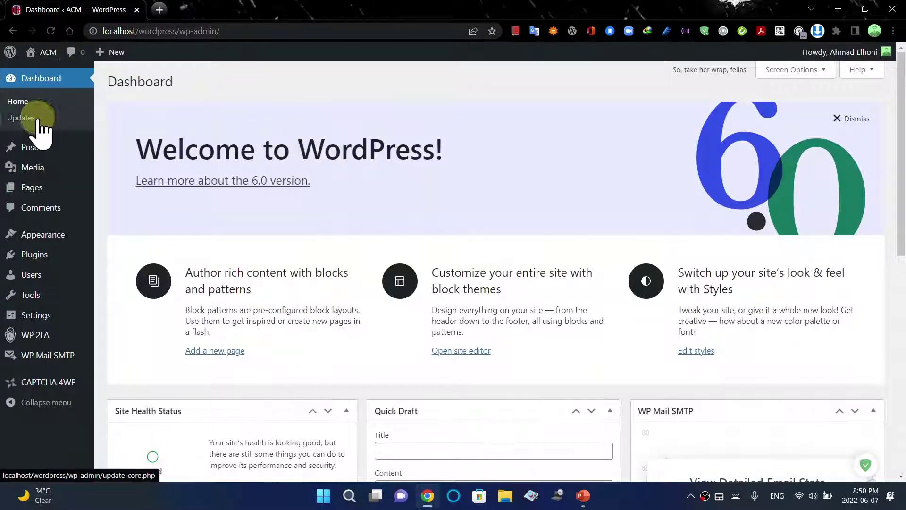
pyautogui.click(44, 52)
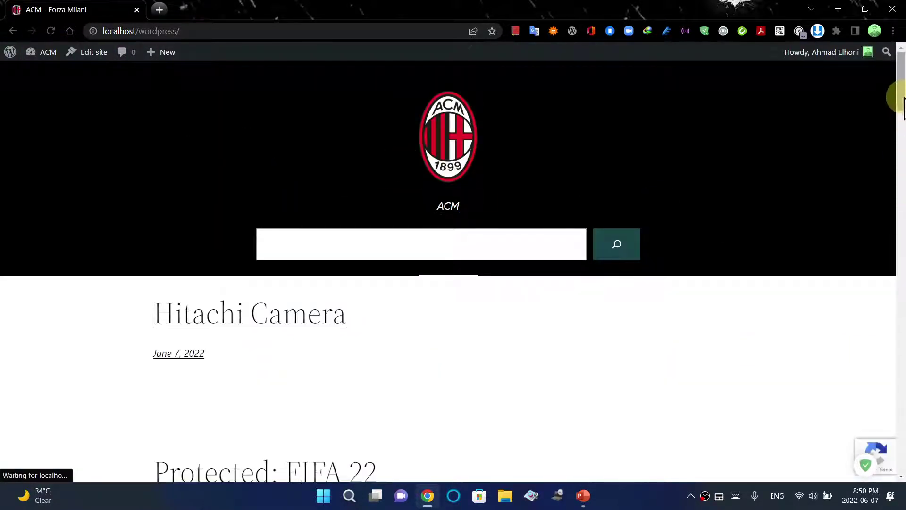
pyautogui.moveTo(905, 109)
pyautogui.mouseDown()
pyautogui.moveTo(896, 121)
pyautogui.moveTo(890, 109)
pyautogui.mouseUp()
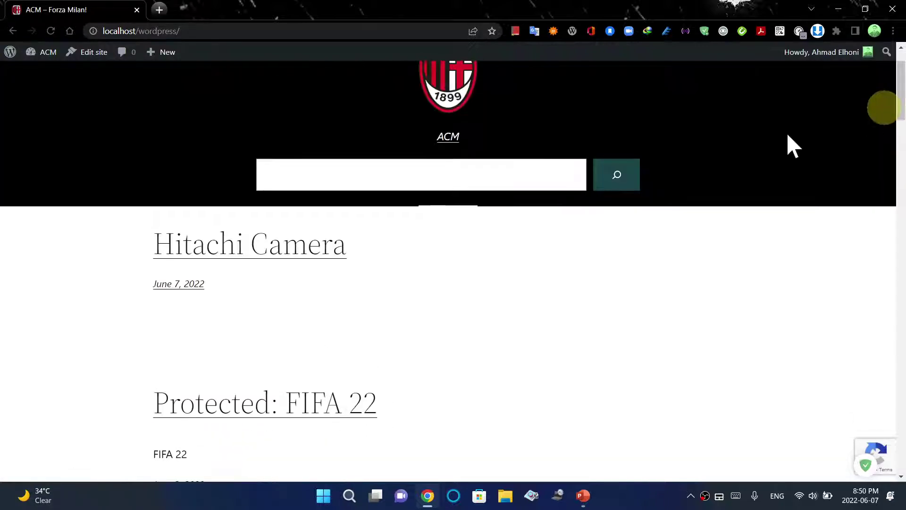
pyautogui.click(285, 259)
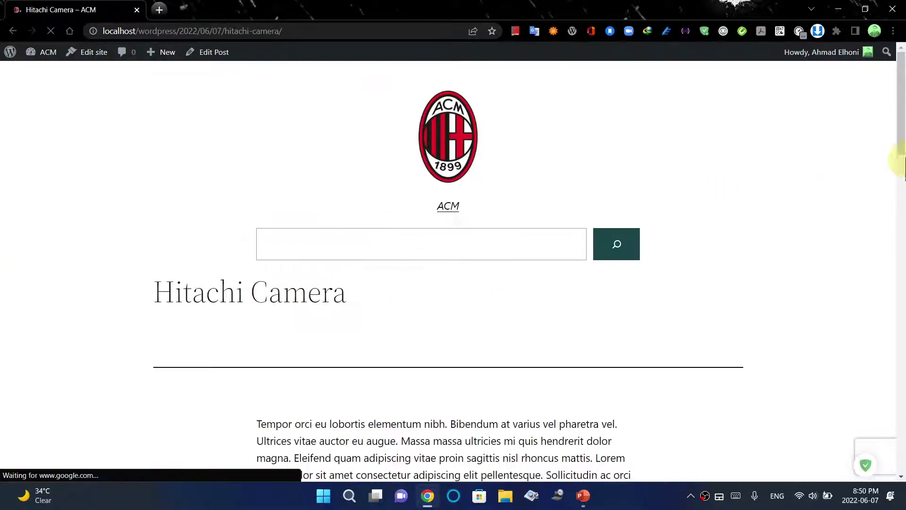
pyautogui.moveTo(902, 136); pyautogui.dragTo(898, 215)
pyautogui.scroll(-2, 481, 279)
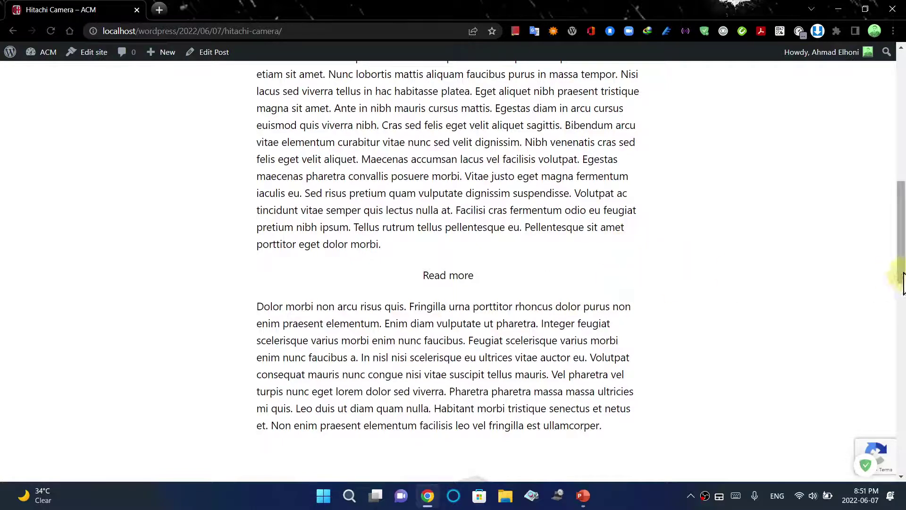
pyautogui.moveTo(901, 272); pyautogui.dragTo(903, 114)
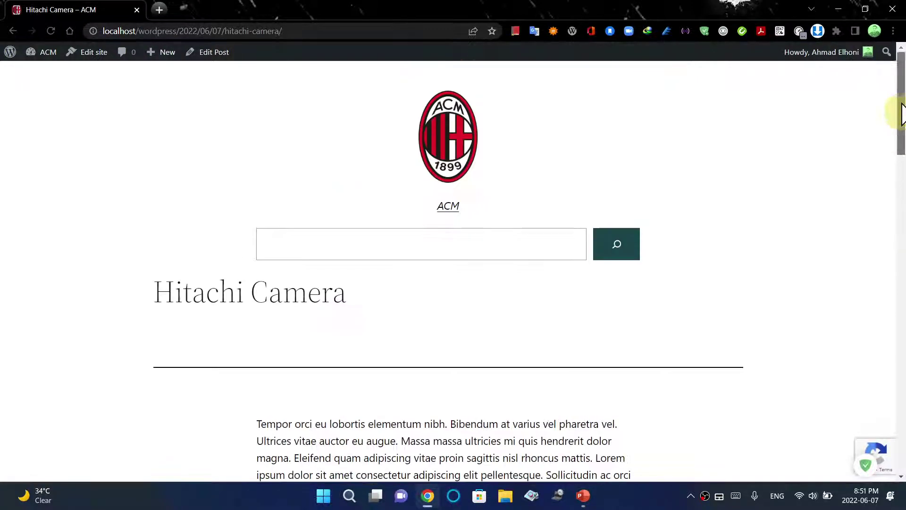
pyautogui.scroll(-7, 628, 259)
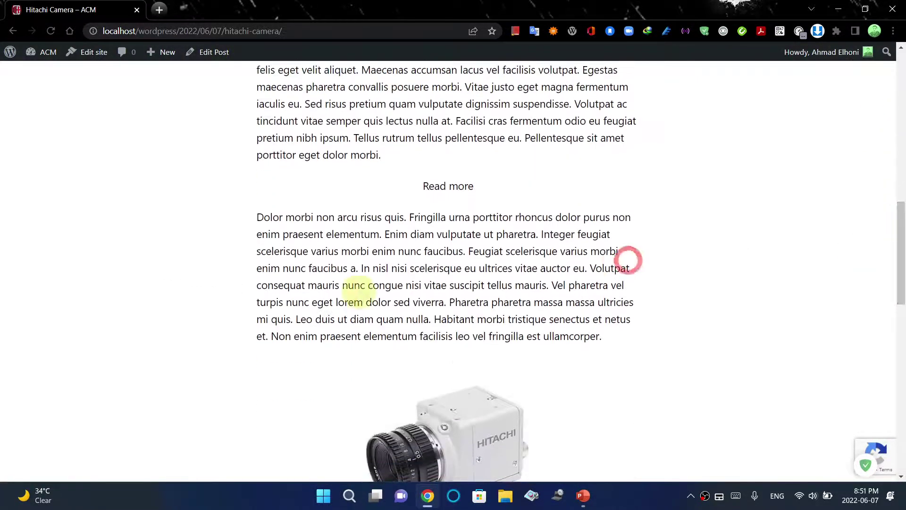
pyautogui.moveTo(902, 255); pyautogui.dragTo(826, 61)
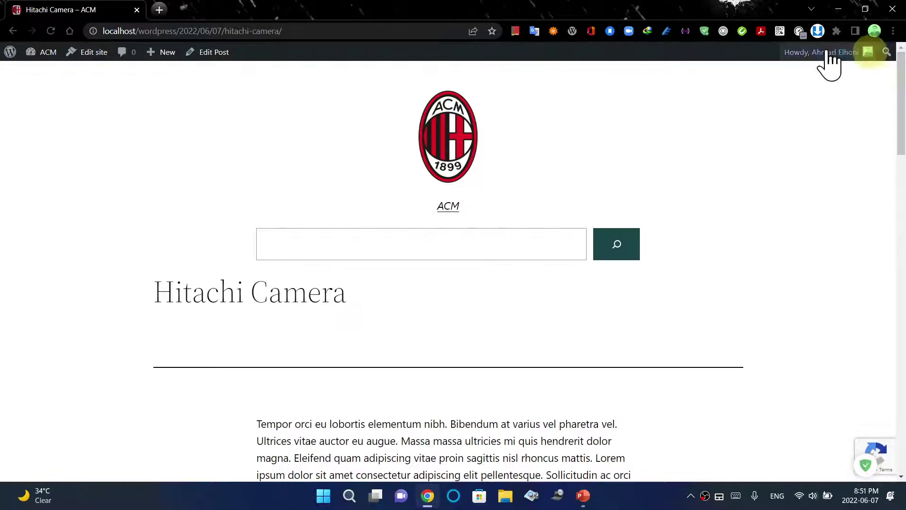
pyautogui.click(47, 72)
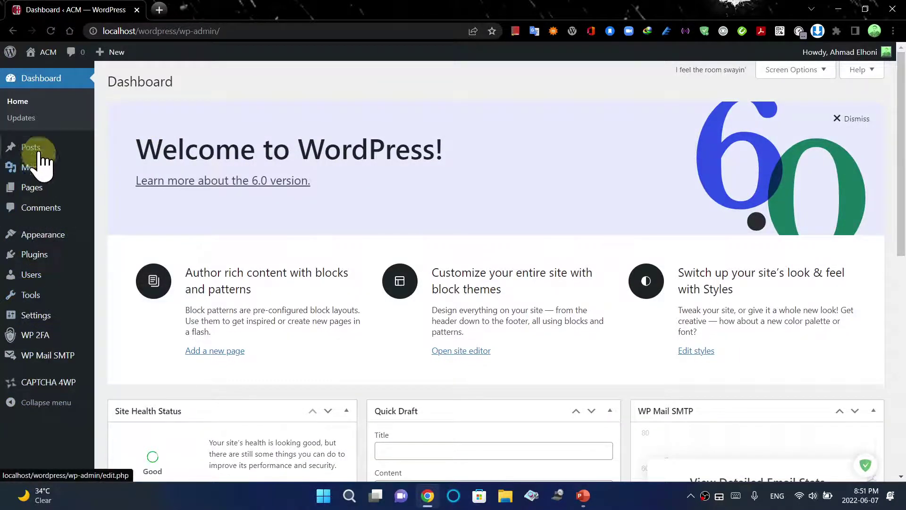
# Permanently delete the camera image from the Media Library, then go to the site front end
pyautogui.moveTo(40, 171)
pyautogui.click(130, 170)
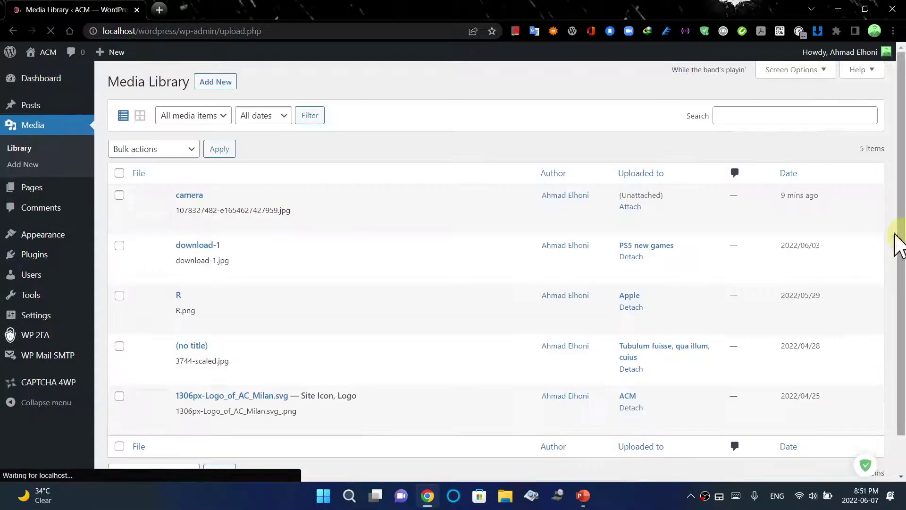
pyautogui.moveTo(258, 231)
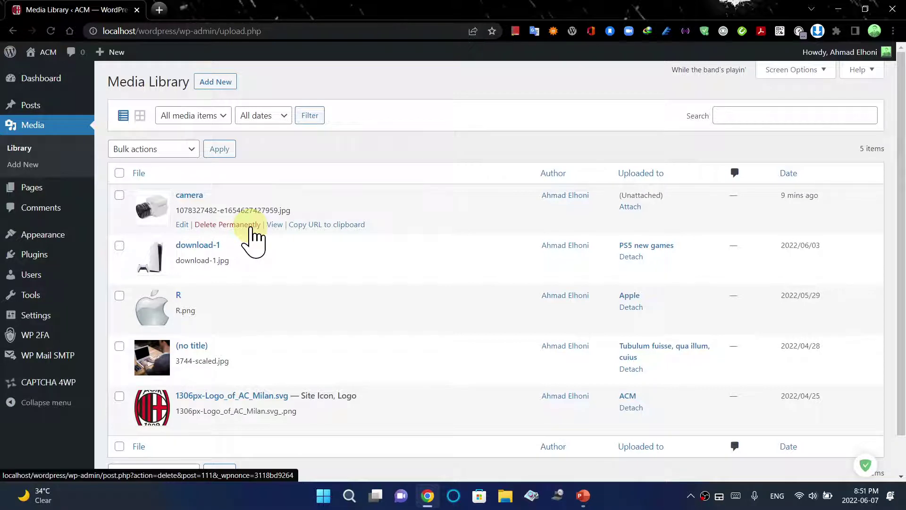
pyautogui.click(189, 195)
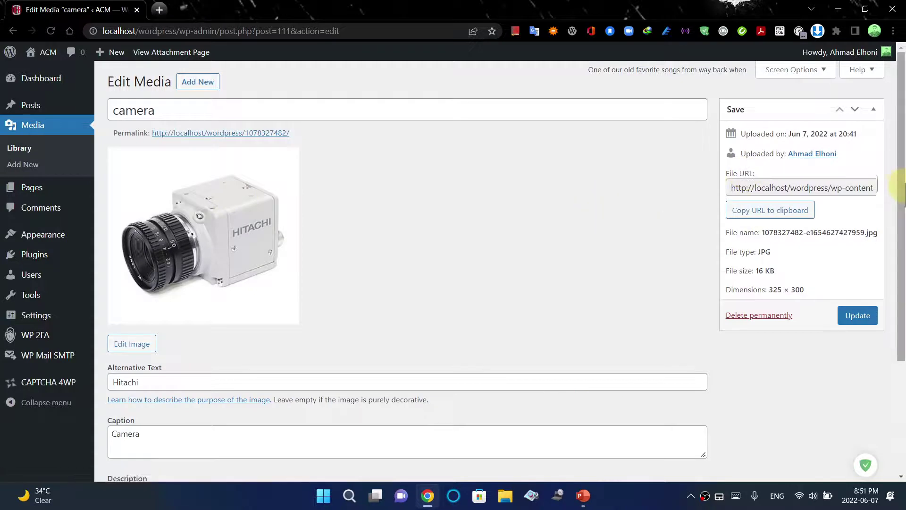
pyautogui.moveTo(903, 177)
pyautogui.mouseDown()
pyautogui.moveTo(902, 284)
pyautogui.moveTo(890, 182)
pyautogui.mouseUp()
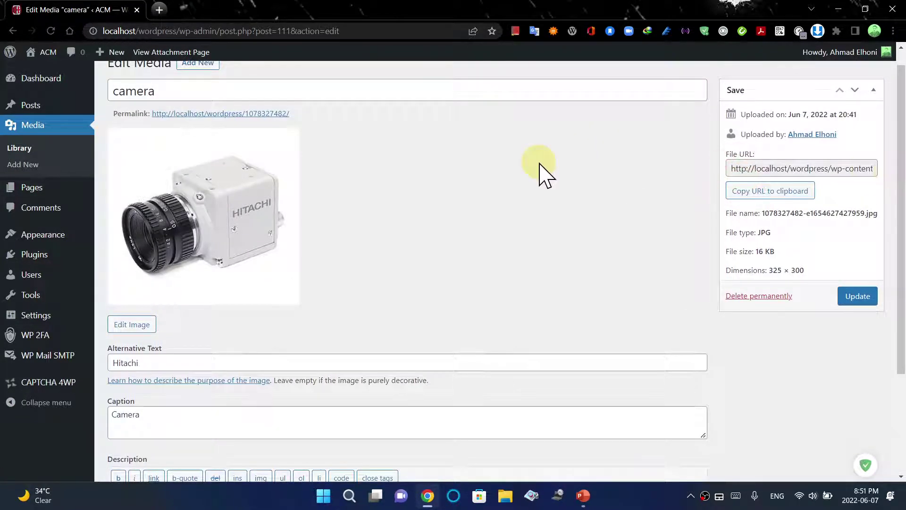
pyautogui.click(774, 296)
pyautogui.click(513, 126)
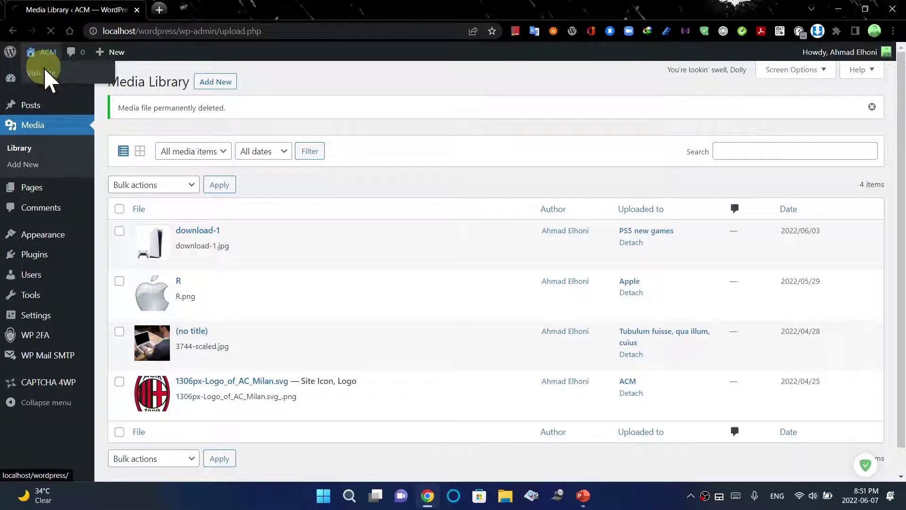
pyautogui.click(46, 71)
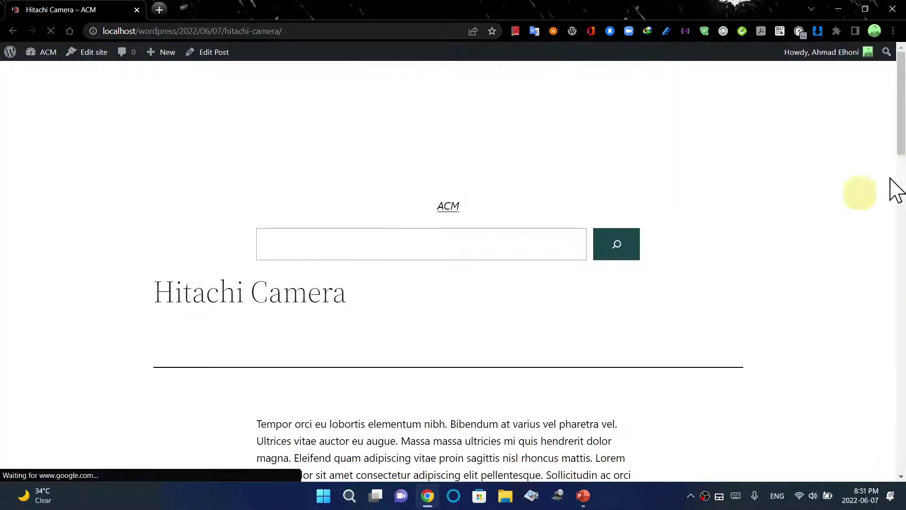
# Reload the Hitachi Camera post, copy its web address, and open a new Incognito window
pyautogui.moveTo(901, 137); pyautogui.dragTo(902, 321)
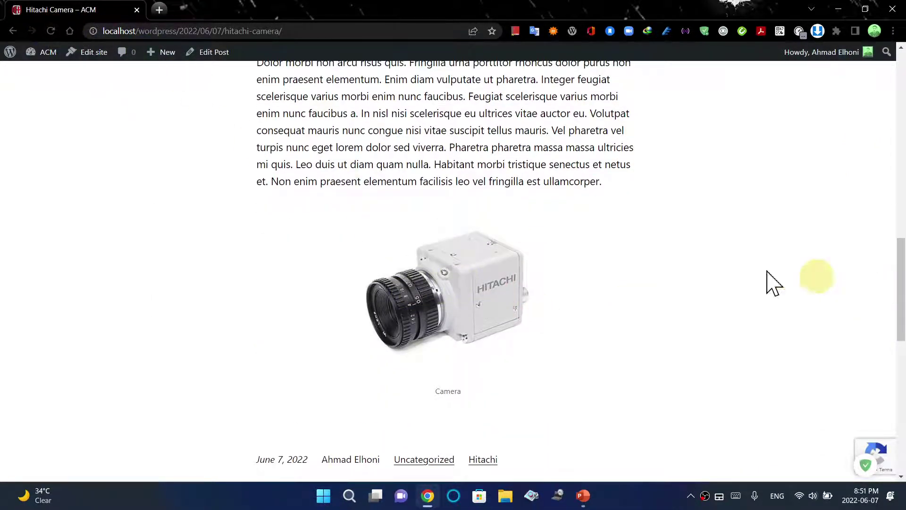
pyautogui.click(51, 32)
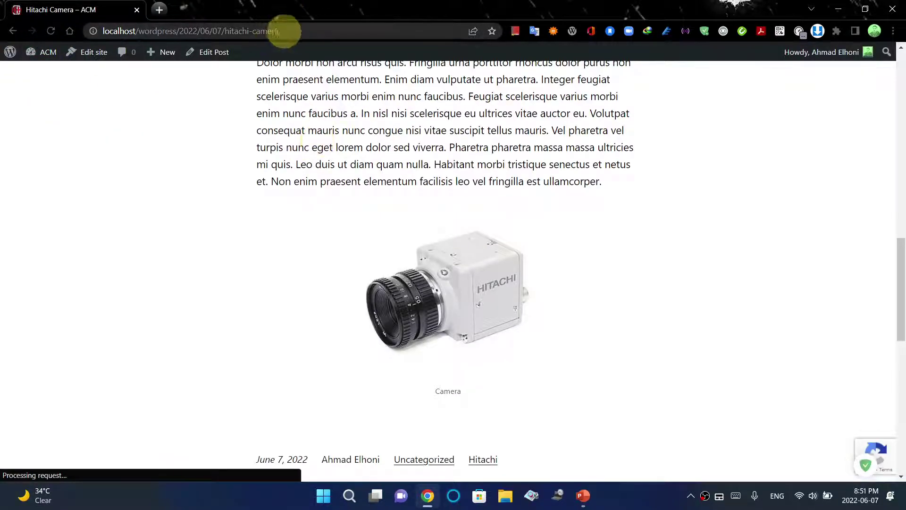
pyautogui.click(296, 29)
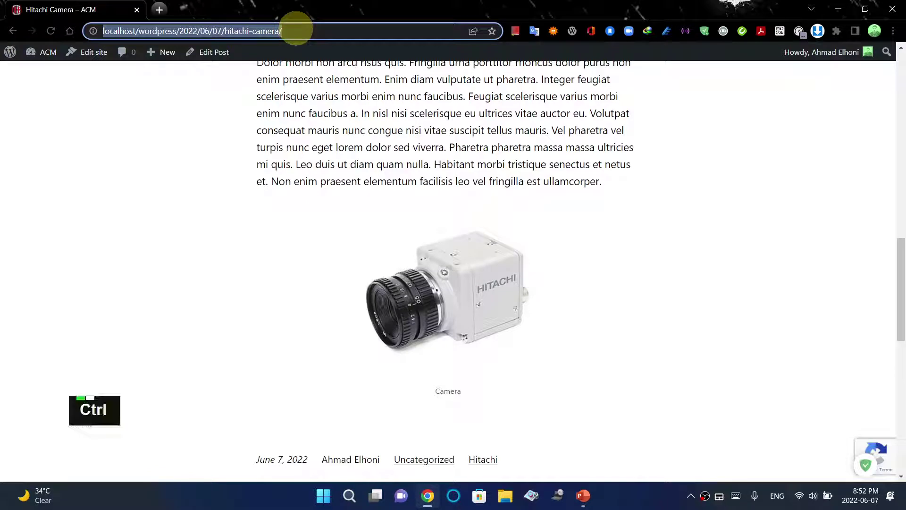
pyautogui.hotkey('ctrl', 'c')
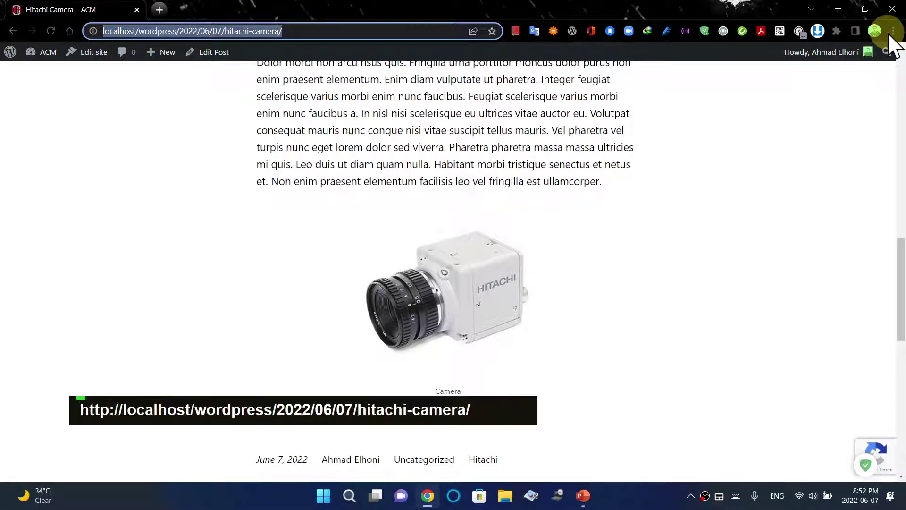
pyautogui.click(891, 31)
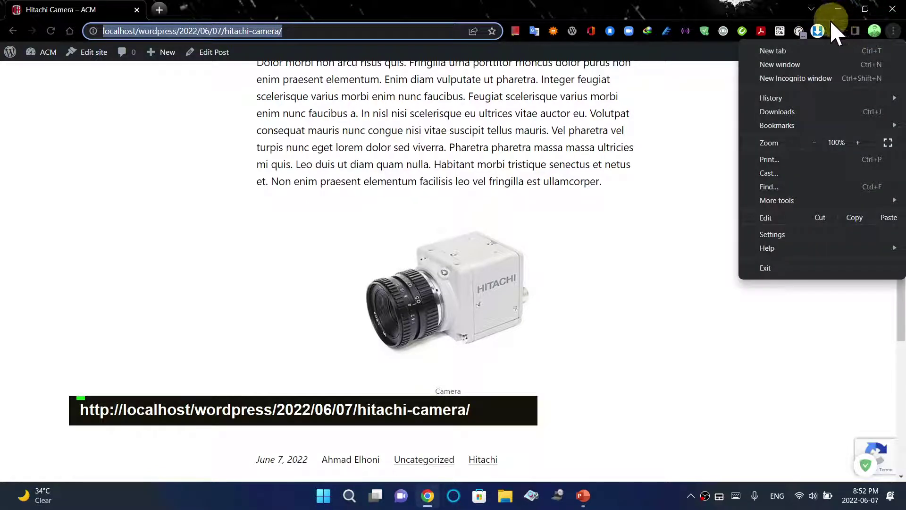
pyautogui.click(795, 78)
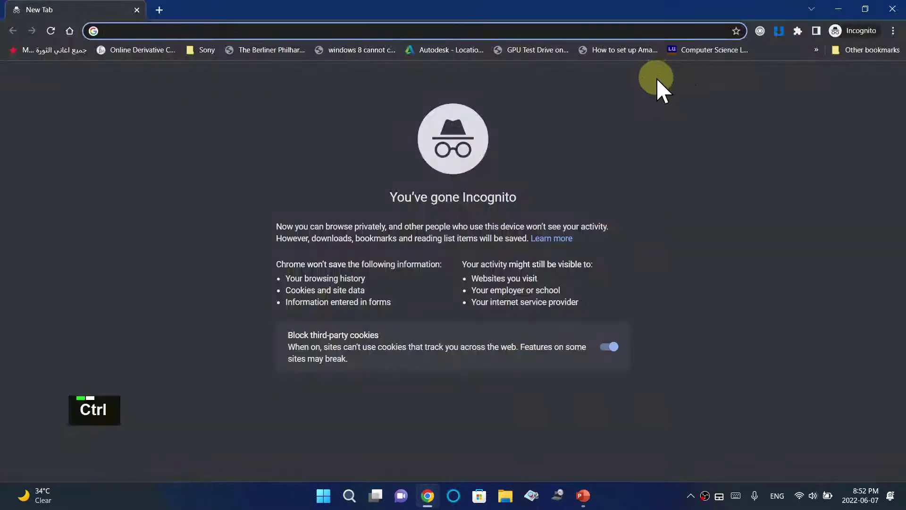
# Load the copied Hitachi Camera post address in Incognito, then switch to the logged-in window
pyautogui.hotkey('ctrl', 'v')
pyautogui.press('Return')
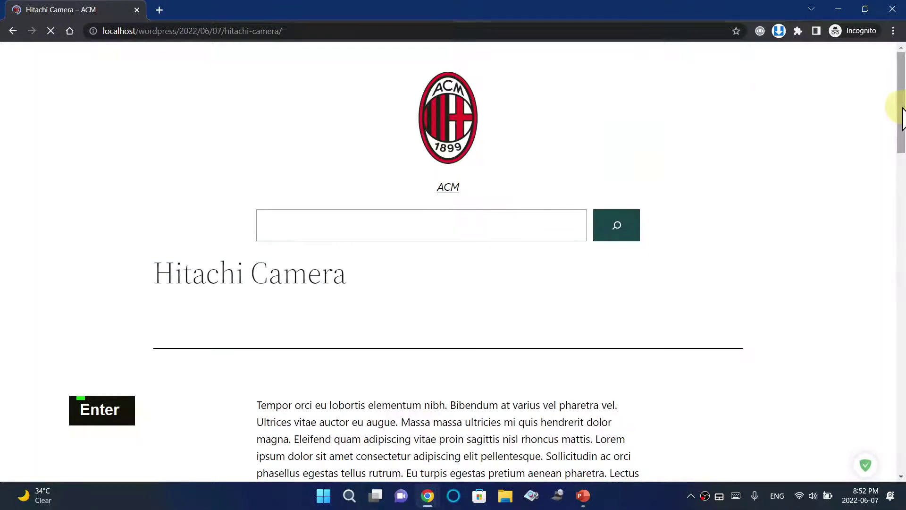
pyautogui.moveTo(902, 118); pyautogui.dragTo(903, 257)
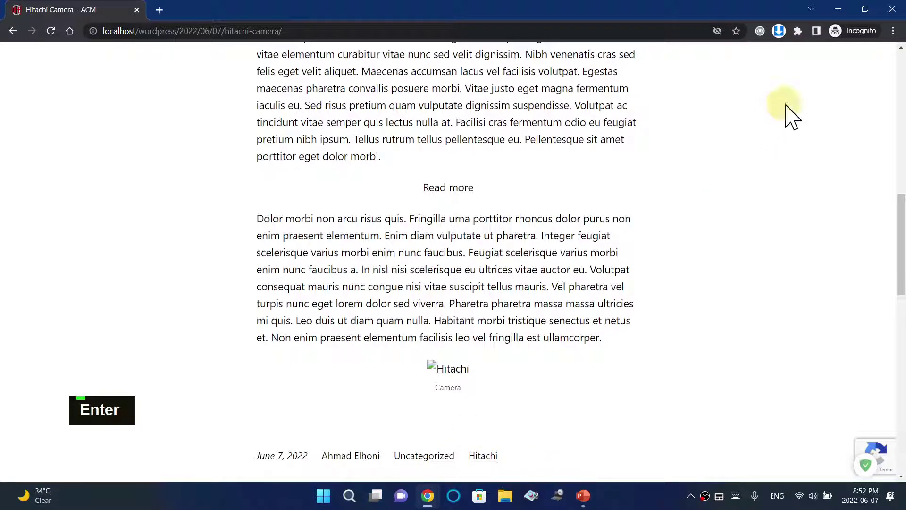
pyautogui.moveTo(427, 496)
pyautogui.click(401, 467)
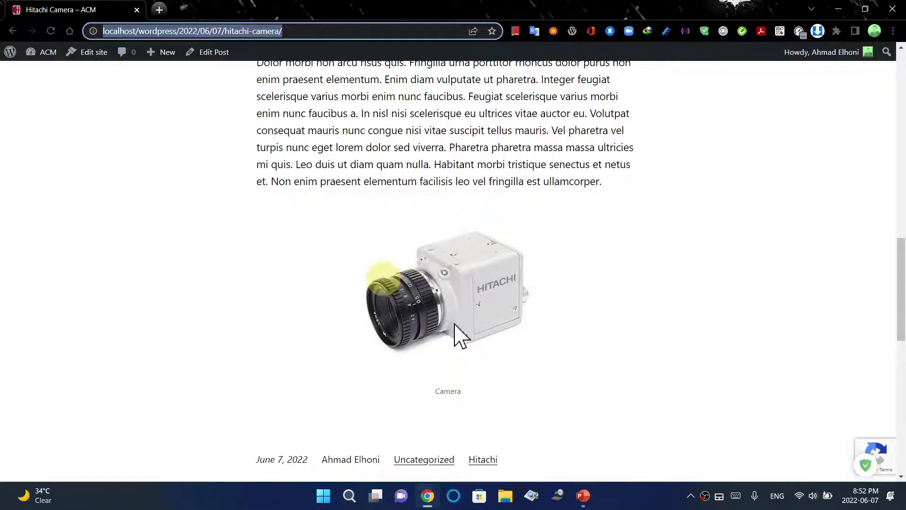
# Close the Incognito window and reload the Hitachi Camera post in the logged-in window
pyautogui.moveTo(430, 494)
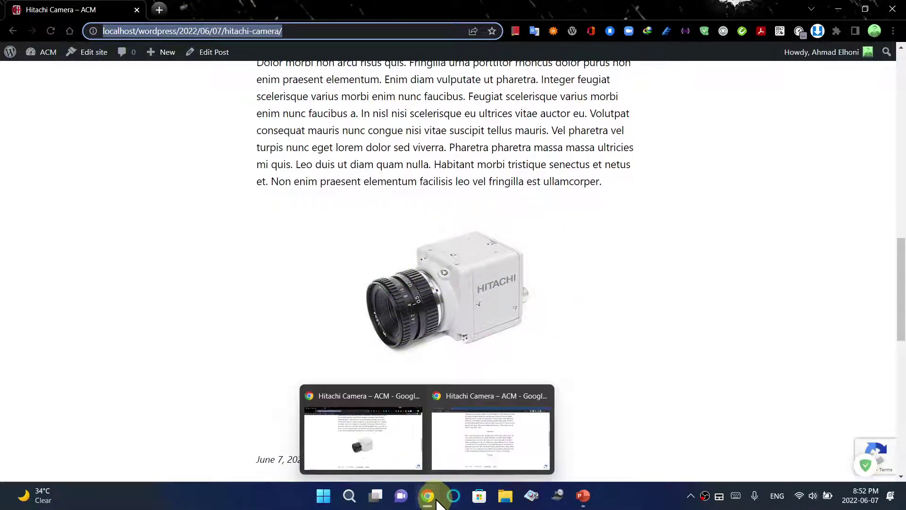
pyautogui.click(448, 463)
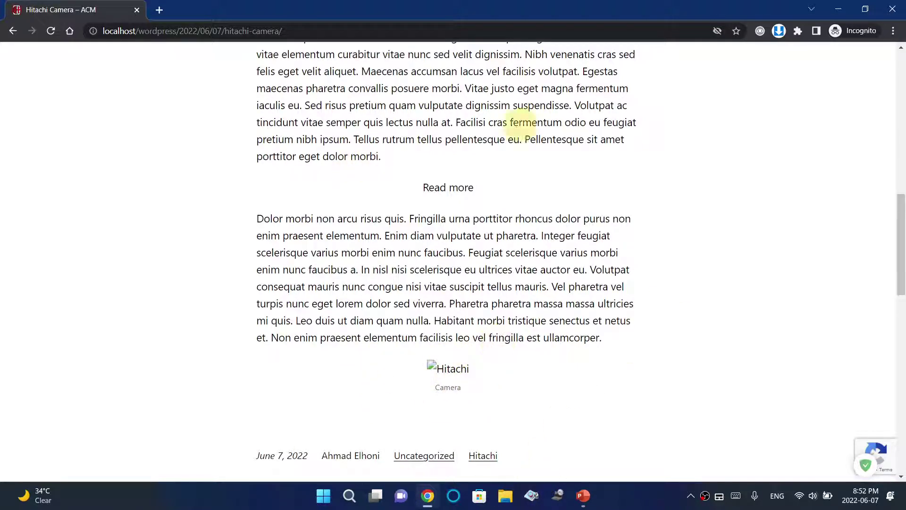
pyautogui.click(892, 8)
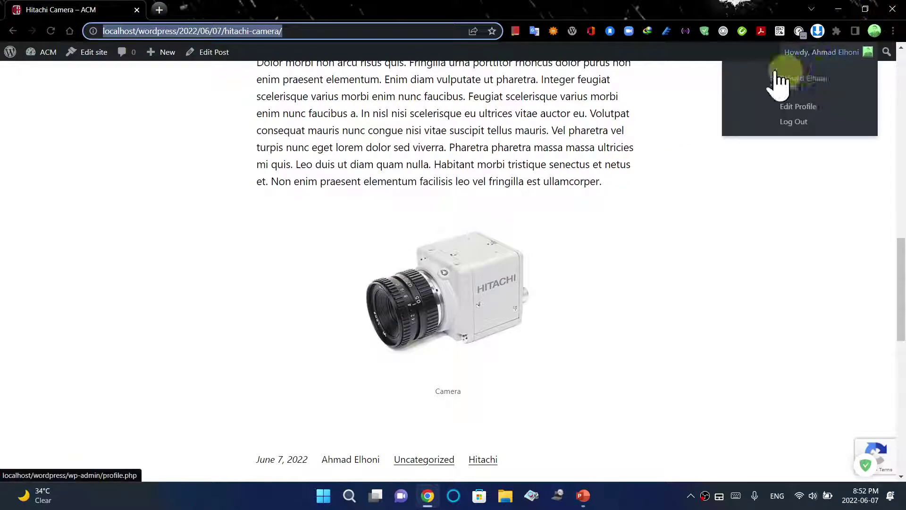
pyautogui.click(51, 31)
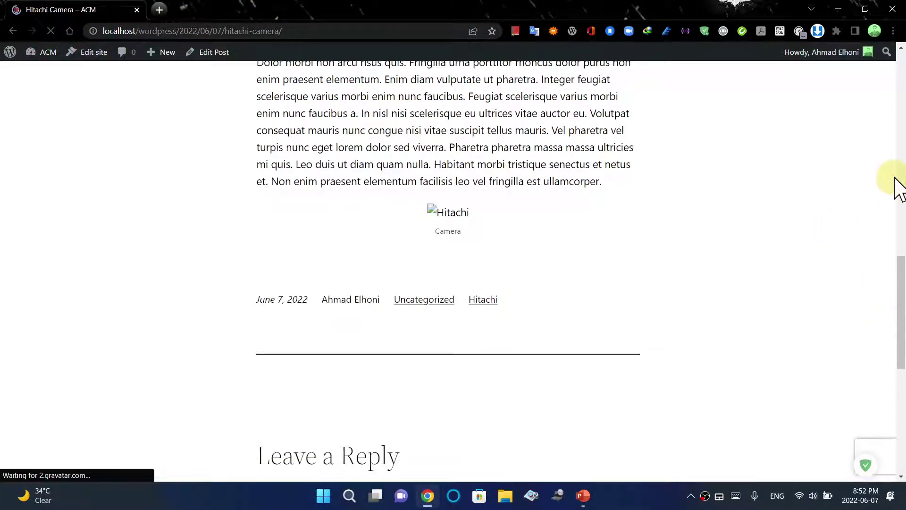
pyautogui.moveTo(901, 314); pyautogui.dragTo(901, 283)
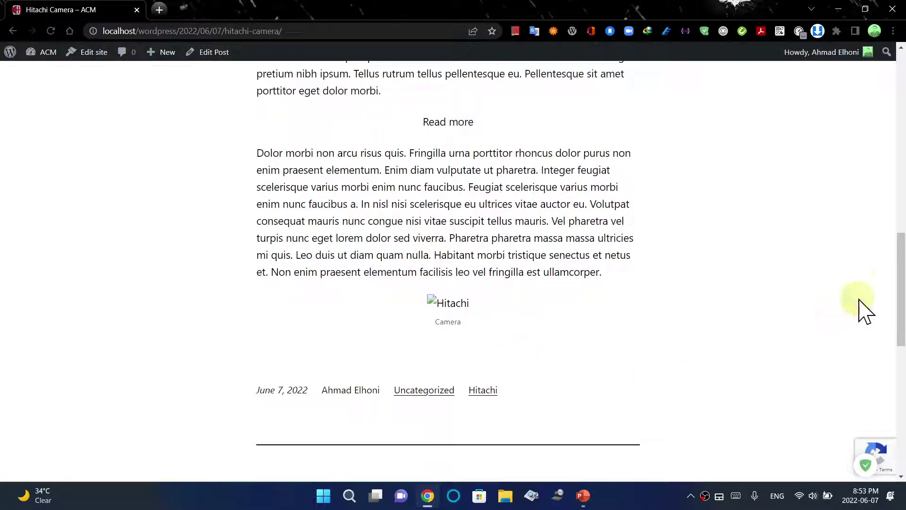
pyautogui.moveTo(902, 283); pyautogui.dragTo(899, 75)
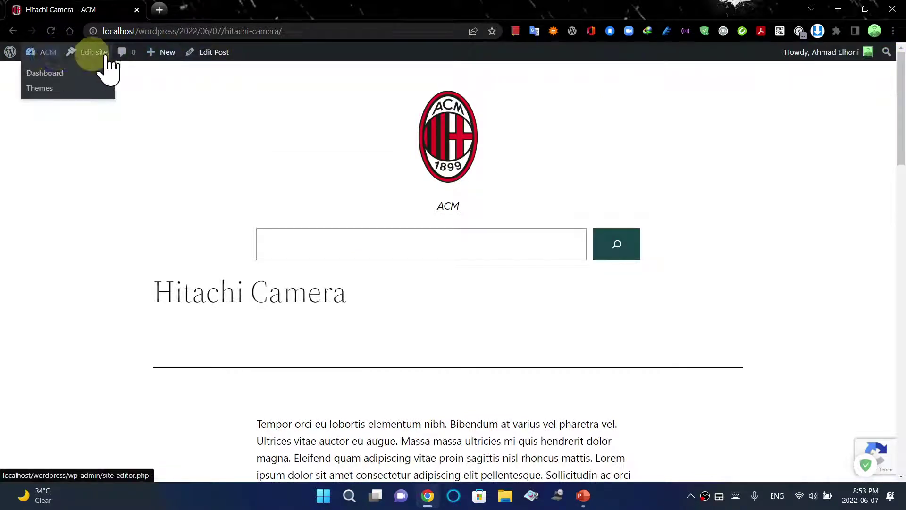
# Go to Media > Add New from the Dashboard and choose Select Files
pyautogui.click(35, 55)
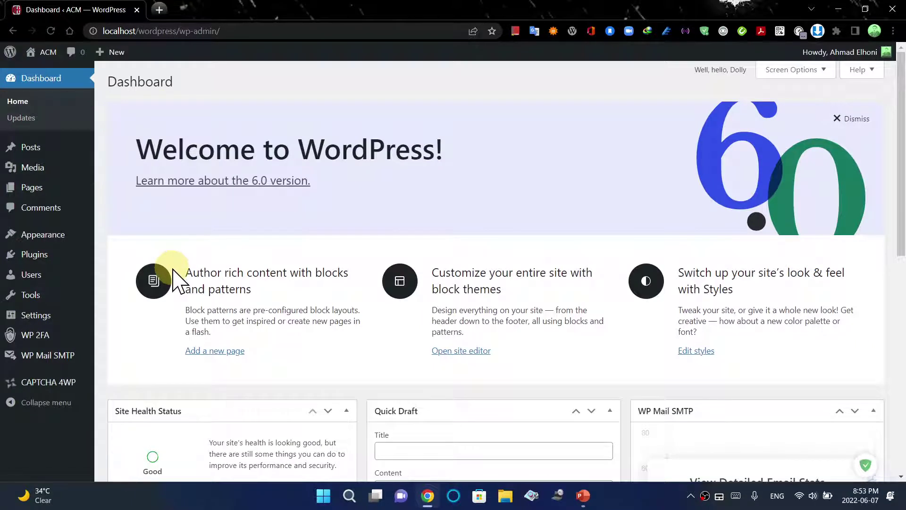
pyautogui.moveTo(38, 169)
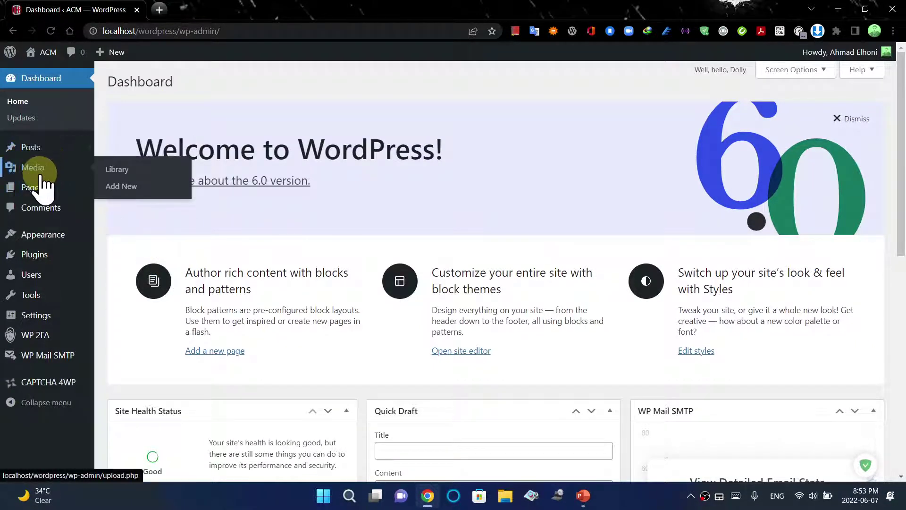
pyautogui.click(116, 187)
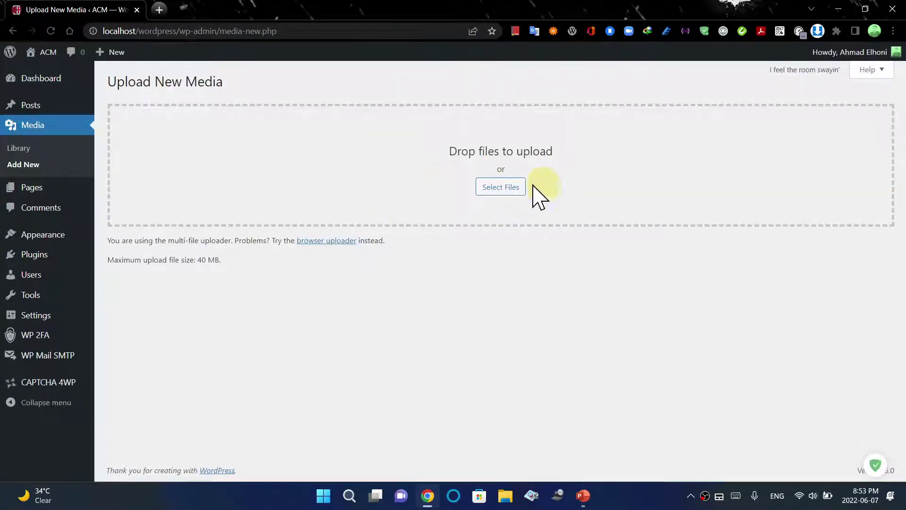
pyautogui.click(500, 188)
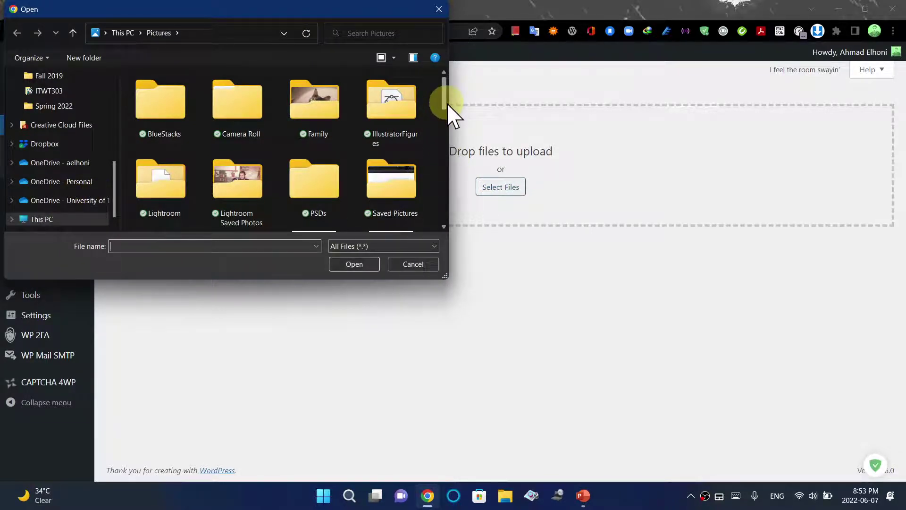
# Upload LoopingInC.pdf from the Spring 2022 folder
pyautogui.click(67, 108)
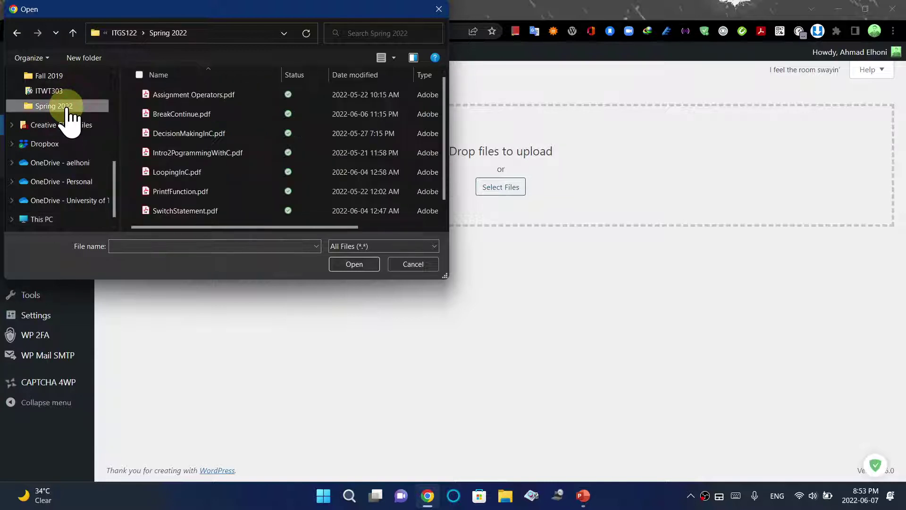
pyautogui.click(168, 174)
pyautogui.click(355, 265)
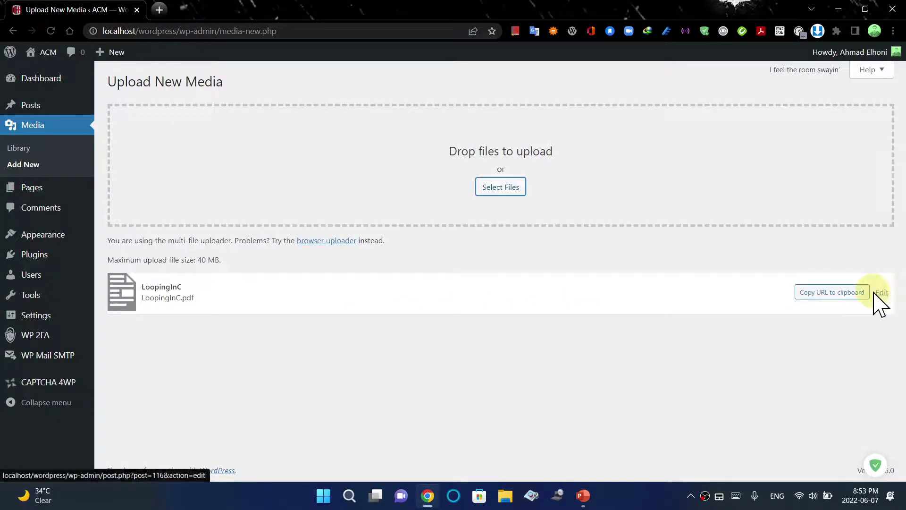
# Test the PDF's copied URL in a new tab, then open LoopingInC.pdf's Edit Media page
pyautogui.click(836, 295)
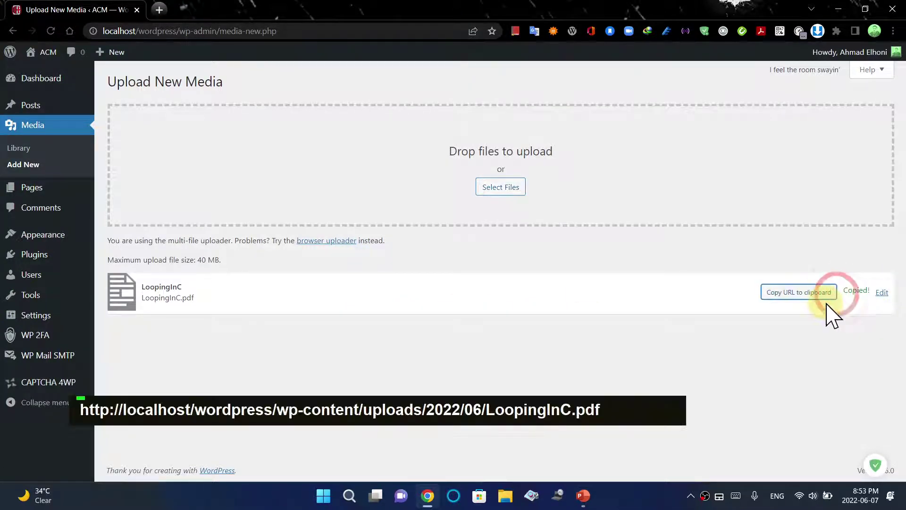
pyautogui.click(159, 9)
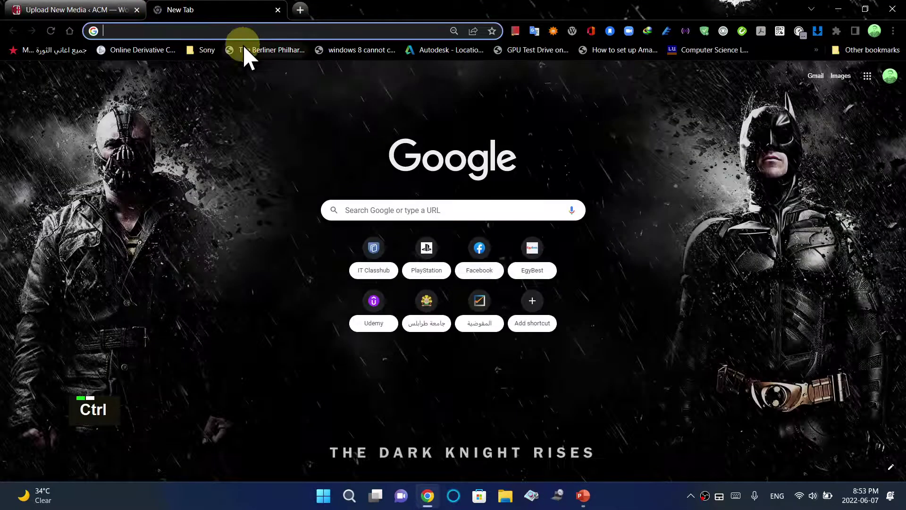
pyautogui.hotkey('ctrl', 'v')
pyautogui.press('Return')
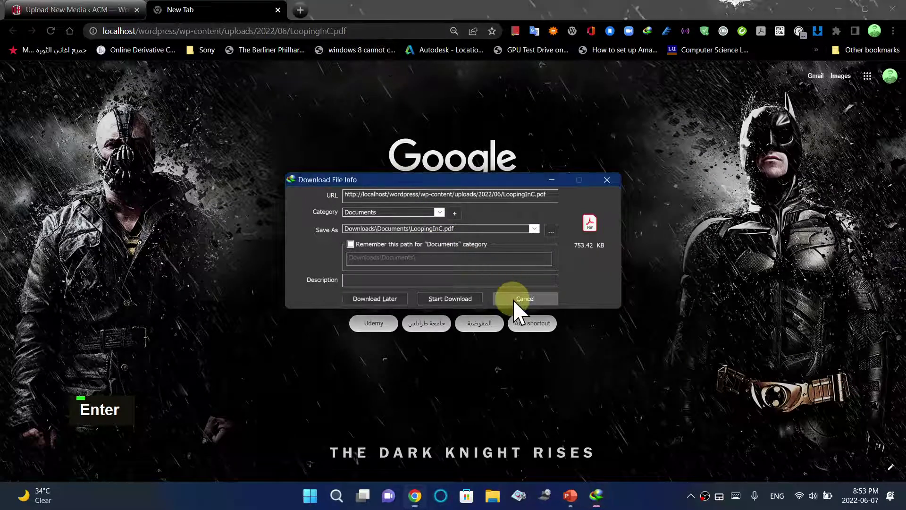
pyautogui.click(524, 299)
pyautogui.click(277, 9)
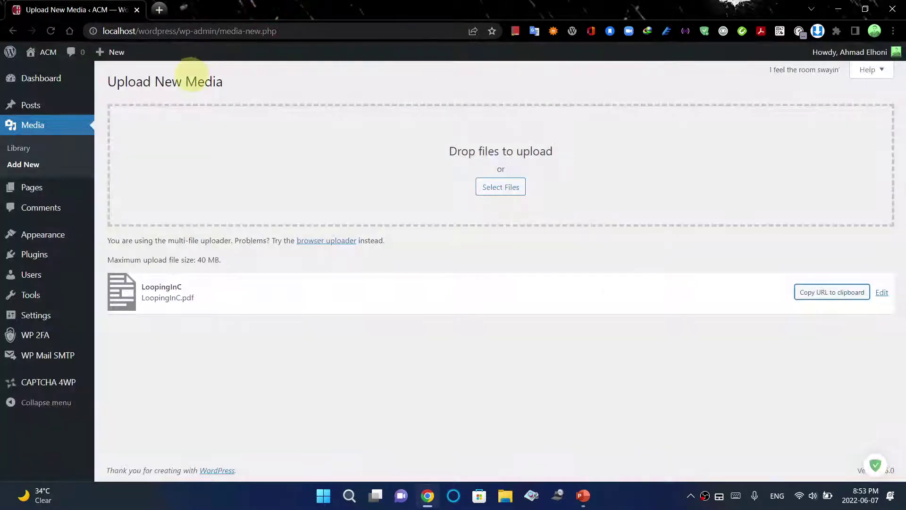
pyautogui.click(882, 292)
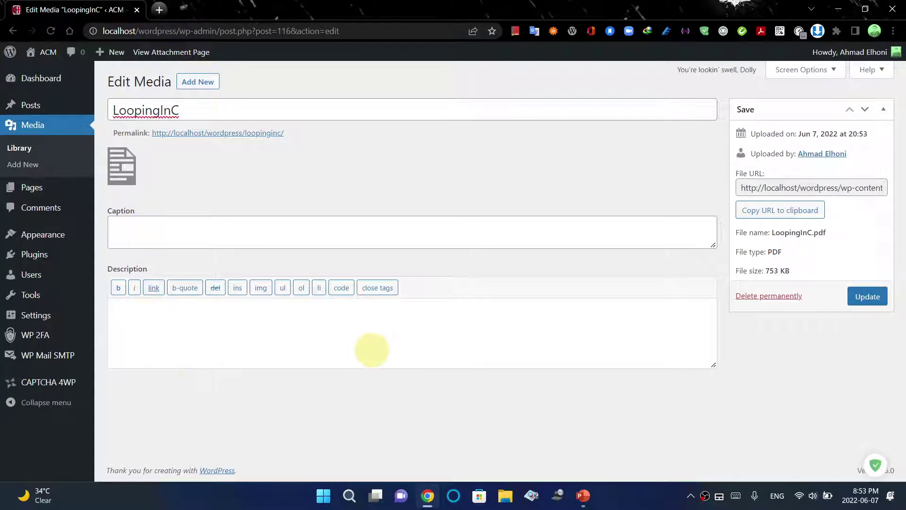
# Set LoopingInC.pdf's caption to 'Looping' and description to 'C looping', then update
pyautogui.click(149, 234)
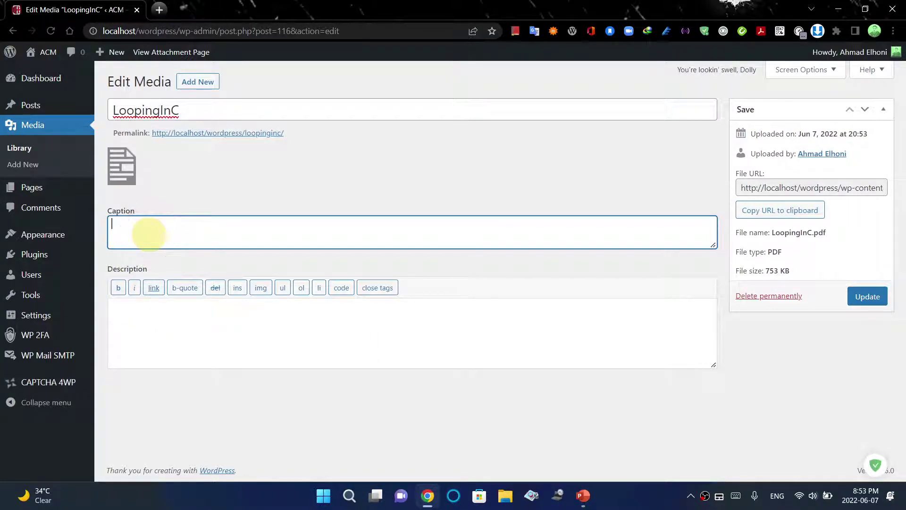
pyautogui.write('Looping')
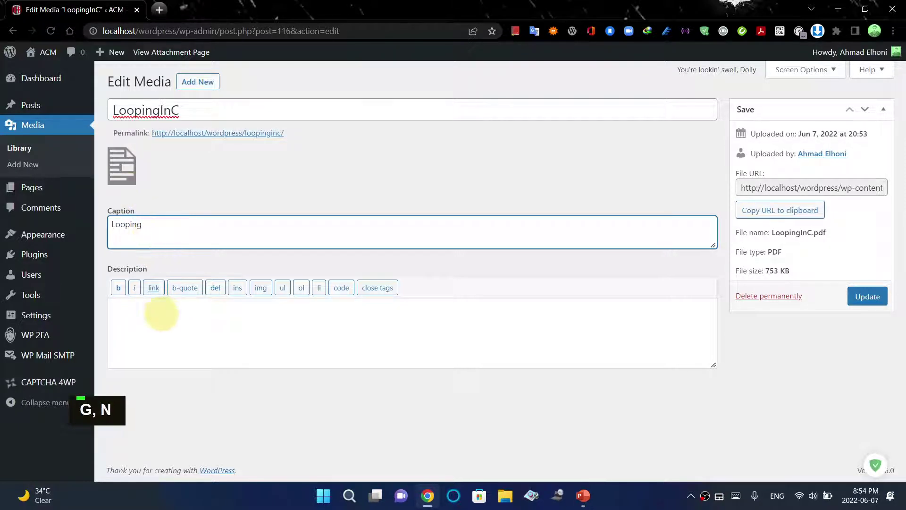
pyautogui.click(171, 319)
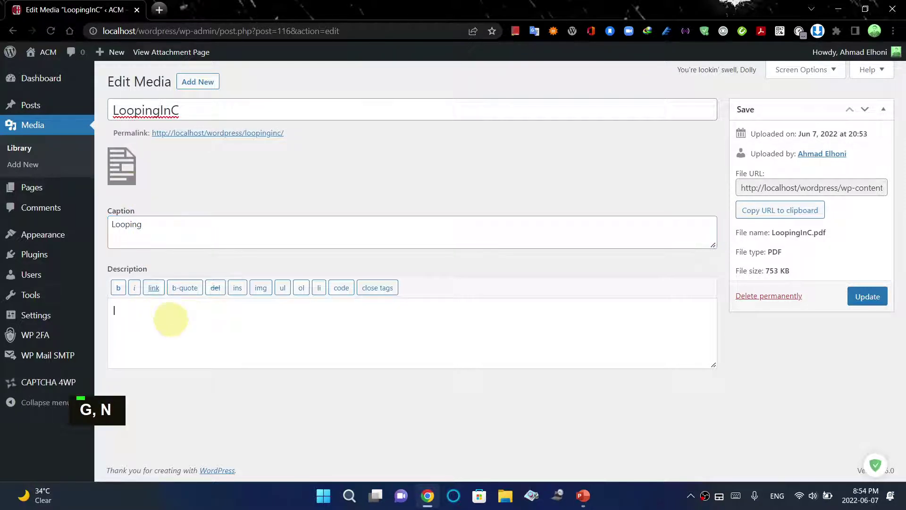
pyautogui.write('C ')
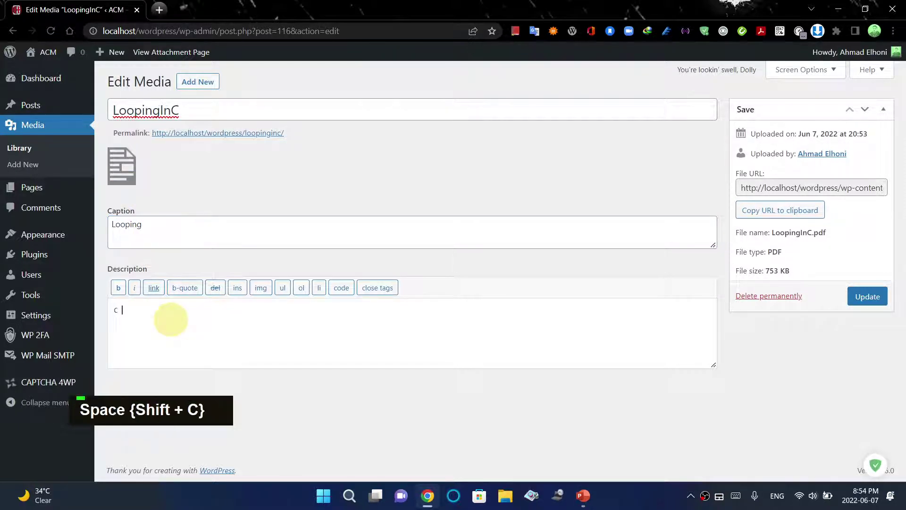
pyautogui.write('looping')
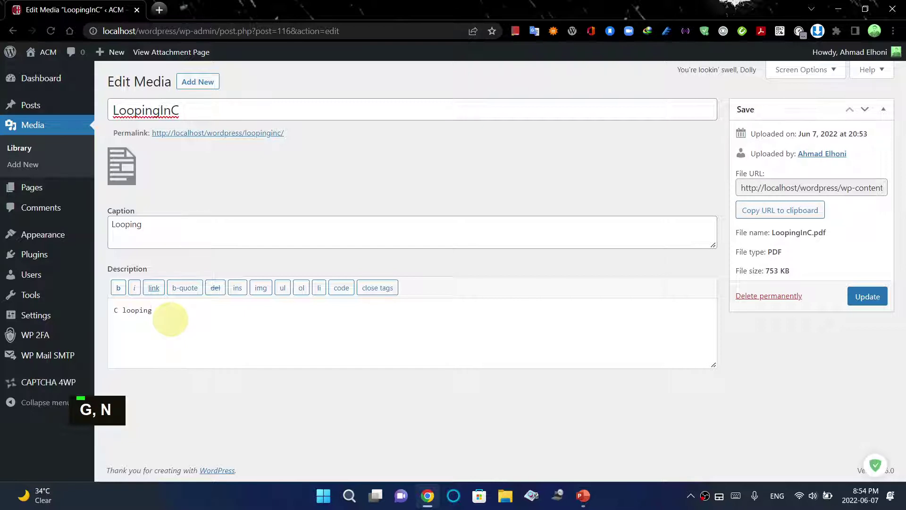
pyautogui.click(869, 297)
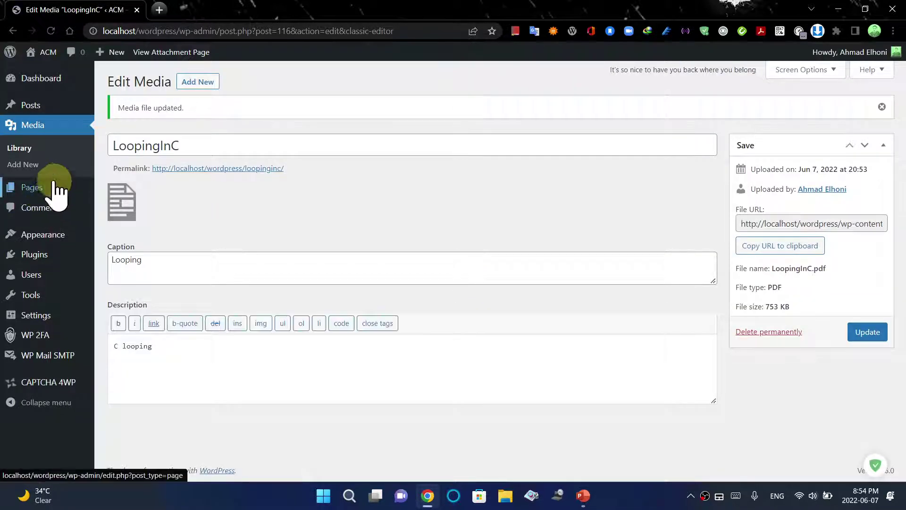
# Open the Ahmad post from the Posts list in the block editor
pyautogui.click(42, 111)
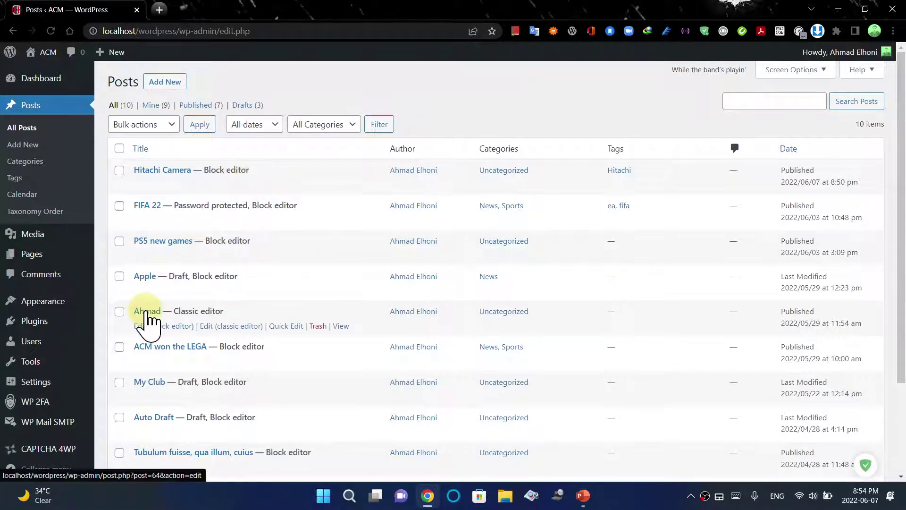
pyautogui.click(166, 328)
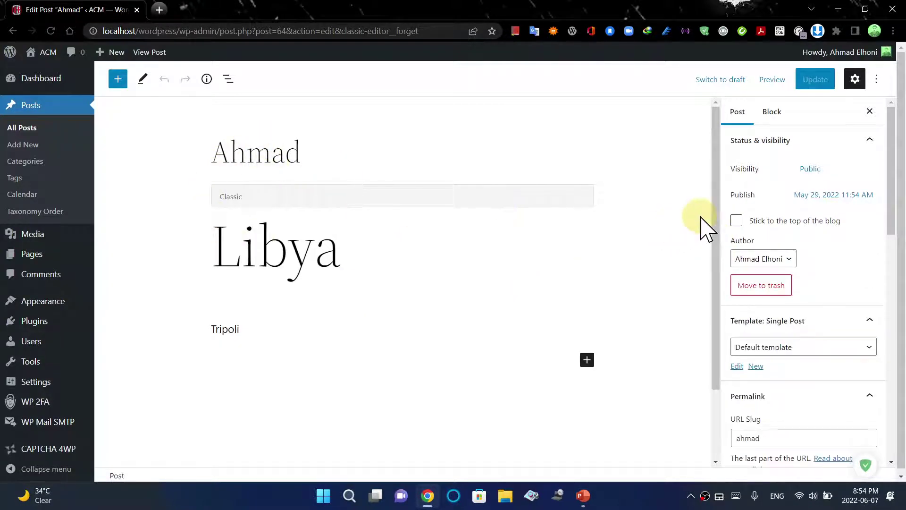
pyautogui.moveTo(716, 223); pyautogui.dragTo(718, 262)
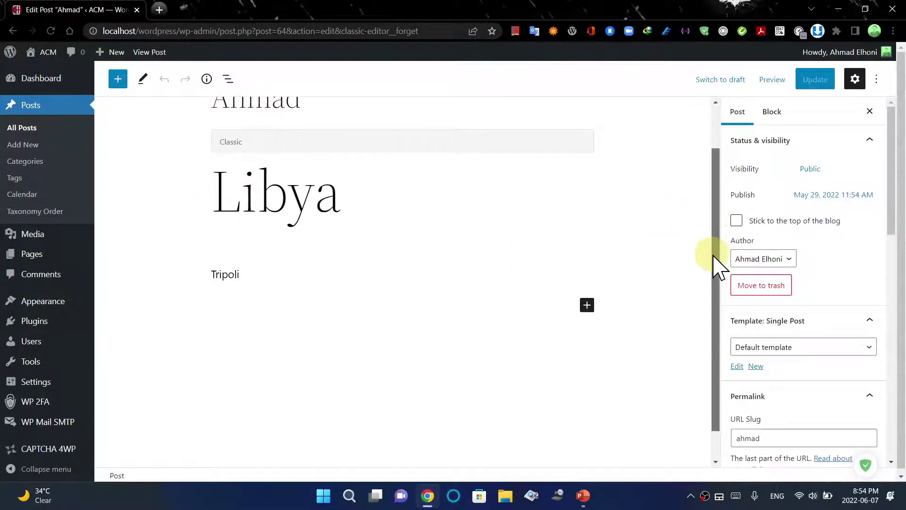
# Insert a File block beneath the Libya heading, found by searching 'pd'
pyautogui.click(587, 306)
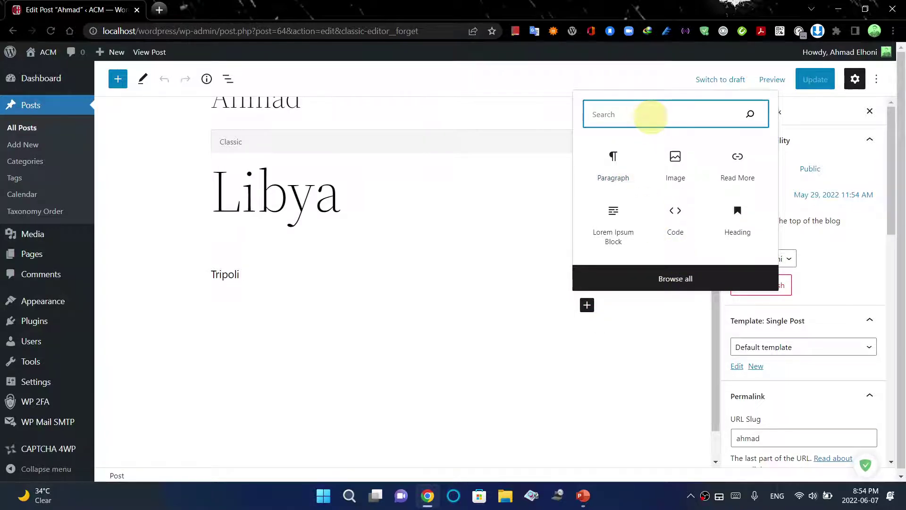
pyautogui.write('pd')
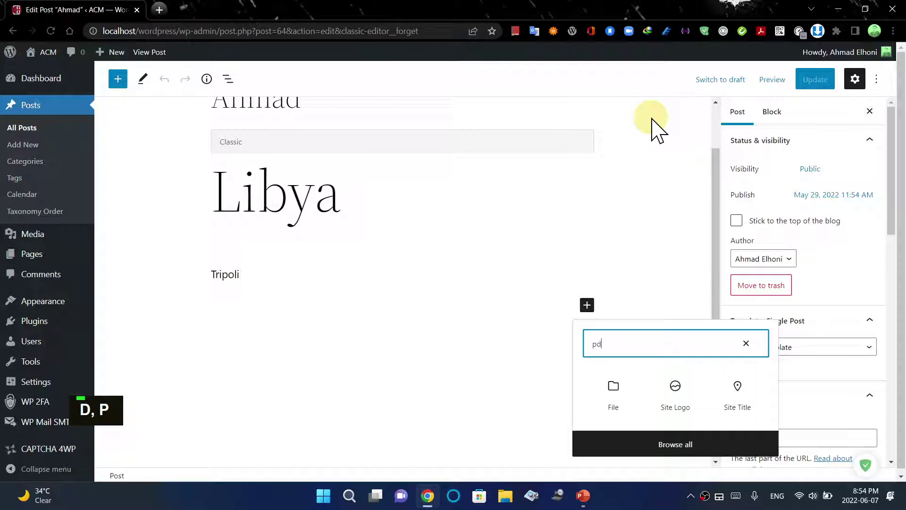
pyautogui.click(615, 399)
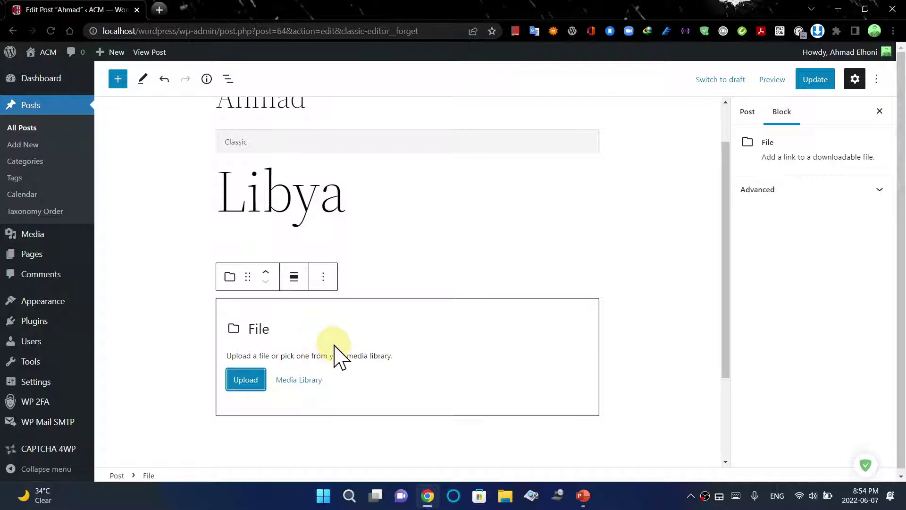
# Attach LoopingInC.pdf from the Media Library to the File block and update the post
pyautogui.click(302, 382)
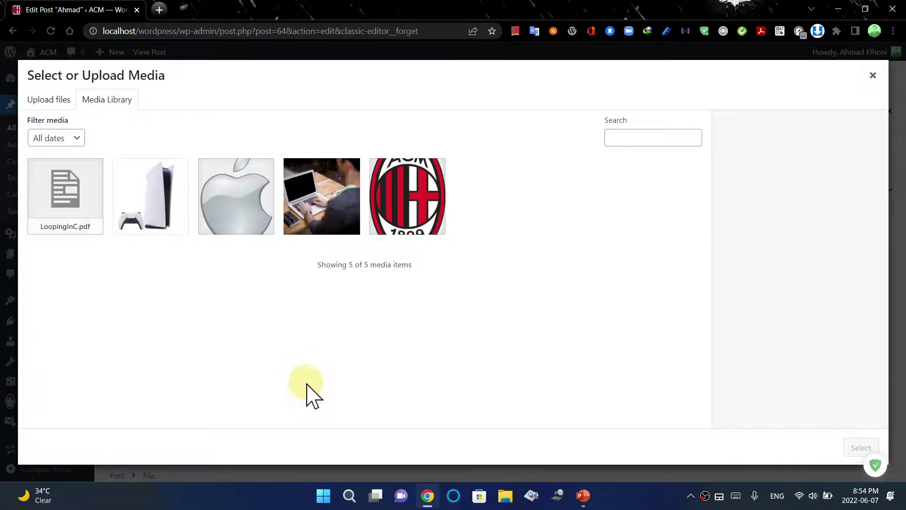
pyautogui.click(78, 203)
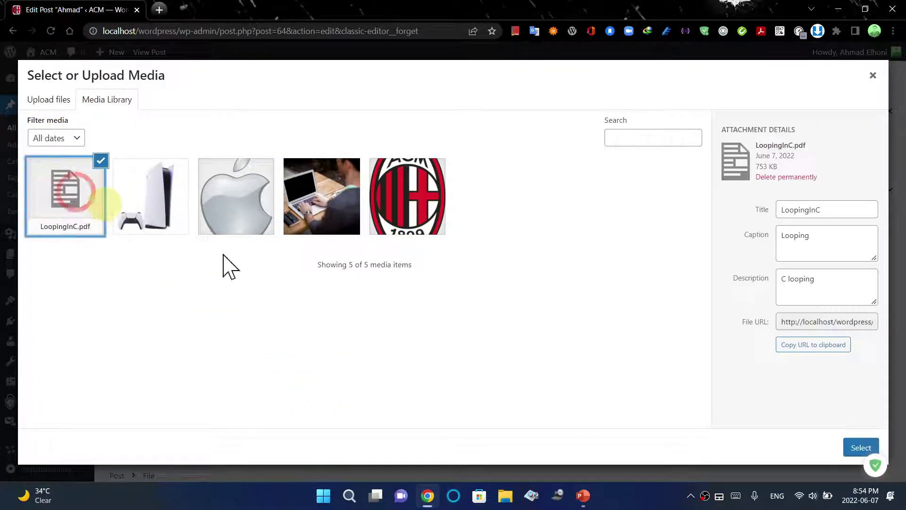
pyautogui.click(858, 453)
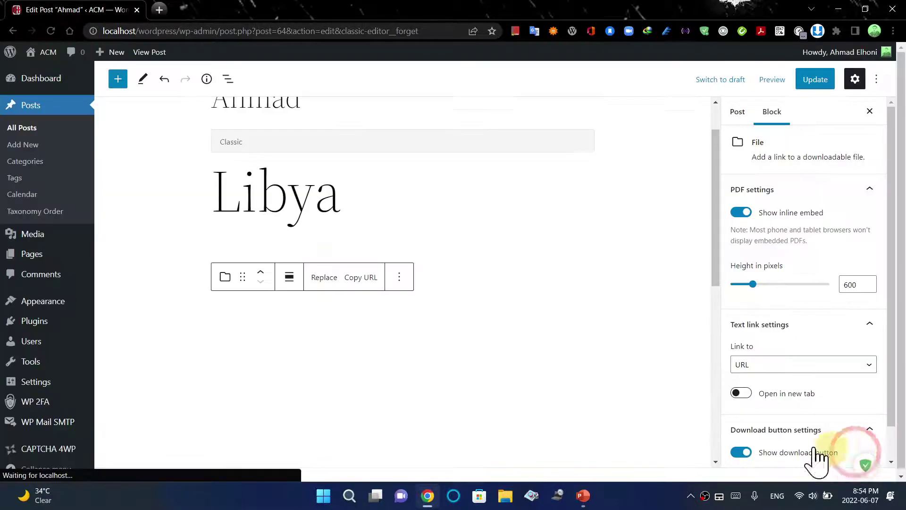
pyautogui.click(525, 298)
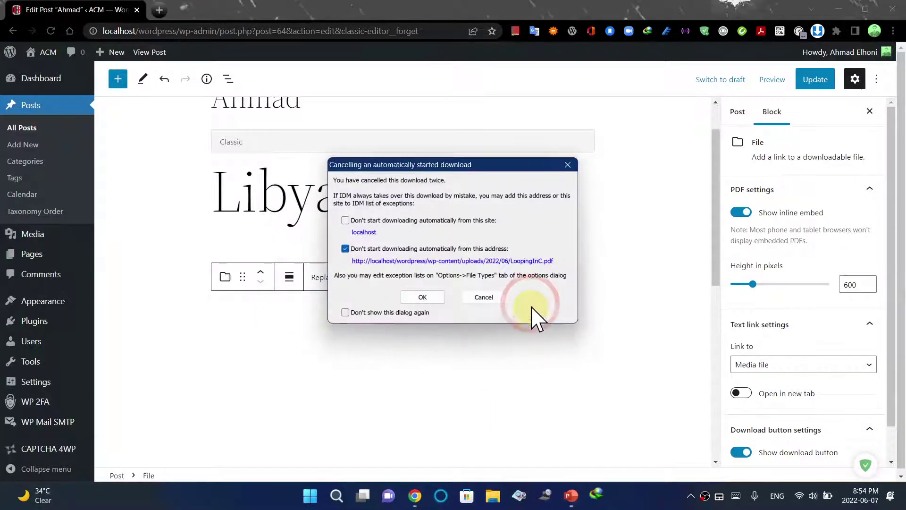
pyautogui.click(483, 298)
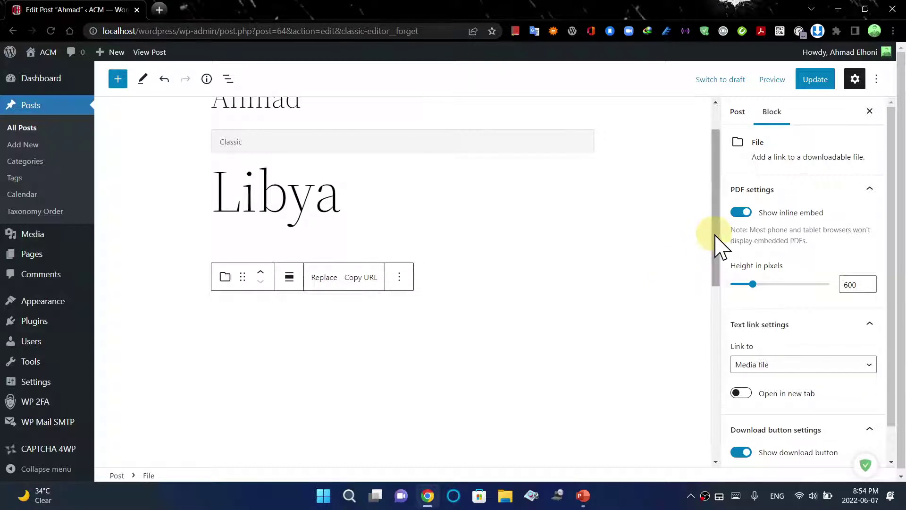
pyautogui.click(813, 81)
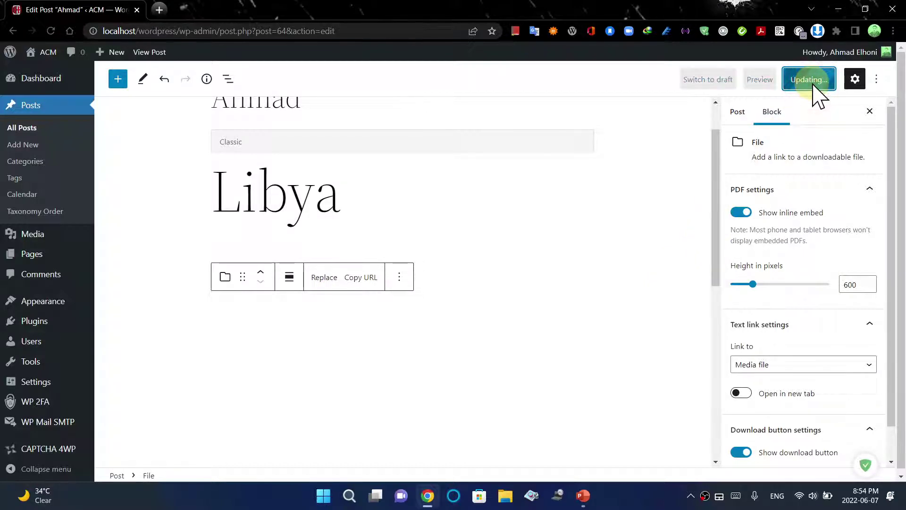
# Preview the post in a new tab, test its Download button, and close the preview
pyautogui.click(774, 88)
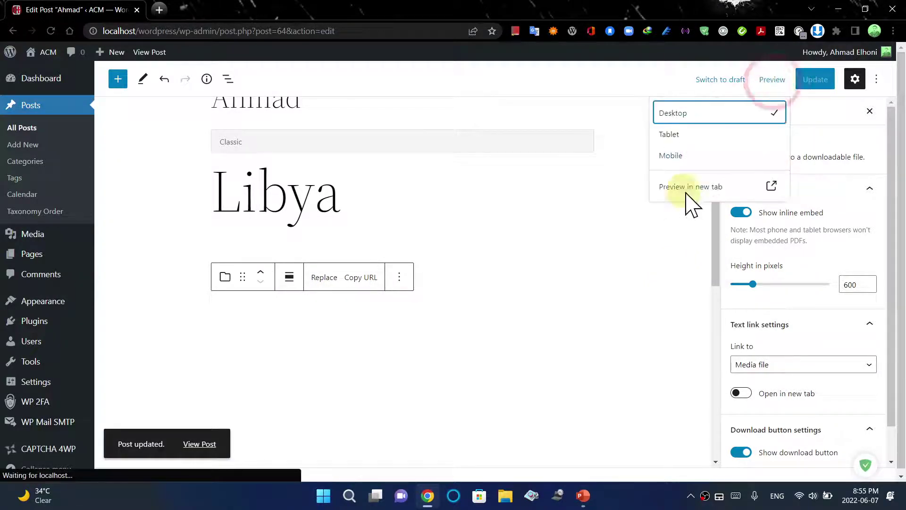
pyautogui.click(775, 194)
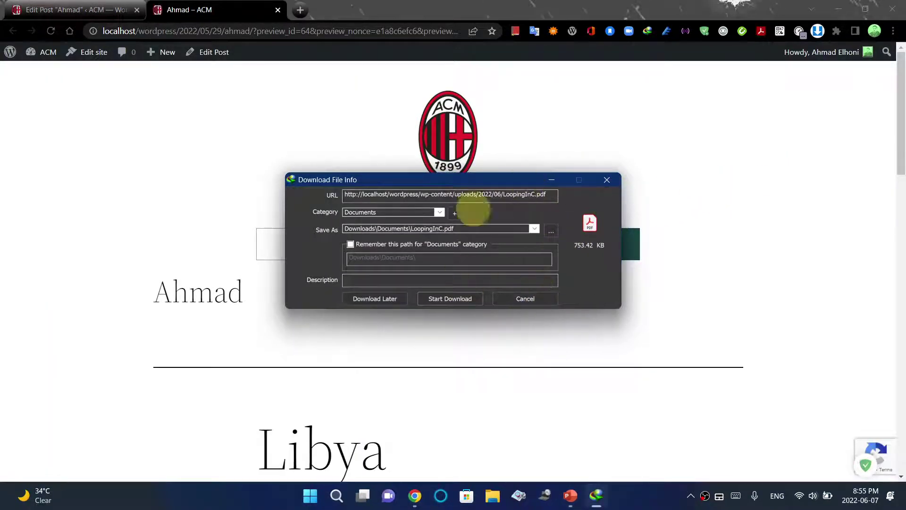
pyautogui.click(521, 298)
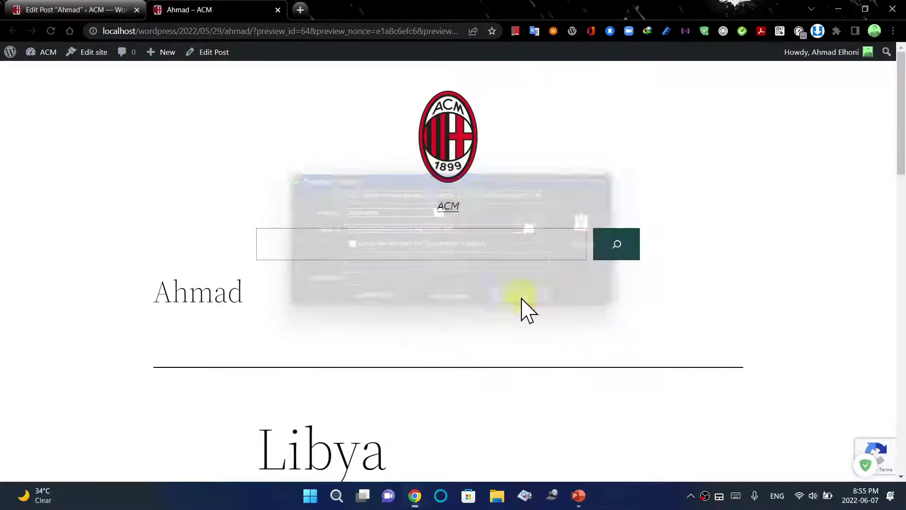
pyautogui.scroll(-1, 902, 189)
pyautogui.moveTo(903, 184); pyautogui.dragTo(900, 338)
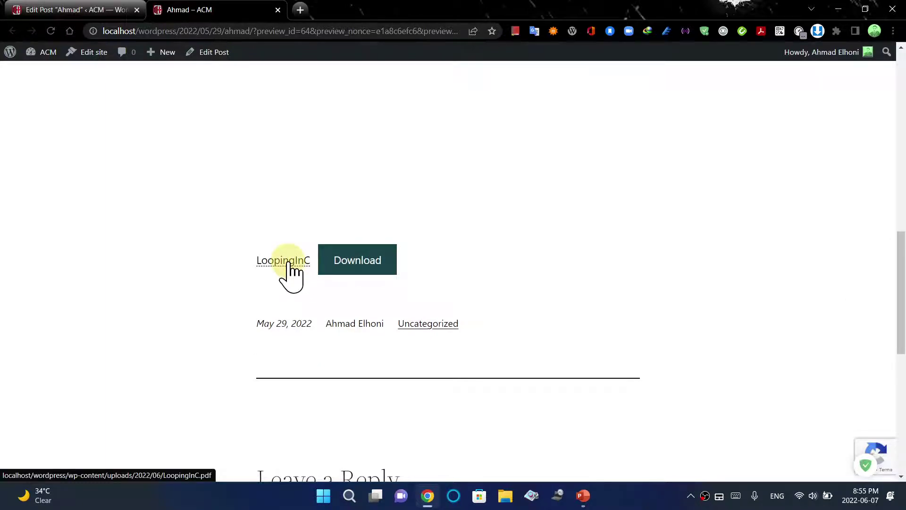
pyautogui.click(370, 263)
pyautogui.click(525, 299)
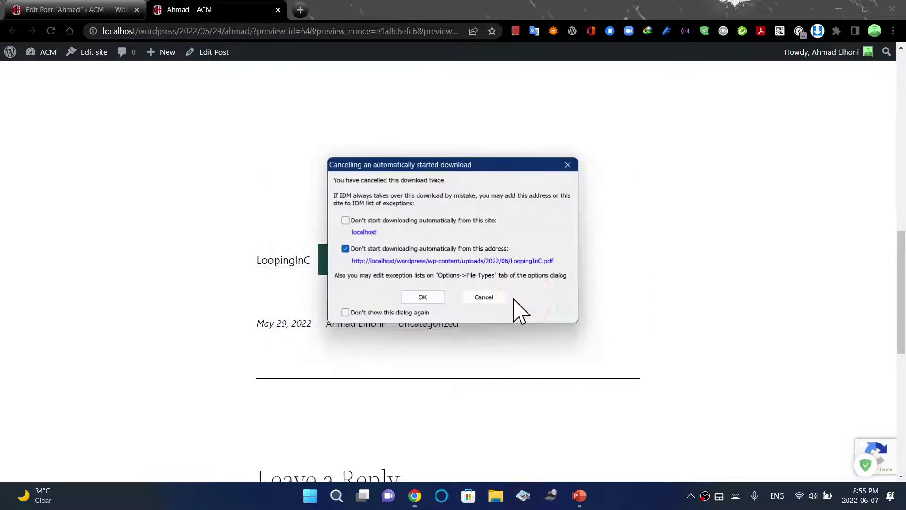
pyautogui.click(482, 297)
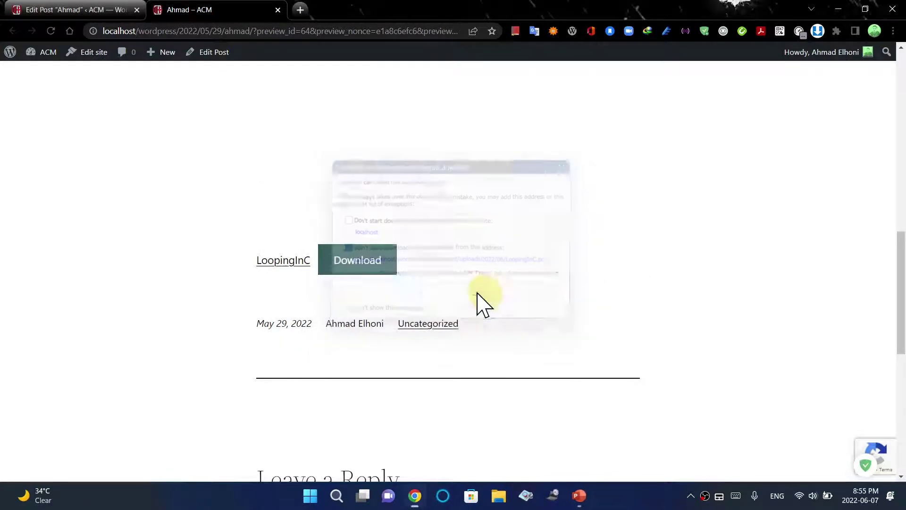
pyautogui.click(278, 10)
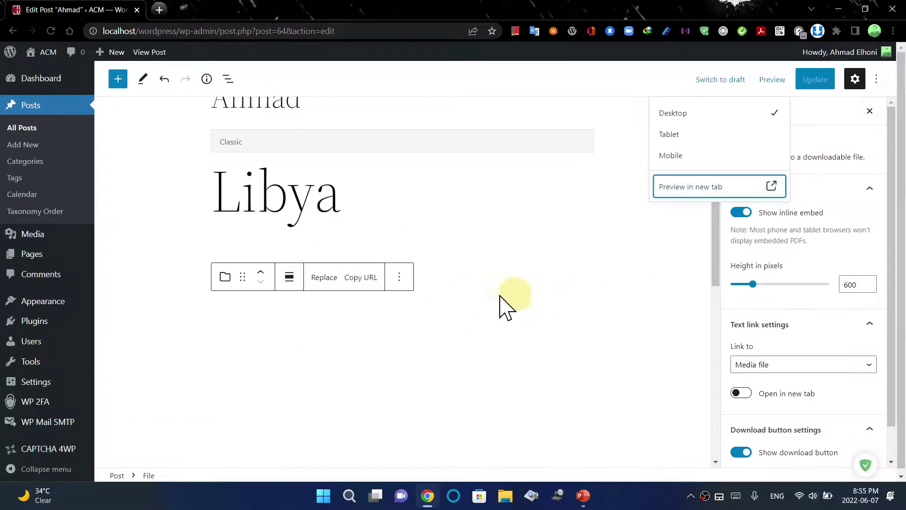
# Close the preview options list in the post editor
pyautogui.click(448, 345)
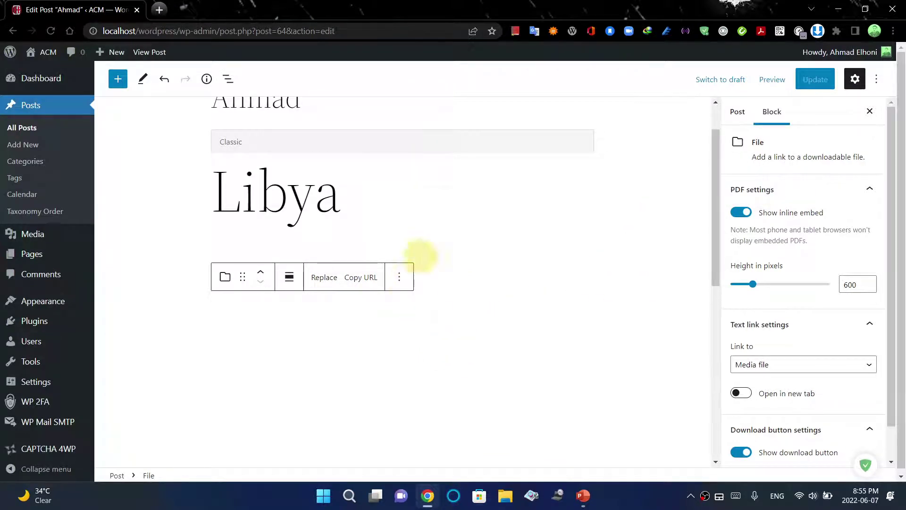
pyautogui.rightClick(439, 333)
pyautogui.rightClick(401, 330)
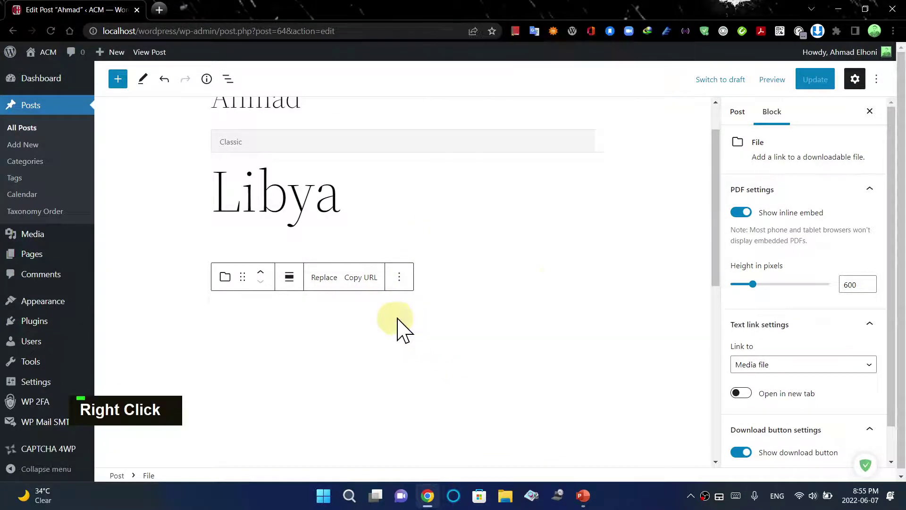
pyautogui.moveTo(718, 236); pyautogui.dragTo(722, 188)
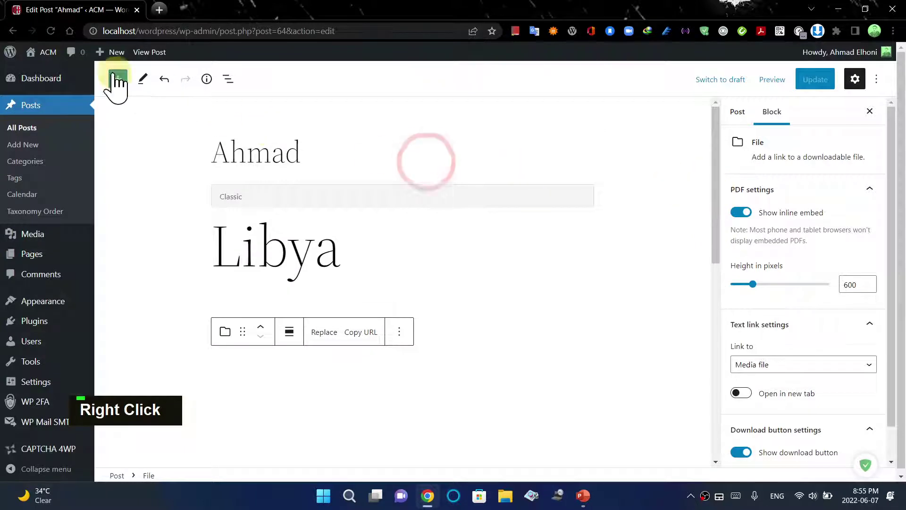
# Insert an empty Image block via the 'im' search and open its Media Library picker
pyautogui.click(118, 79)
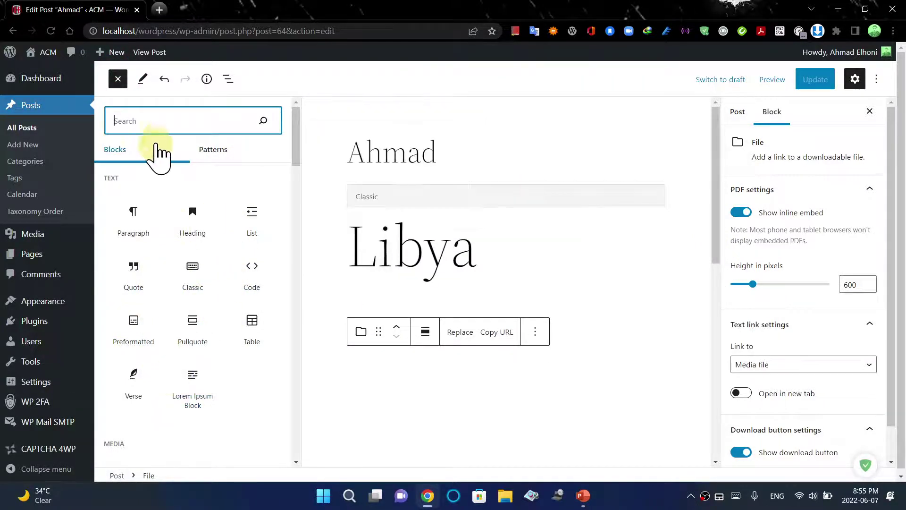
pyautogui.write('i')
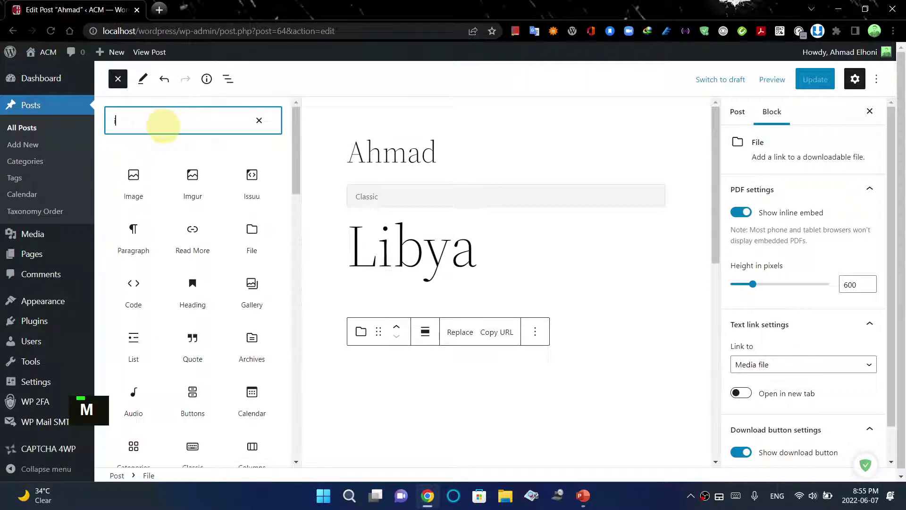
pyautogui.write('m')
pyautogui.click(136, 188)
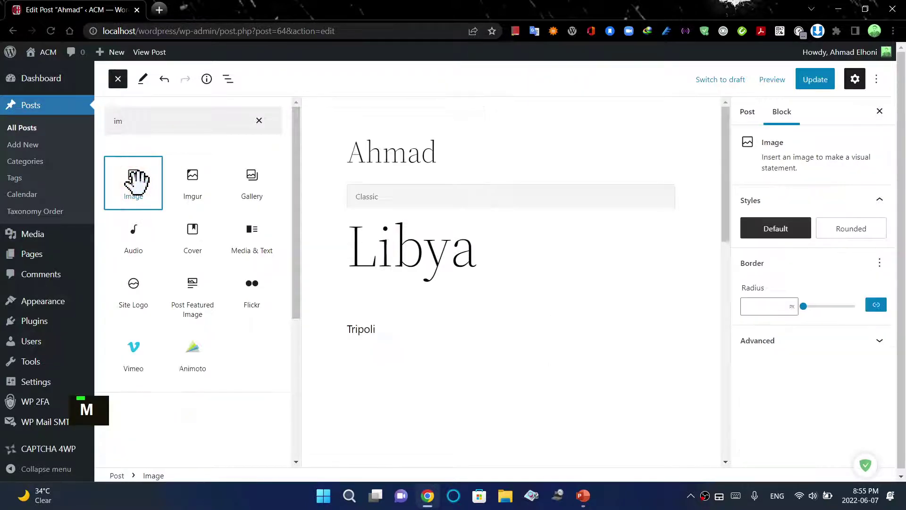
pyautogui.moveTo(307, 276); pyautogui.dragTo(413, 354)
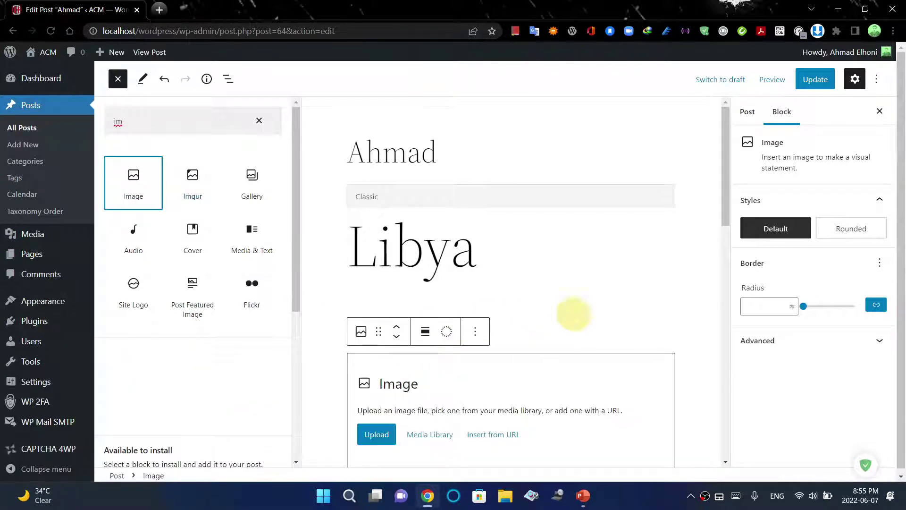
pyautogui.click(437, 434)
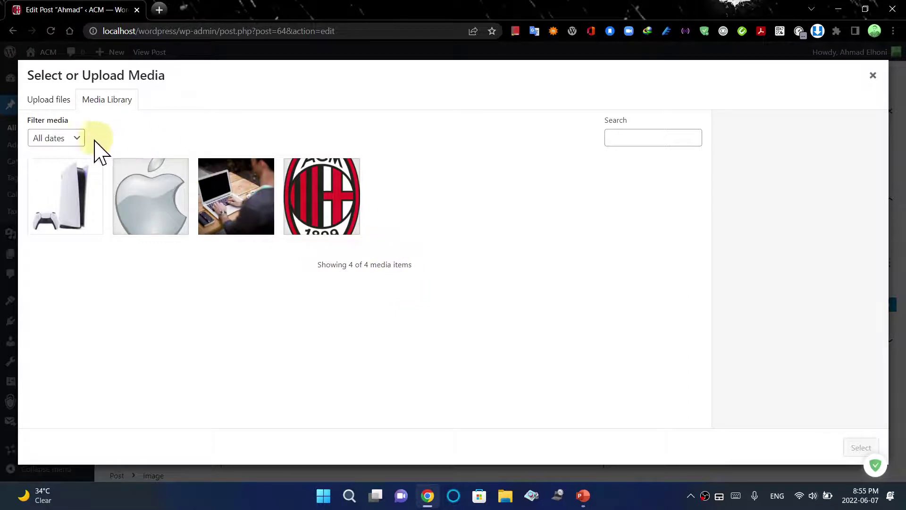
# Close the media picker and settings sidebar with no image chosen, then leave the Ahmad post for the Dashboard unsaved
pyautogui.click(874, 75)
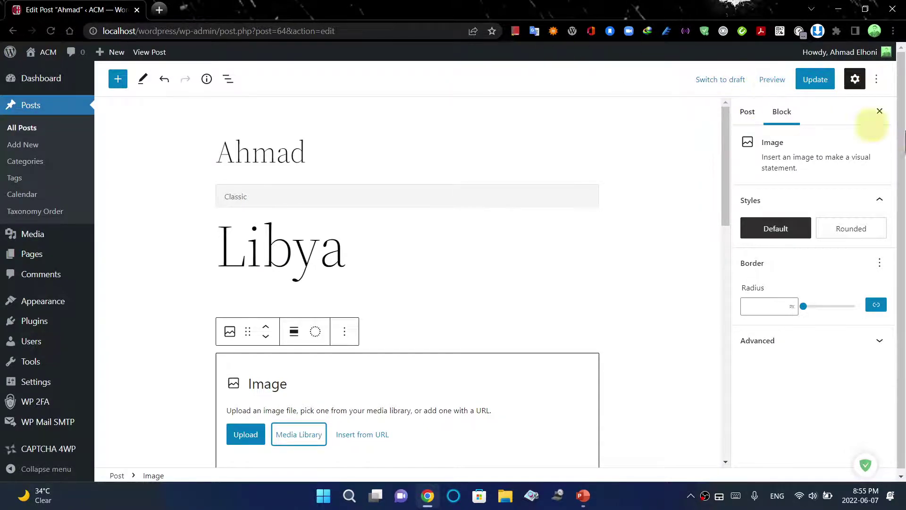
pyautogui.click(880, 111)
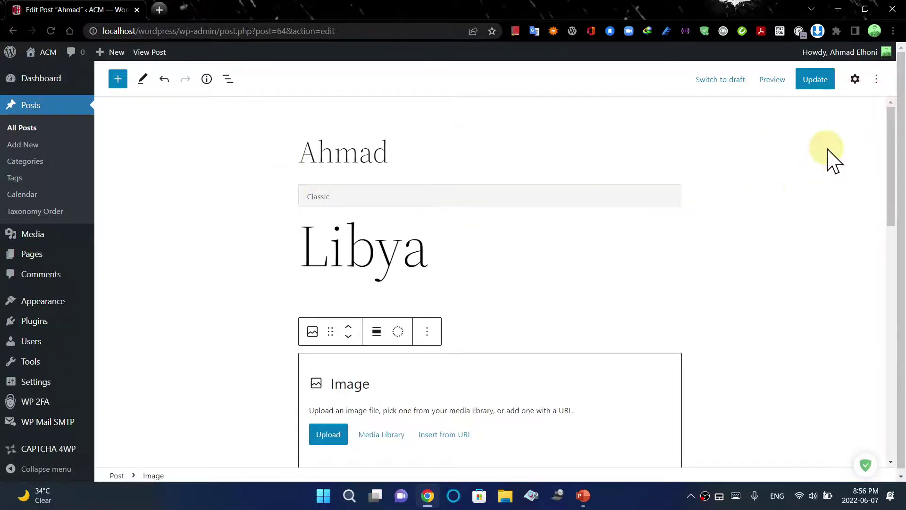
pyautogui.click(876, 79)
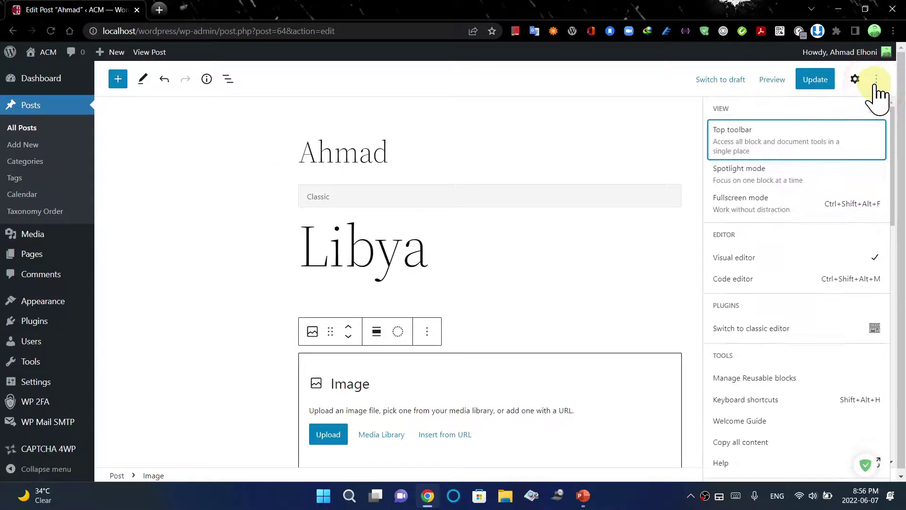
pyautogui.moveTo(899, 166)
pyautogui.mouseDown()
pyautogui.moveTo(896, 330)
pyautogui.moveTo(896, 156)
pyautogui.mouseUp()
pyautogui.click(50, 86)
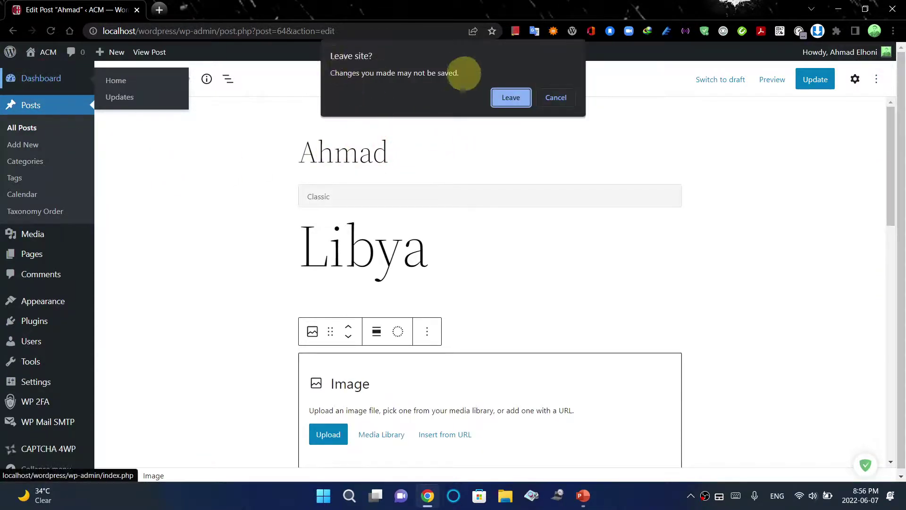
pyautogui.click(509, 101)
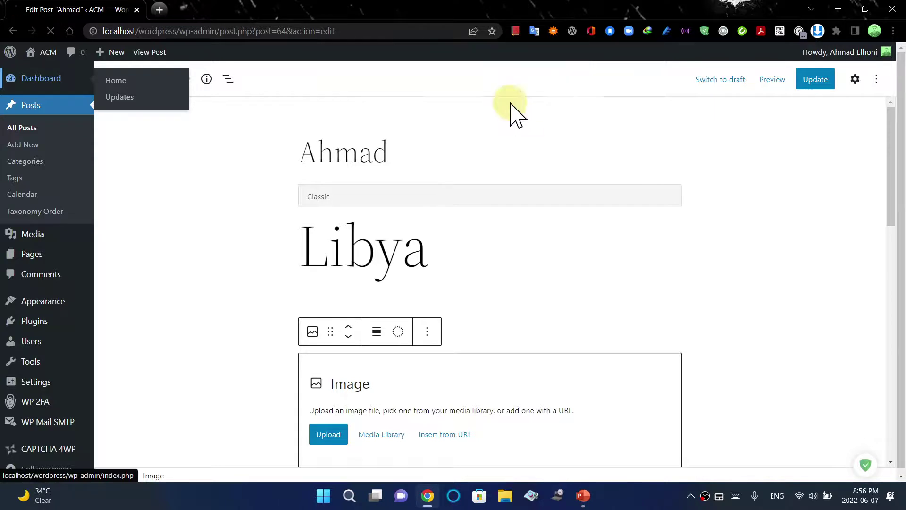